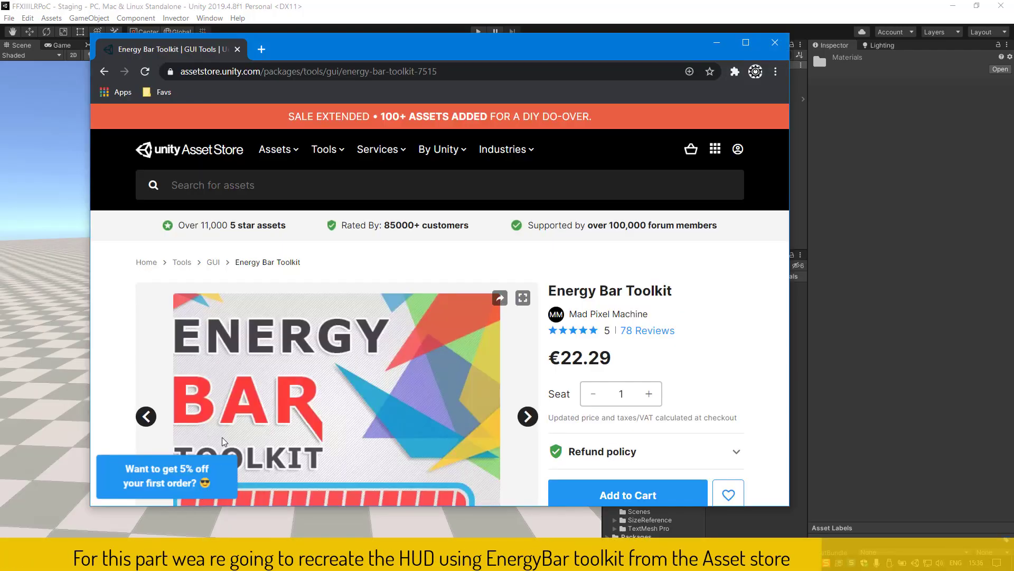
Scroll the Energy Bar Toolkit store page to its Description and highlight the opening paragraph
{"action": "scroll", "coordinate": [349, 314], "scroll_direction": "down", "scroll_amount": 1}
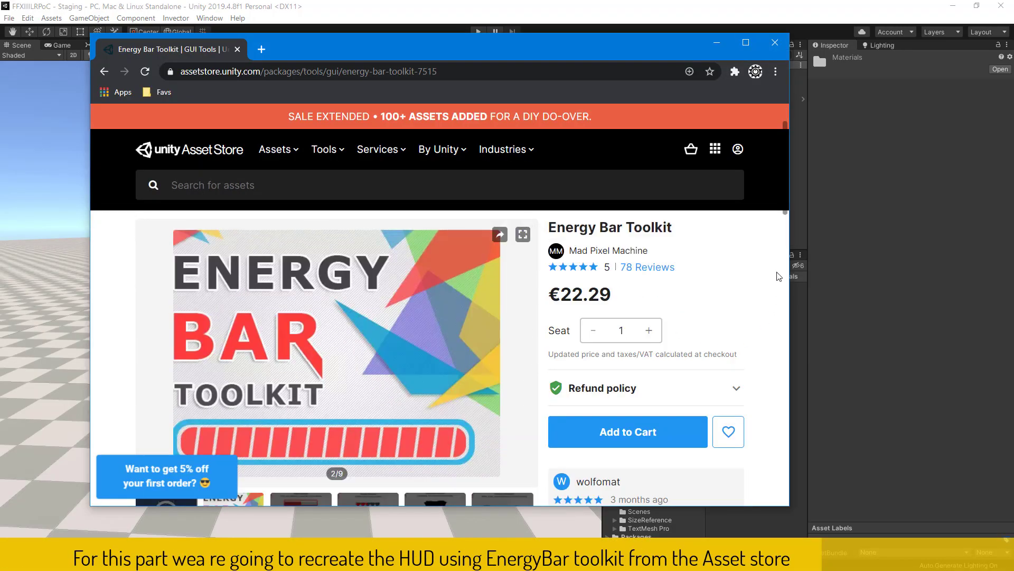
{"action": "scroll", "coordinate": [766, 273], "scroll_direction": "down", "scroll_amount": 1}
{"action": "scroll", "coordinate": [766, 273], "scroll_direction": "down", "scroll_amount": 2}
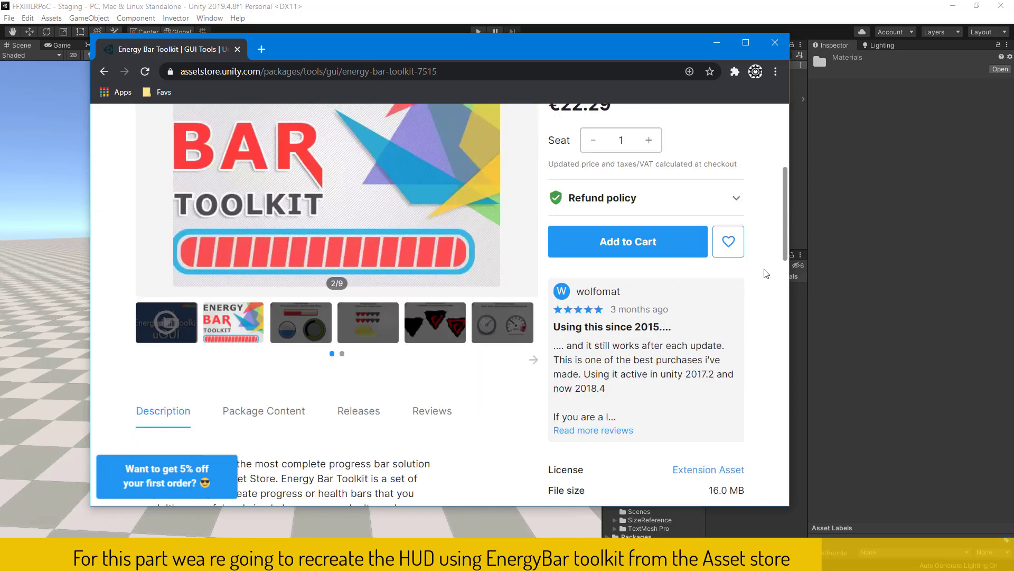
{"action": "scroll", "coordinate": [766, 273], "scroll_direction": "down", "scroll_amount": 1}
{"action": "scroll", "coordinate": [766, 273], "scroll_direction": "down", "scroll_amount": 2}
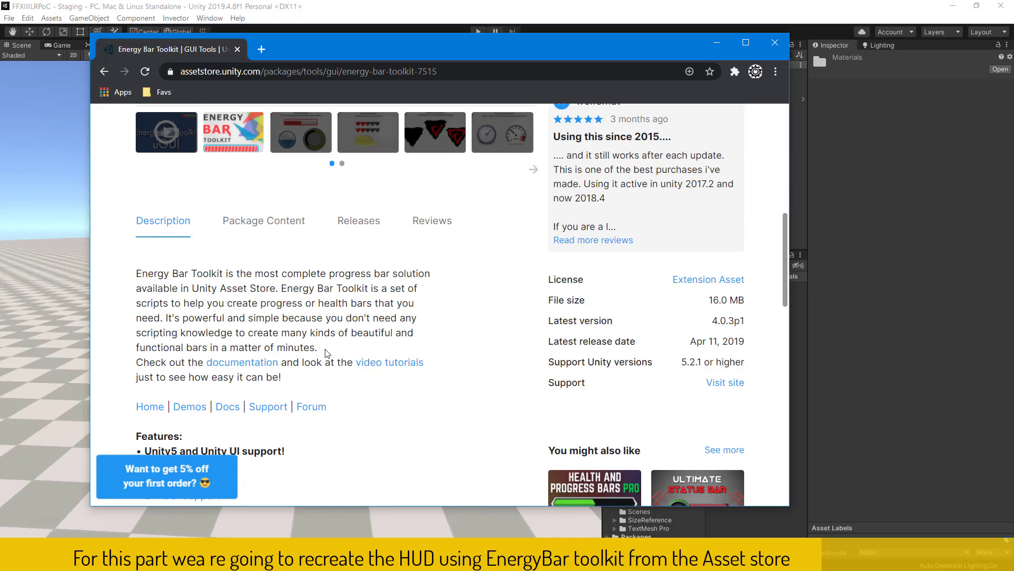
{"action": "mouse_move", "coordinate": [318, 349]}
{"action": "left_mouse_down"}
{"action": "mouse_move", "coordinate": [123, 275]}
{"action": "mouse_move", "coordinate": [133, 269]}
{"action": "left_mouse_up"}
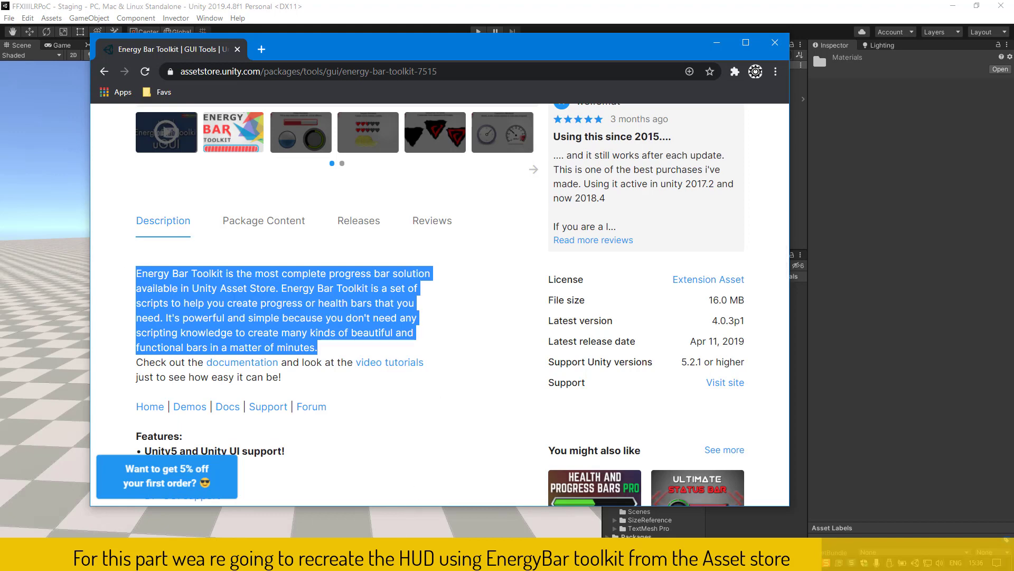
Drag EnergyBarToolkit.unitypackage from File Explorer into Unity's Project panel to start importing it
{"action": "key", "text": "alt+Tab"}
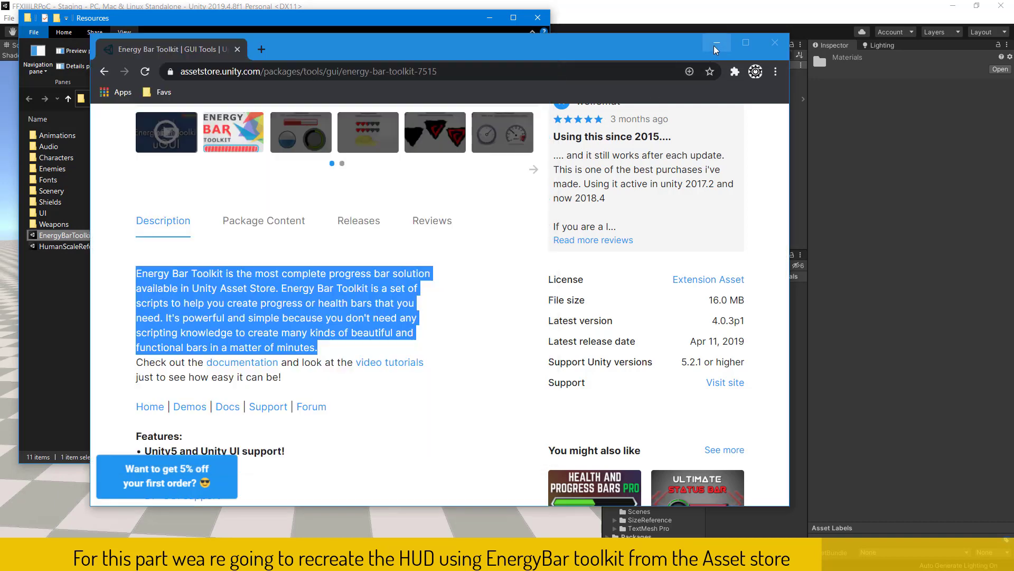
{"action": "left_click", "coordinate": [716, 42]}
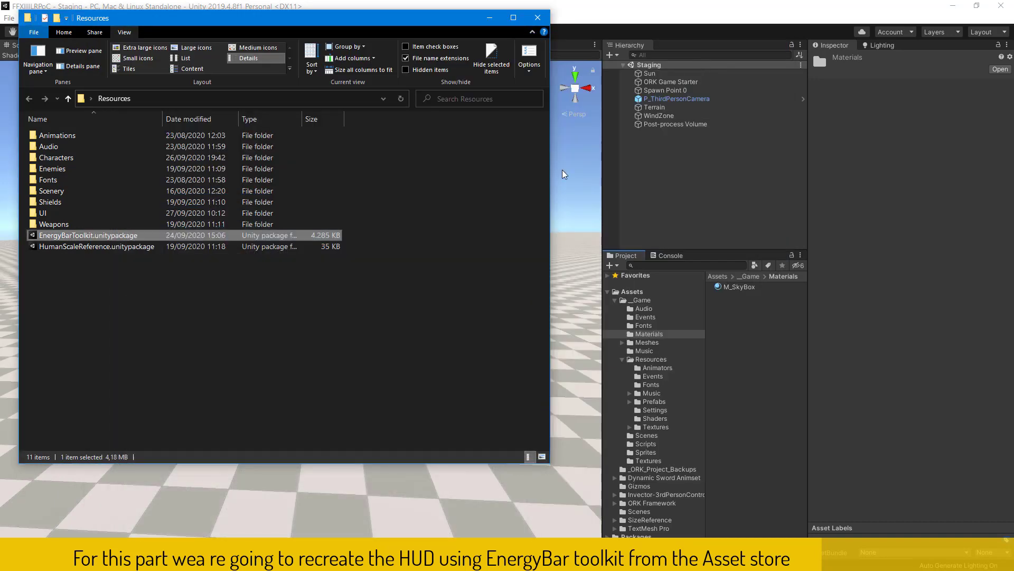
{"action": "left_click_drag", "start_coordinate": [59, 240], "coordinate": [761, 373]}
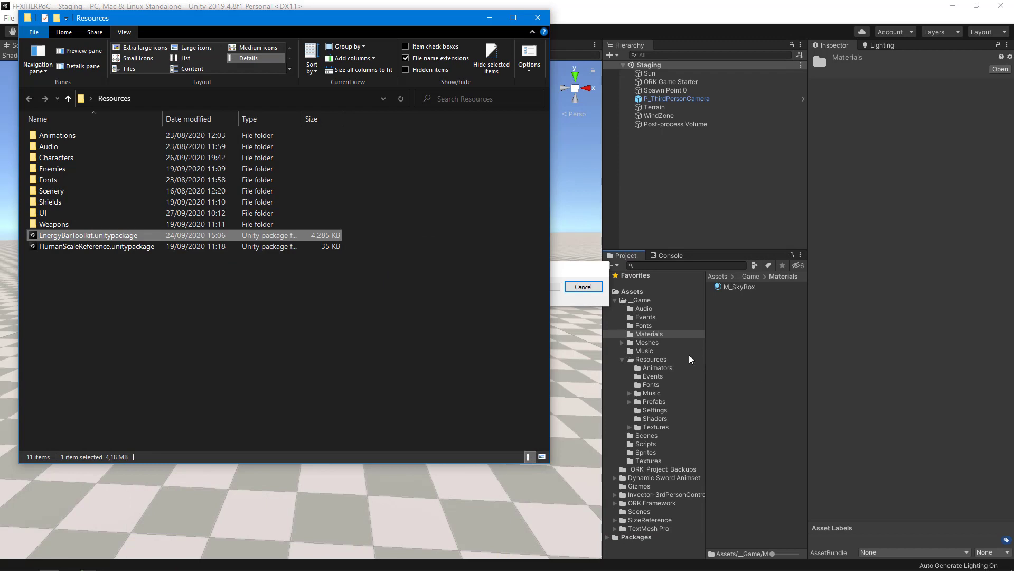
{"action": "left_click", "coordinate": [488, 19]}
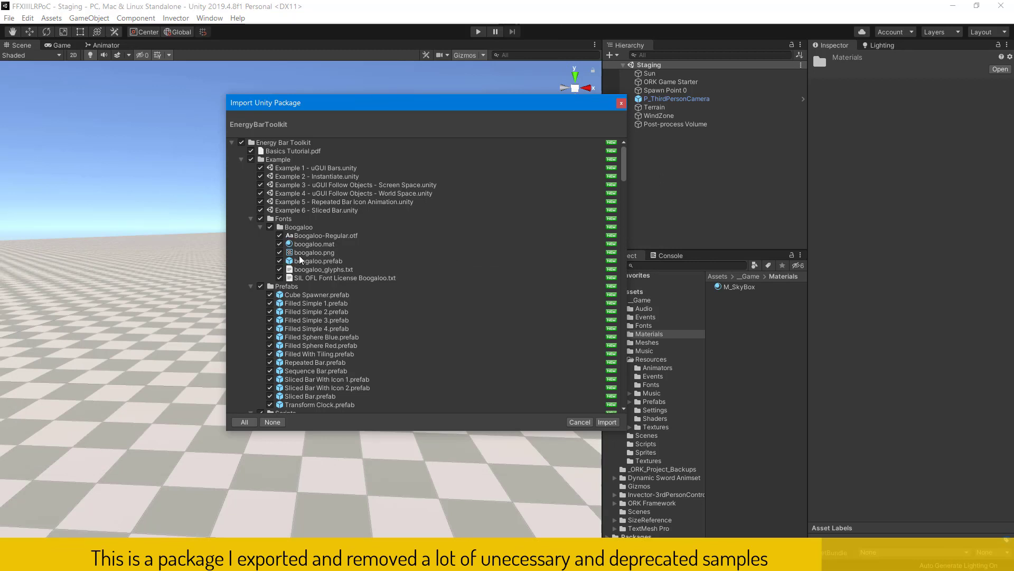
Import all Energy Bar Toolkit files, open its README, and drag in HUD_Resources.unitypackage
{"action": "left_click", "coordinate": [607, 422]}
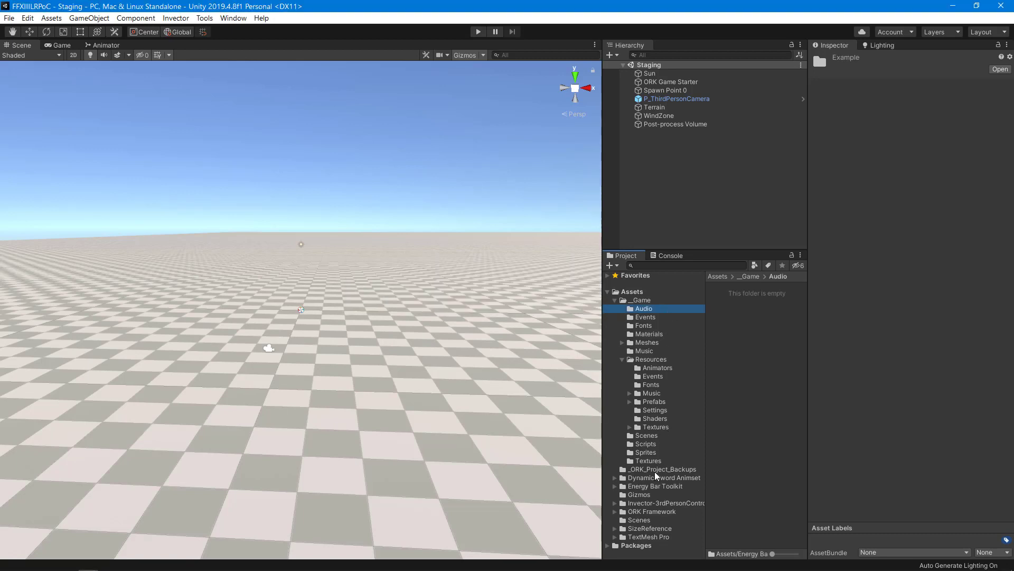
{"action": "left_click", "coordinate": [655, 489]}
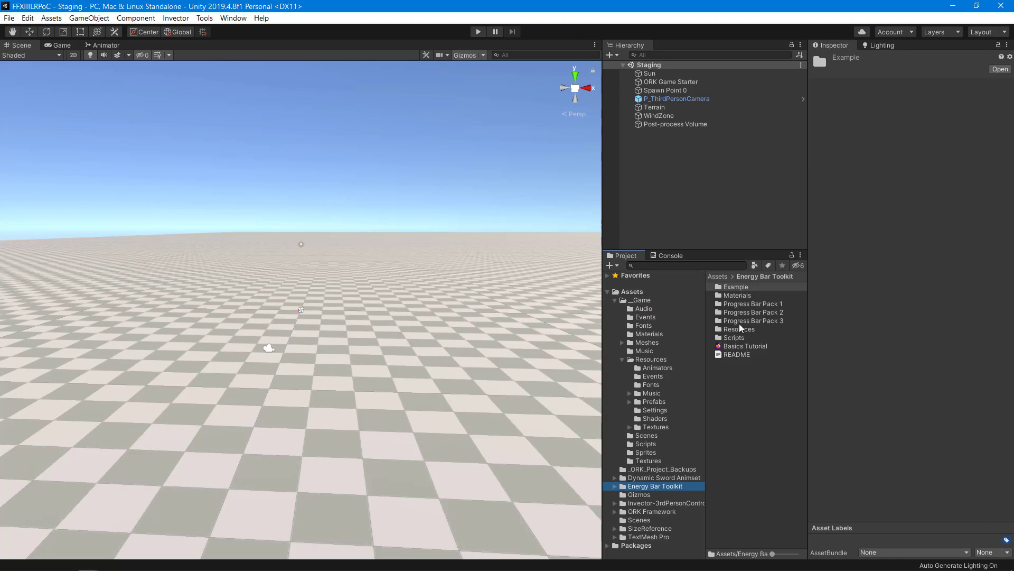
{"action": "left_click", "coordinate": [735, 355]}
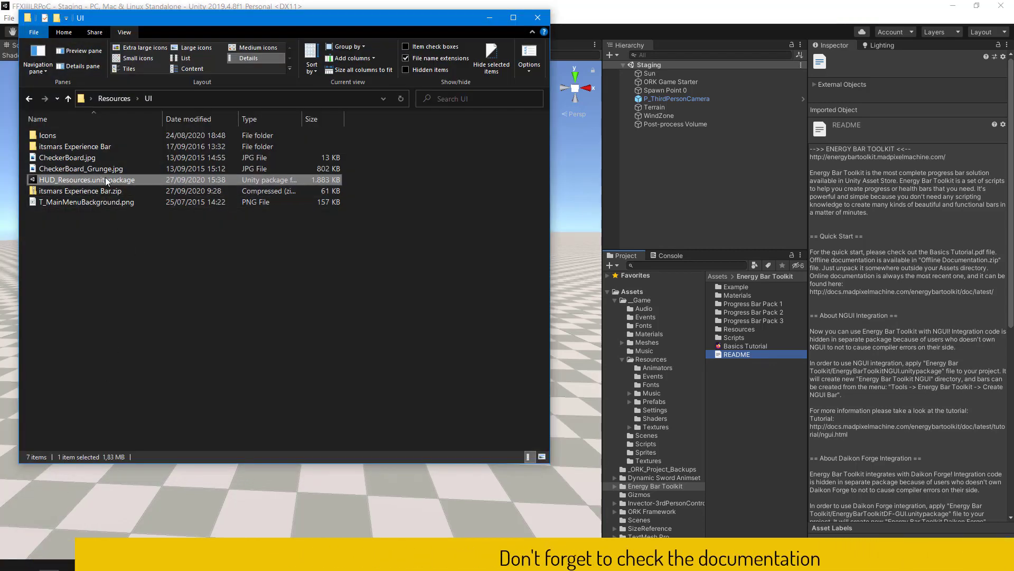
{"action": "left_click_drag", "start_coordinate": [105, 181], "coordinate": [782, 452]}
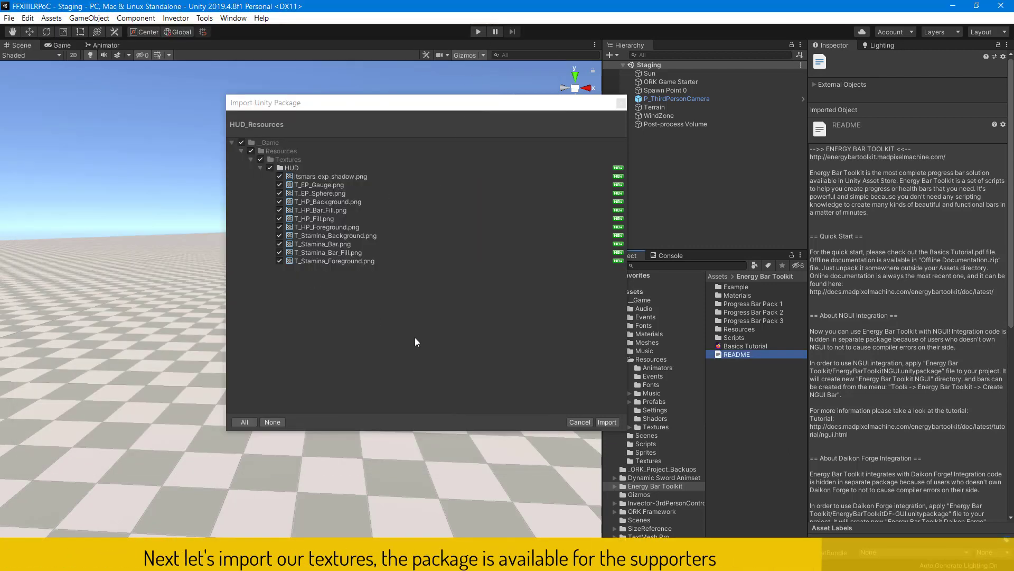
Import the HUD textures and open the Resources > Textures > HUD folder
{"action": "left_click", "coordinate": [613, 422]}
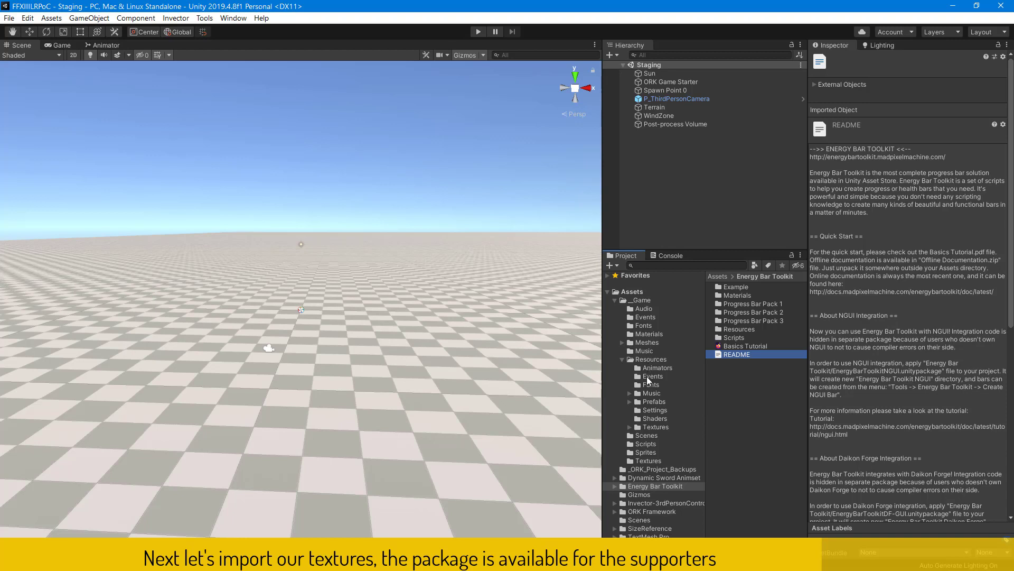
{"action": "left_click", "coordinate": [629, 426]}
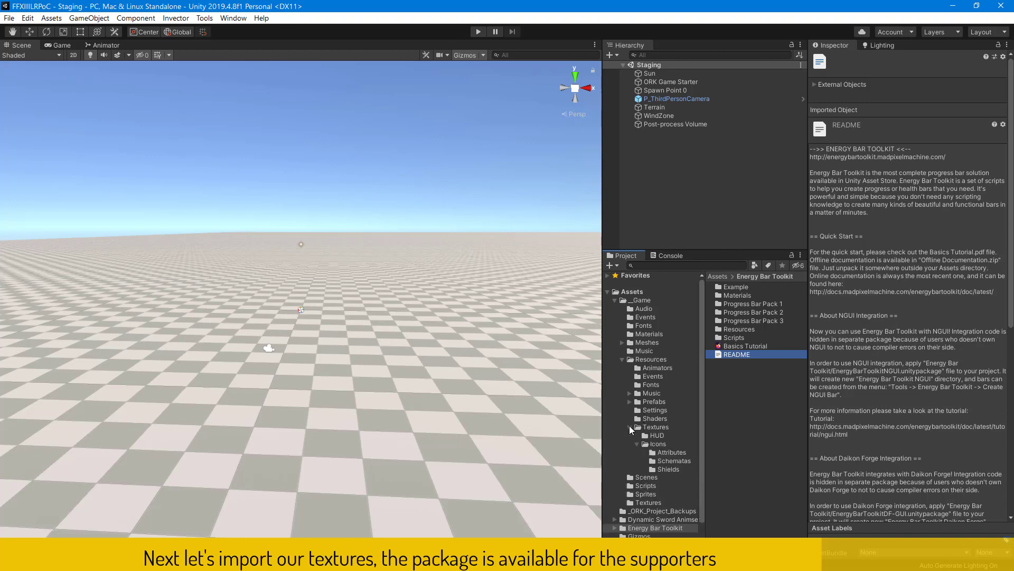
{"action": "left_click", "coordinate": [661, 436]}
Inspect the stamina and HP textures, from T_Stamina_Foreground up to T_HP_Bar_Fill
{"action": "left_click", "coordinate": [753, 372]}
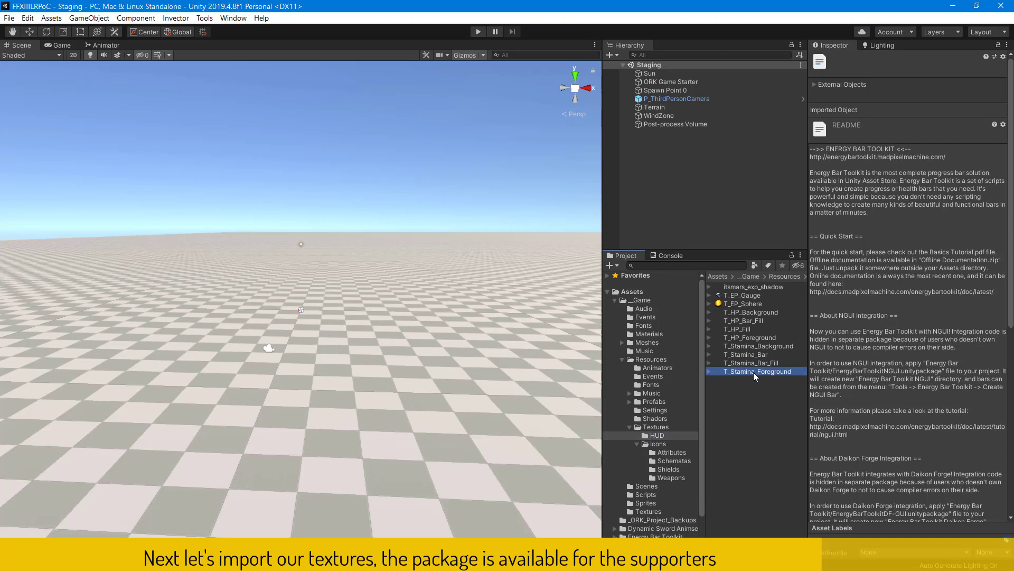
{"action": "left_click", "coordinate": [765, 364]}
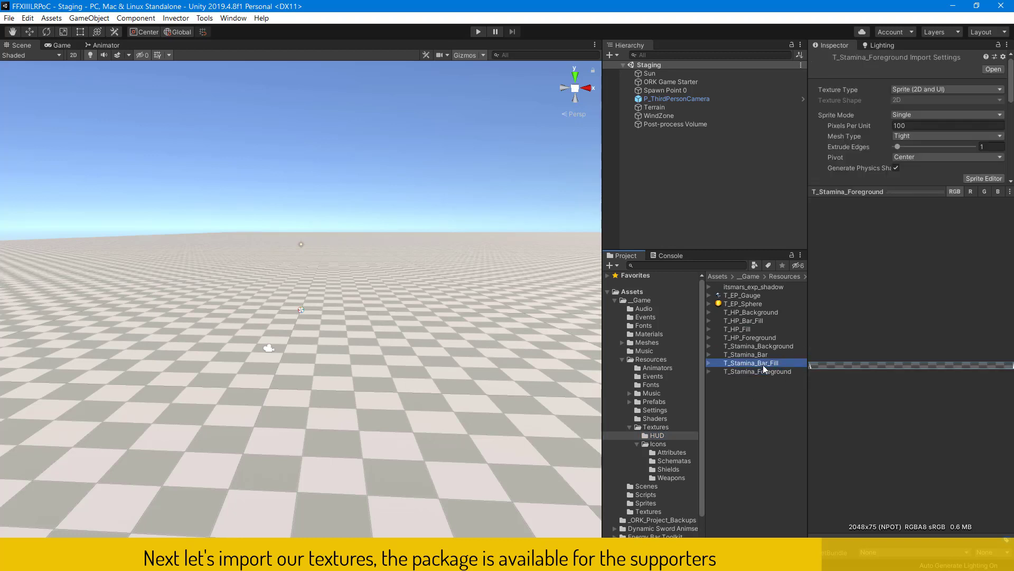
{"action": "left_click", "coordinate": [754, 356]}
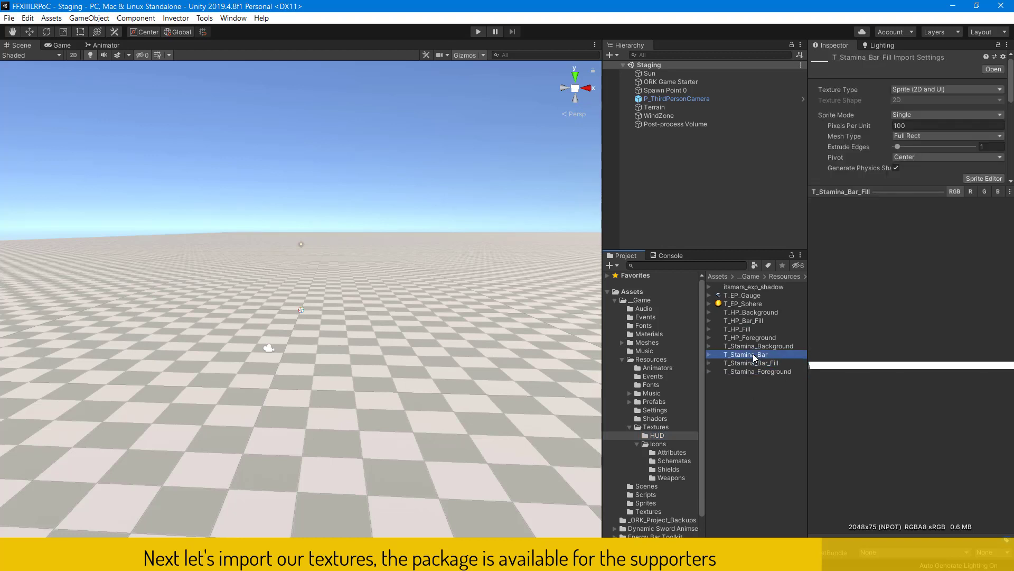
{"action": "key", "text": "Up"}
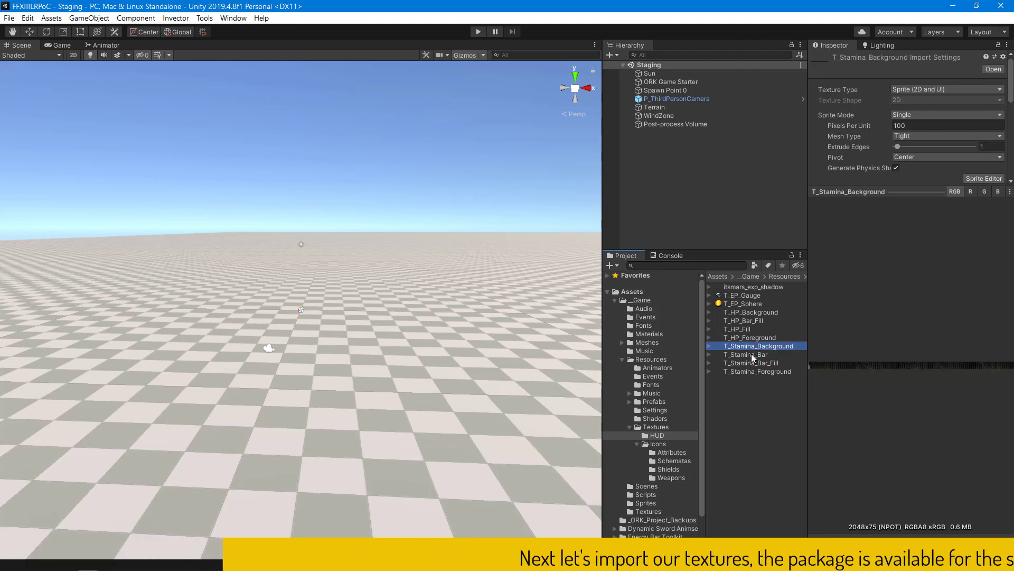
{"action": "key", "text": "Up"}
{"action": "key", "text": "Up"}
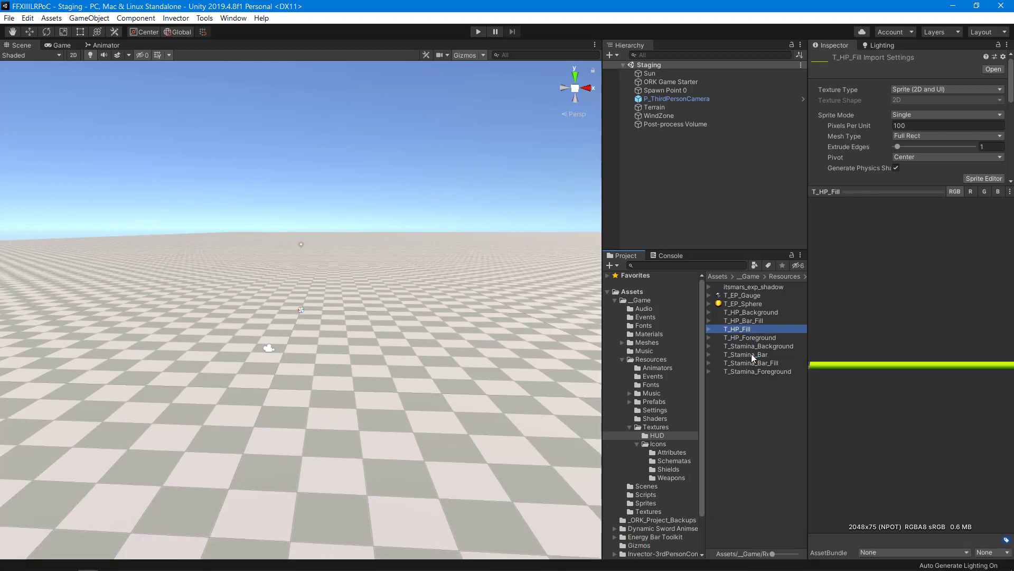
{"action": "key", "text": "Up"}
{"action": "key", "text": "Up"}
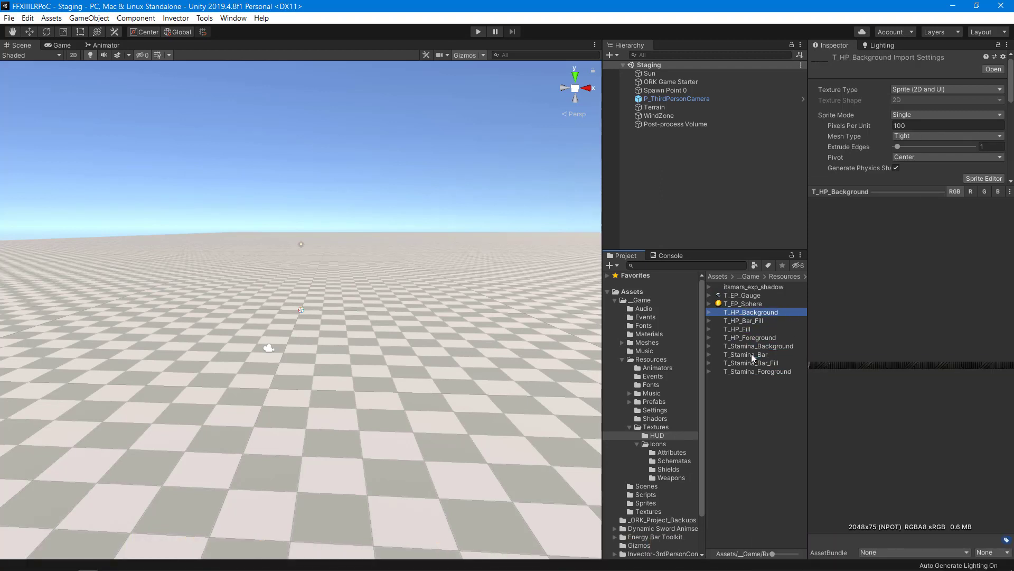
{"action": "key", "text": "Up"}
{"action": "key", "text": "Up"}
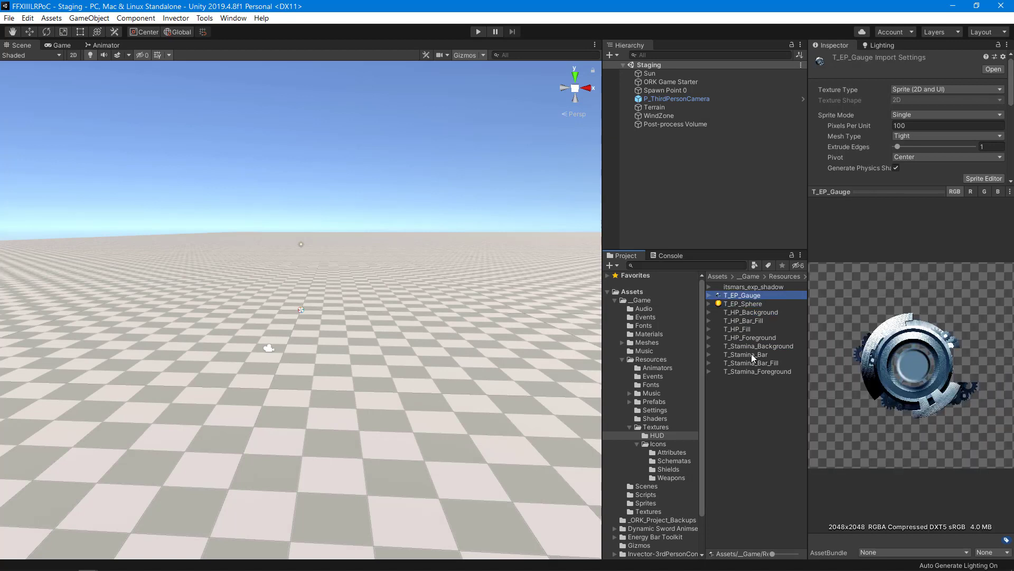
{"action": "left_click", "coordinate": [749, 421]}
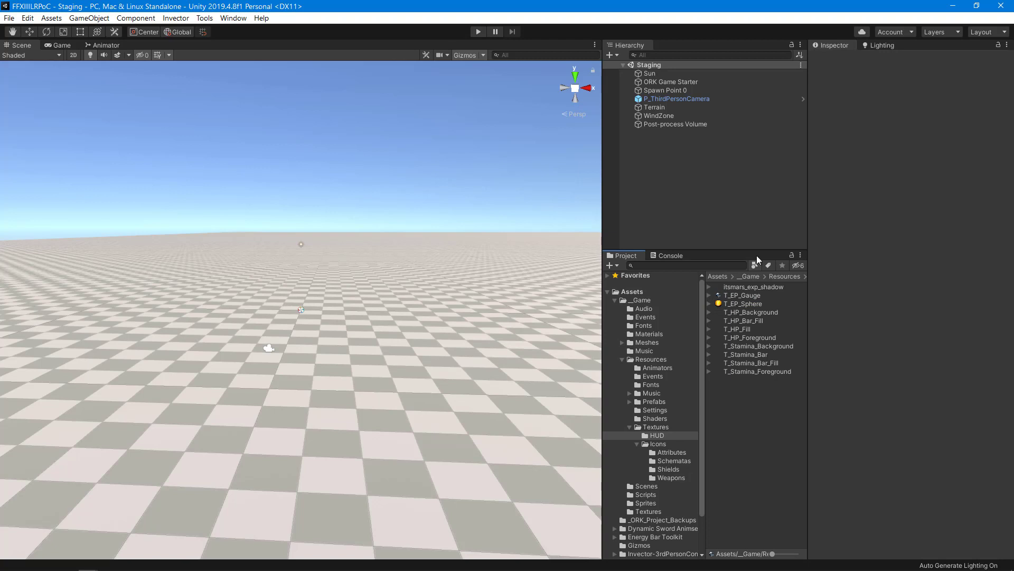
Create a scene named FieldHUD in _Game/Scenes and open it, showing Main Camera and Directional Light
{"action": "left_click", "coordinate": [743, 238]}
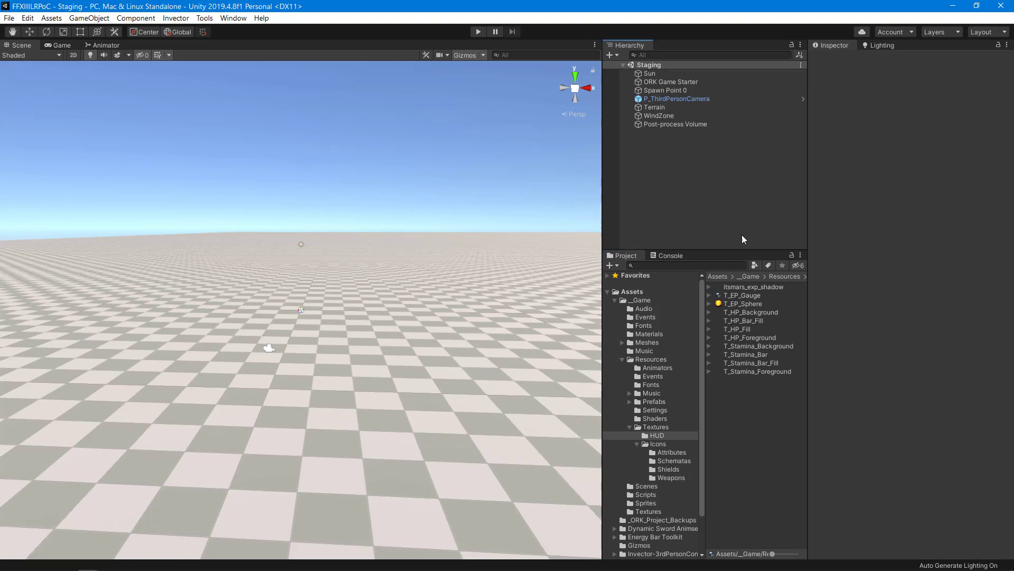
{"action": "left_click", "coordinate": [627, 427]}
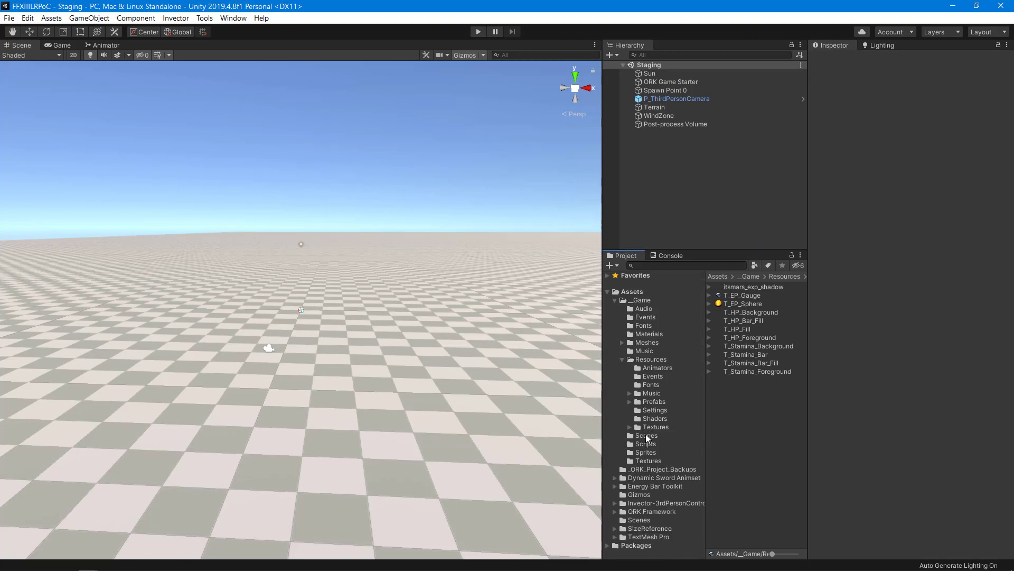
{"action": "left_click", "coordinate": [645, 435]}
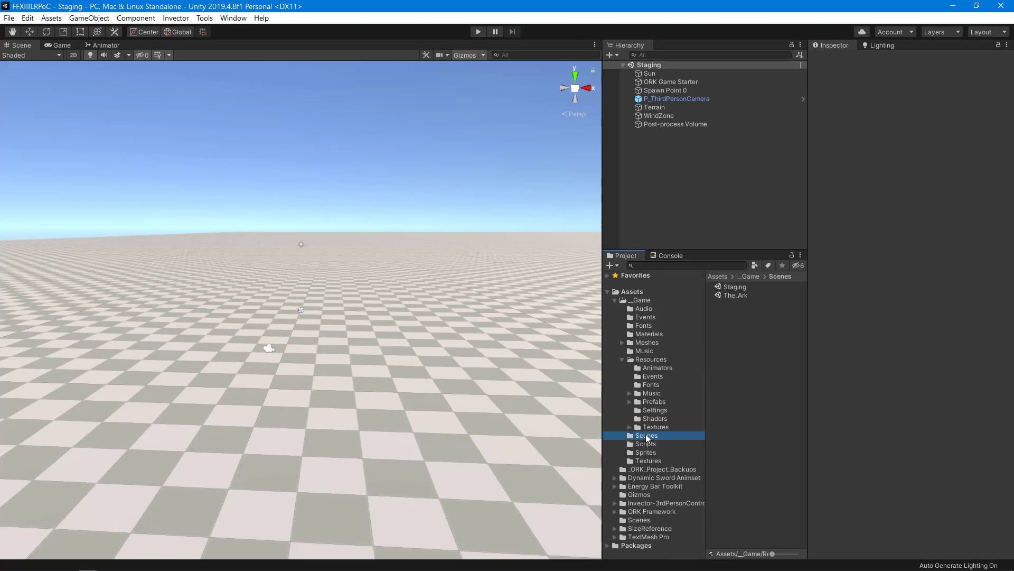
{"action": "right_click", "coordinate": [730, 335]}
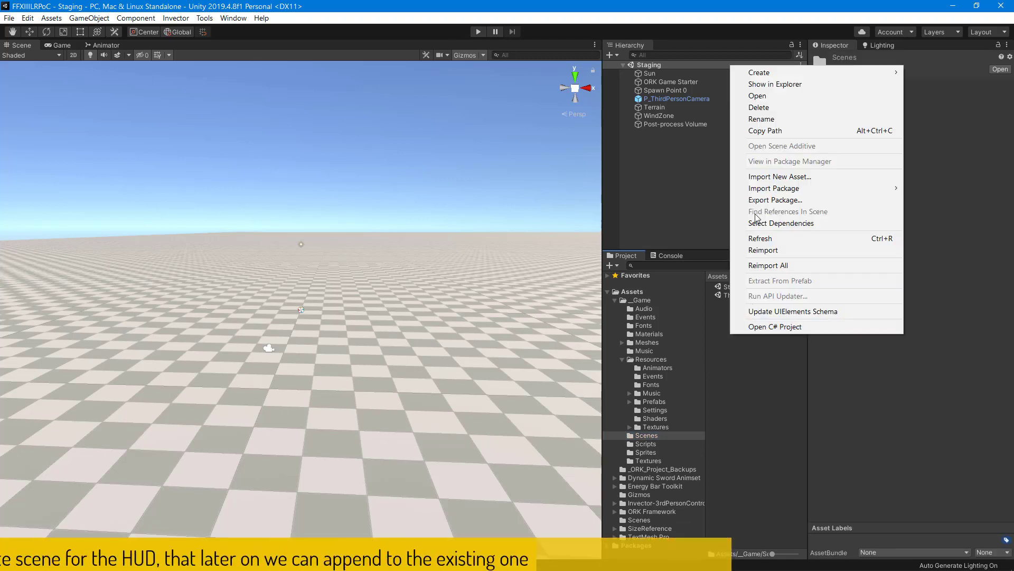
{"action": "mouse_move", "coordinate": [762, 74]}
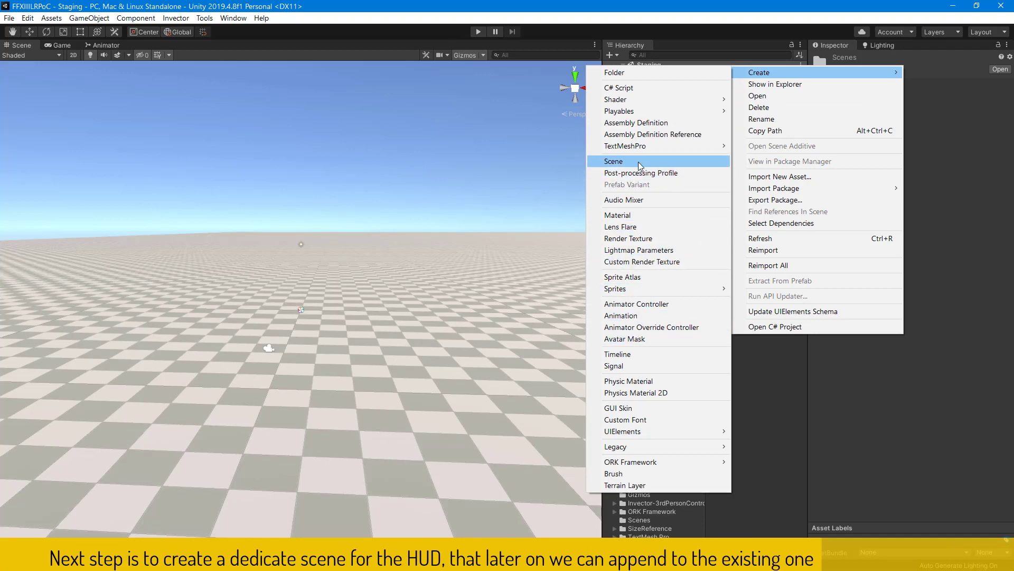
{"action": "left_click", "coordinate": [616, 161]}
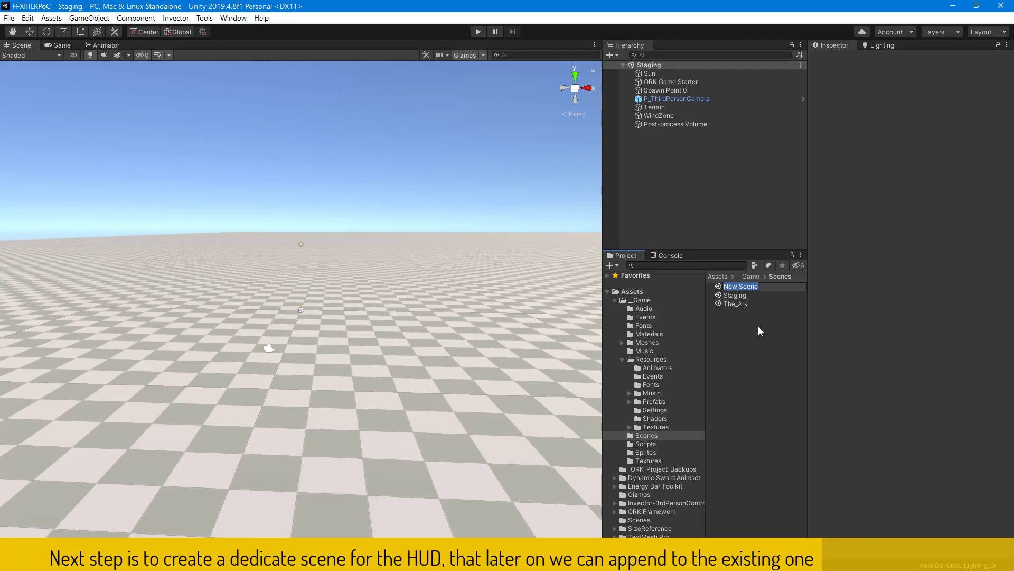
{"action": "type", "text": "Fiel"}
{"action": "type", "text": "dHUD"}
{"action": "key", "text": "Return"}
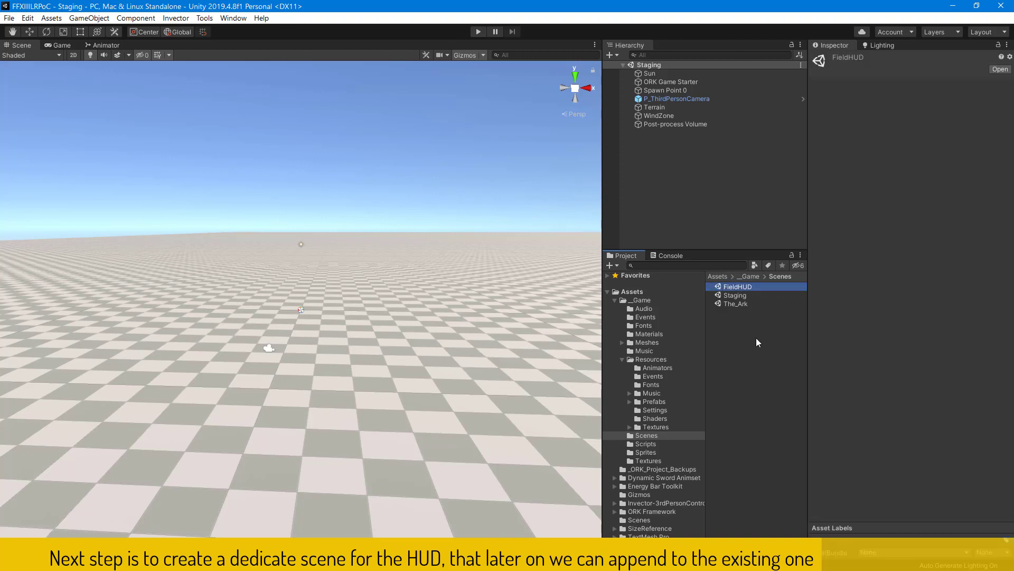
{"action": "double_click", "coordinate": [727, 290]}
{"action": "left_click", "coordinate": [657, 132]}
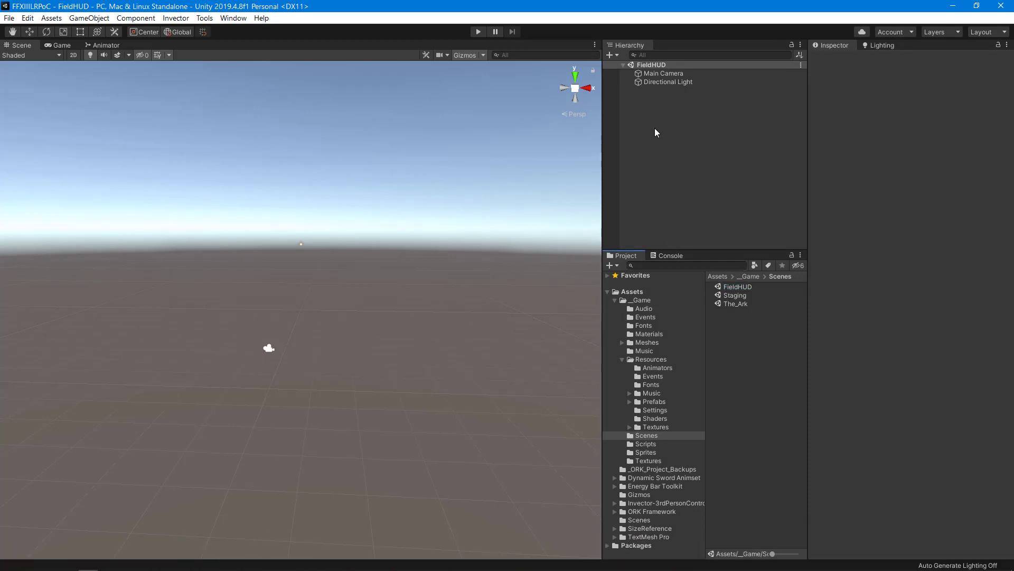
In TextMeshPro's Font Asset Creator, generate and save Fanfare SDF into Fonts
{"action": "left_click", "coordinate": [224, 24]}
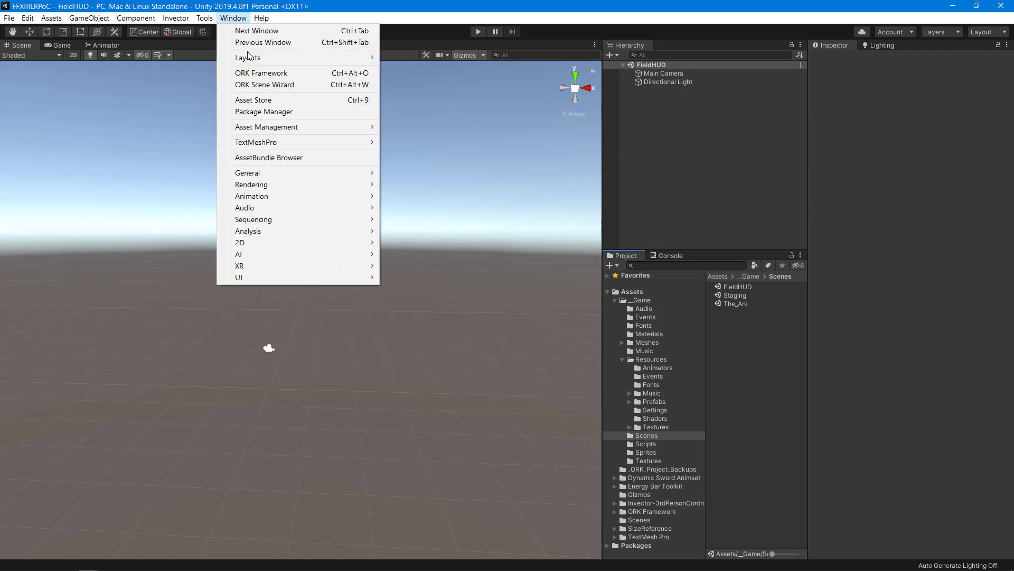
{"action": "mouse_move", "coordinate": [300, 143]}
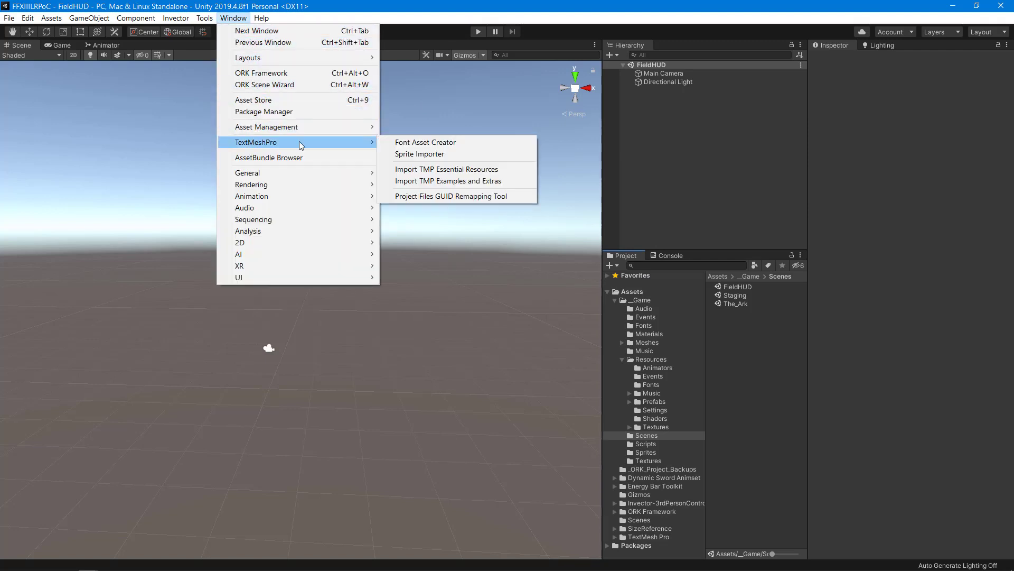
{"action": "left_click", "coordinate": [410, 144]}
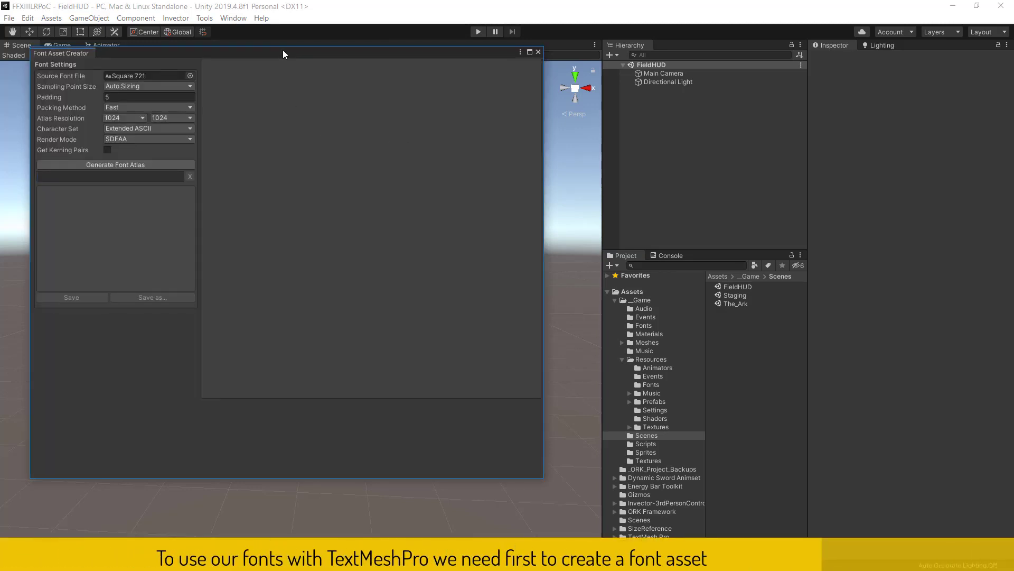
{"action": "left_click_drag", "start_coordinate": [283, 49], "coordinate": [320, 69]}
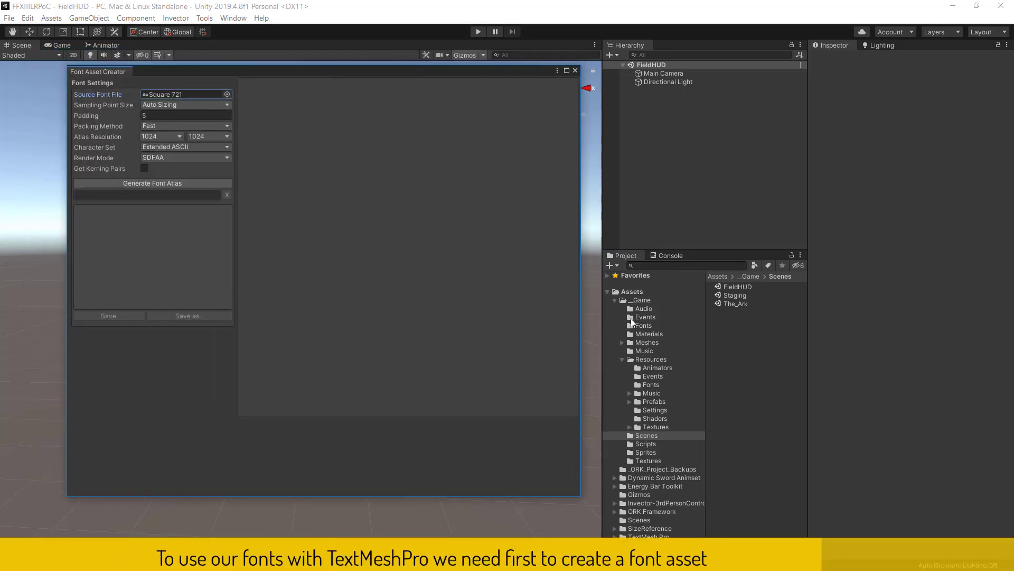
{"action": "left_click", "coordinate": [645, 385]}
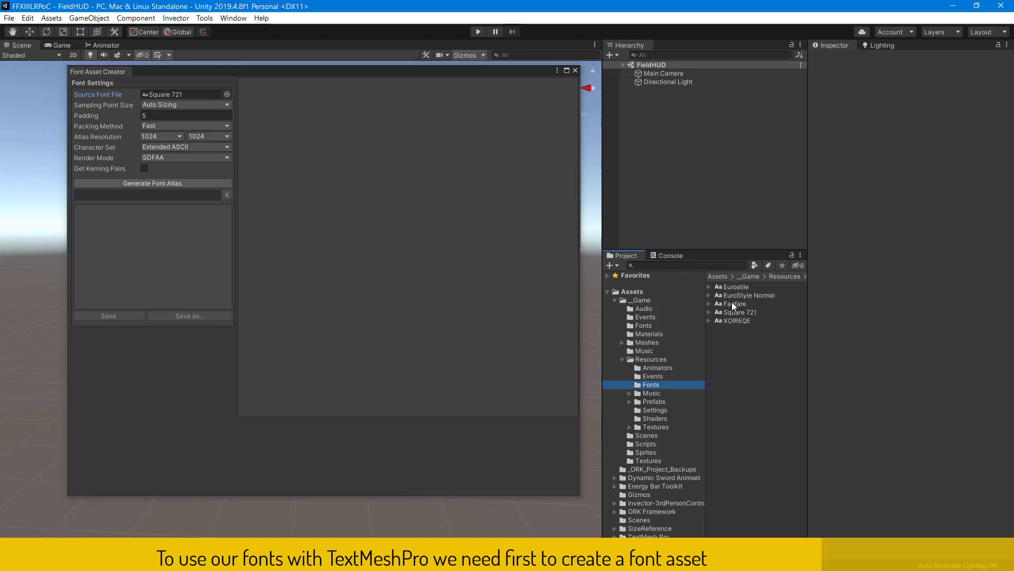
{"action": "left_click_drag", "start_coordinate": [733, 312], "coordinate": [159, 94]}
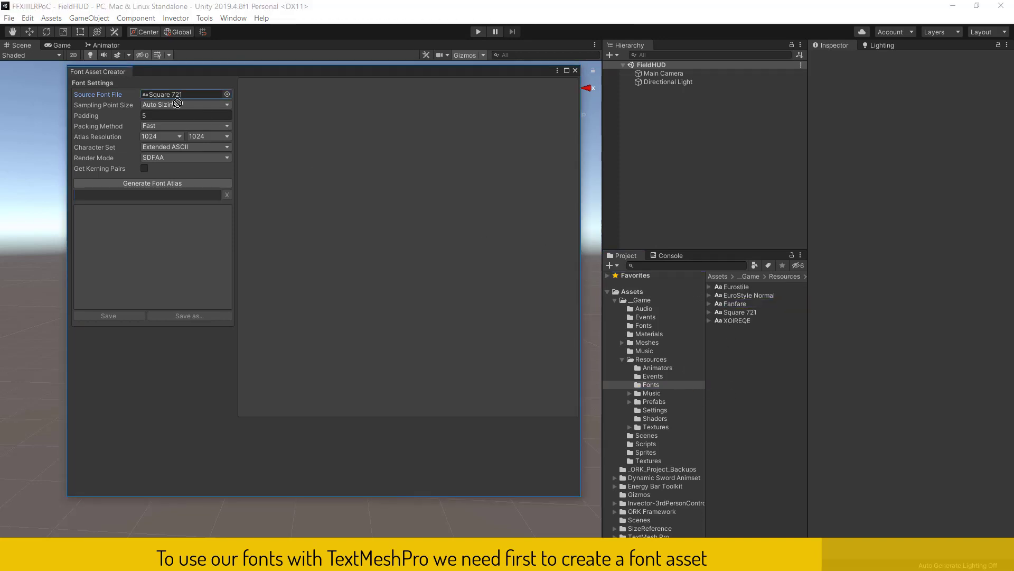
{"action": "left_click", "coordinate": [138, 184]}
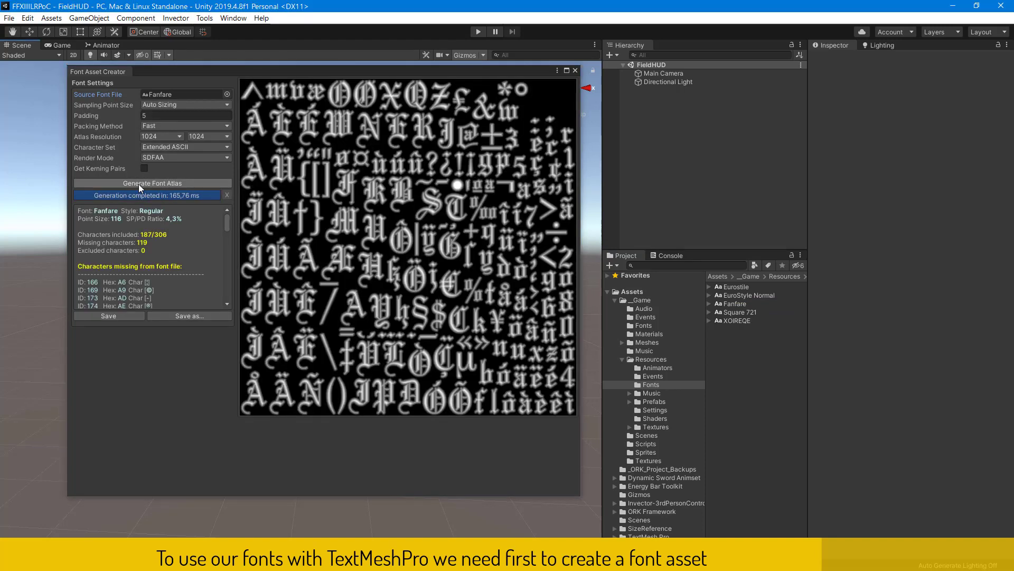
{"action": "left_click", "coordinate": [130, 319]}
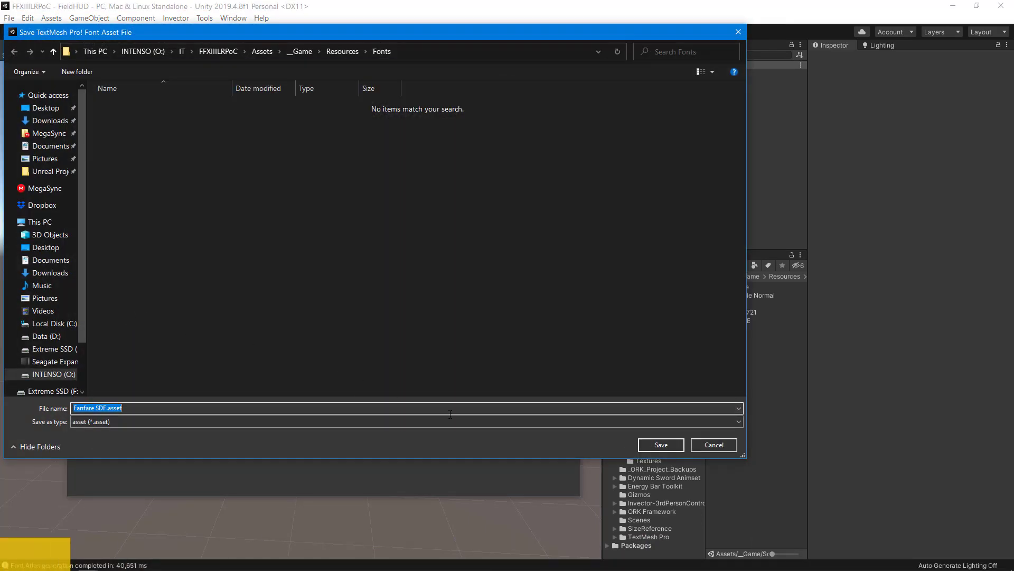
{"action": "left_click", "coordinate": [668, 447]}
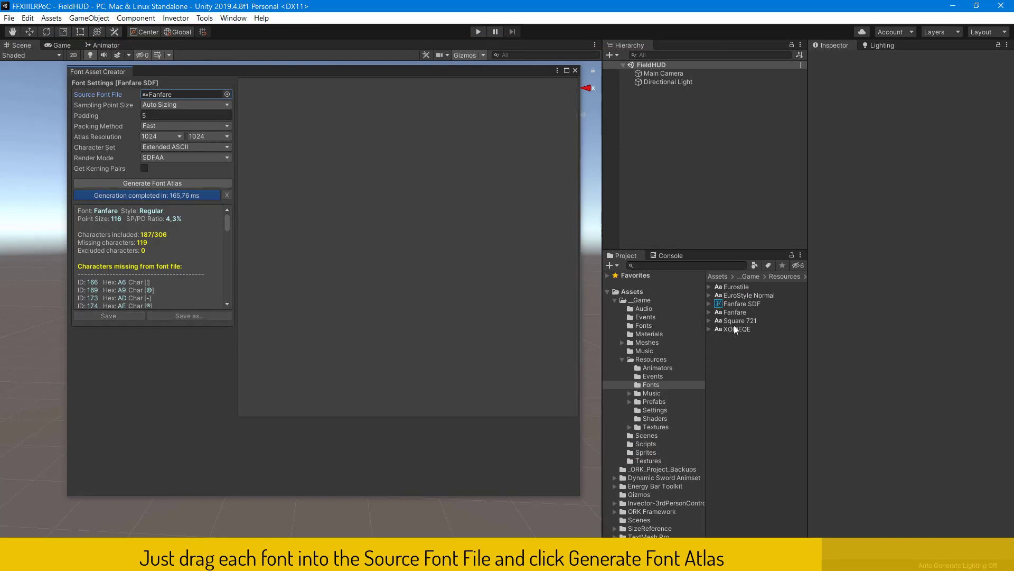
Generate and save a Square 721 SDF font asset into Fonts
{"action": "left_click_drag", "start_coordinate": [737, 324], "coordinate": [185, 92]}
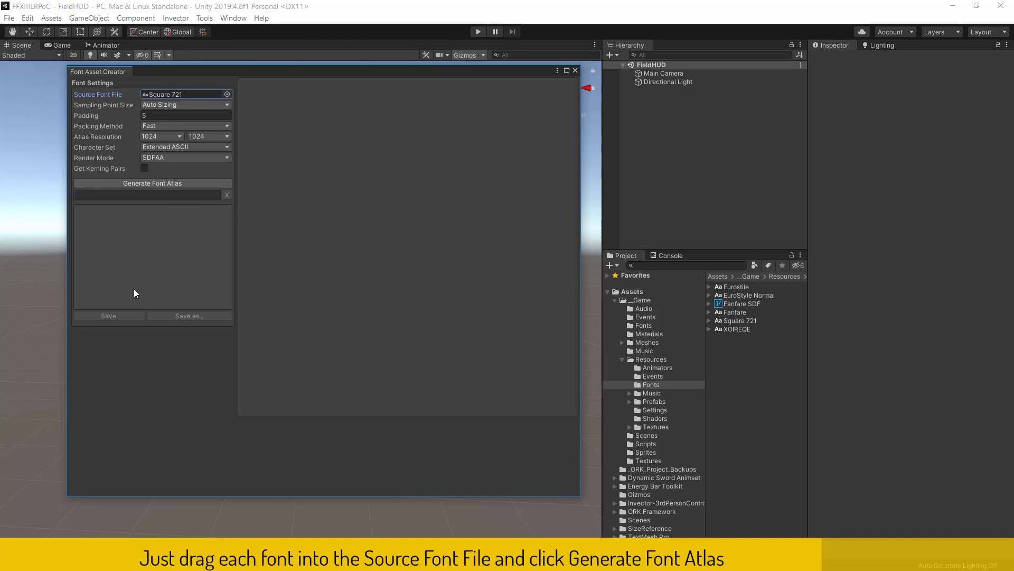
{"action": "left_click", "coordinate": [140, 184]}
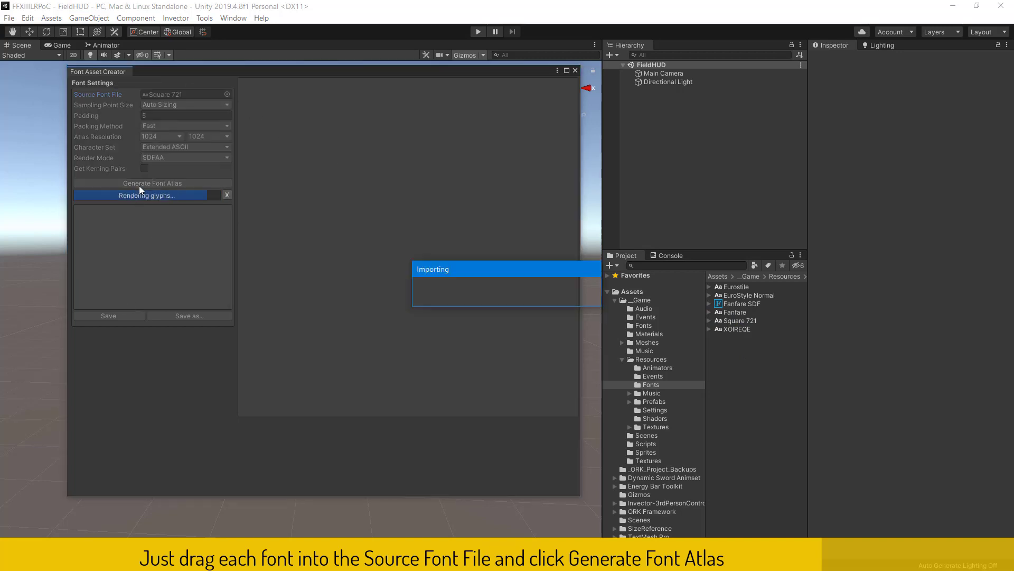
{"action": "left_click", "coordinate": [121, 317]}
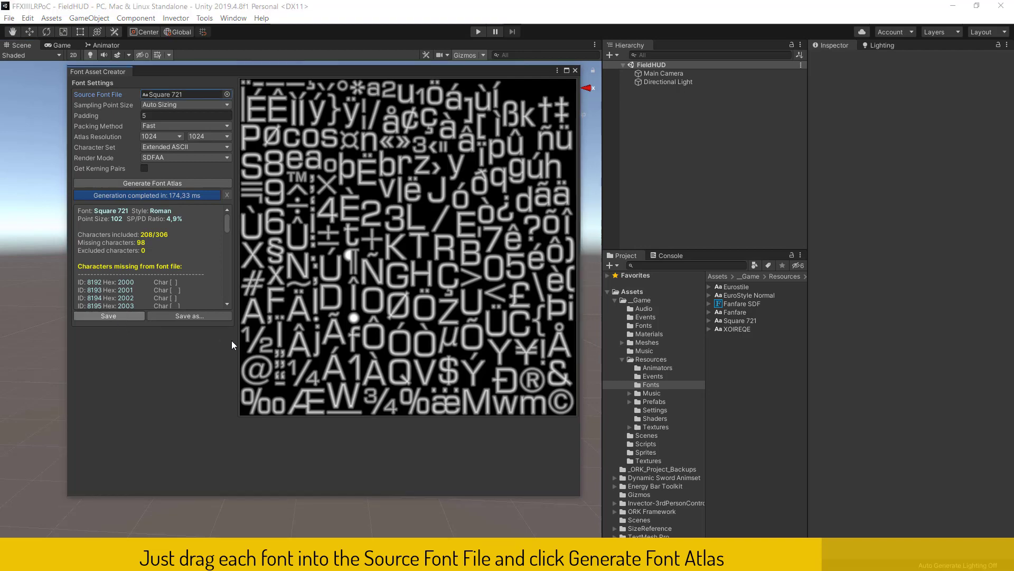
{"action": "left_click", "coordinate": [649, 447]}
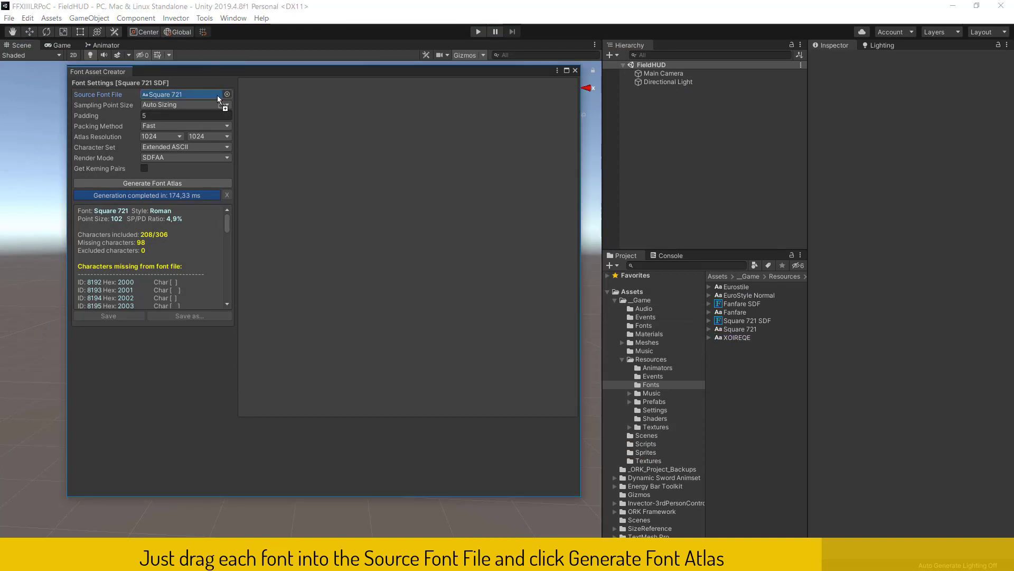
Generate and save XOIREQE SDF into Fonts, then close the Font Asset Creator
{"action": "left_click_drag", "start_coordinate": [740, 338], "coordinate": [205, 94]}
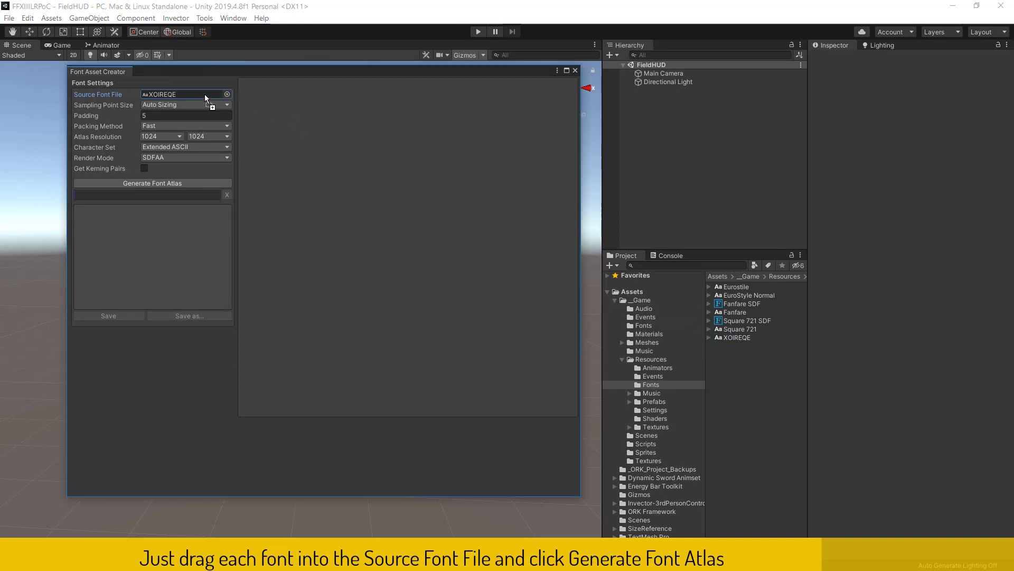
{"action": "left_click", "coordinate": [114, 180]}
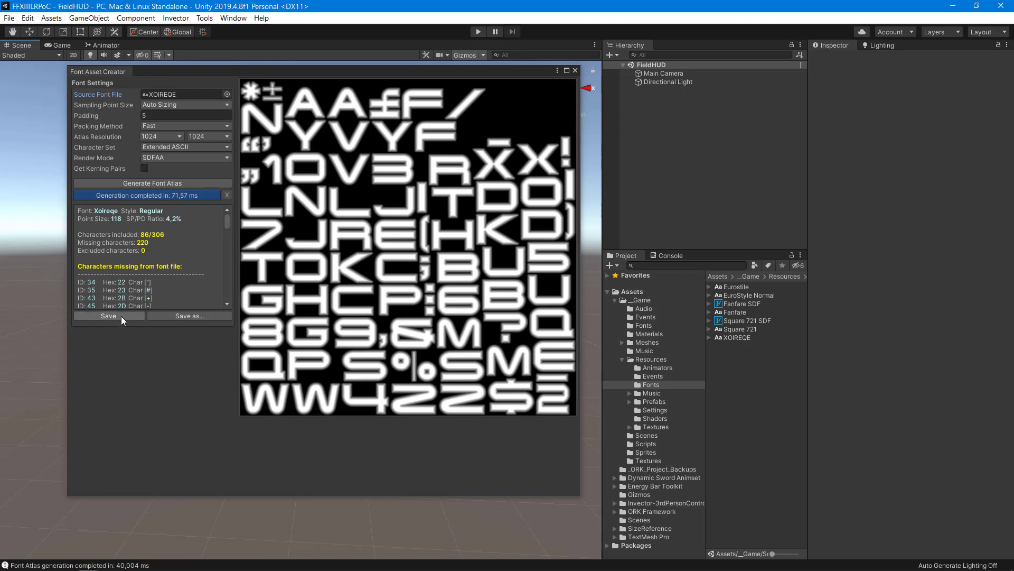
{"action": "left_click", "coordinate": [131, 318]}
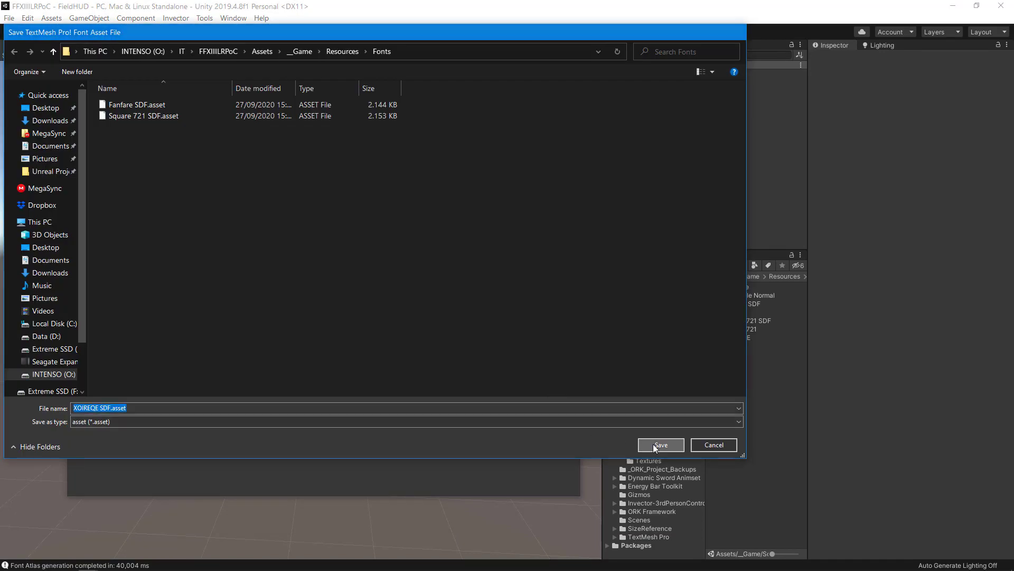
{"action": "left_click", "coordinate": [653, 444]}
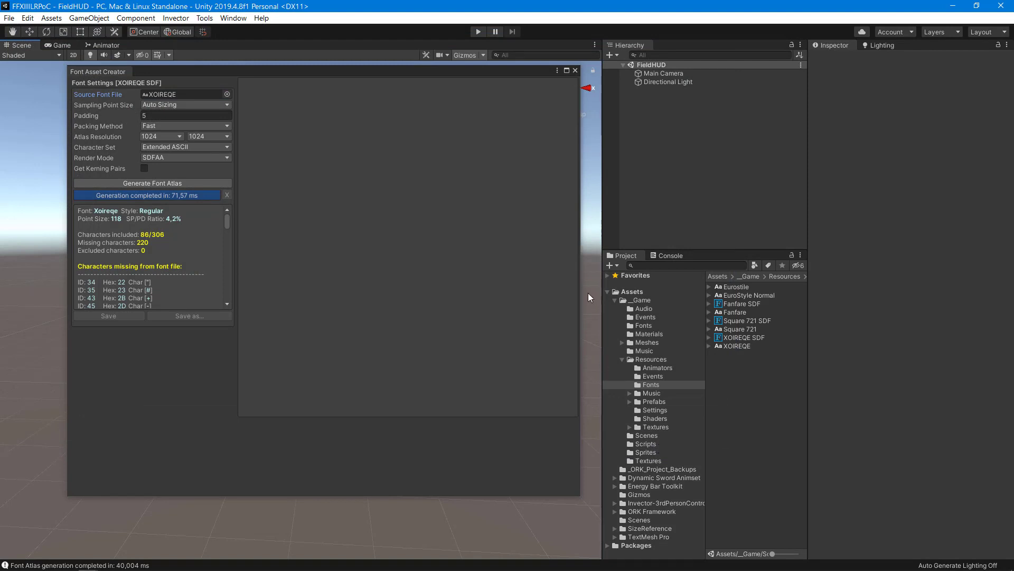
{"action": "left_click", "coordinate": [576, 69]}
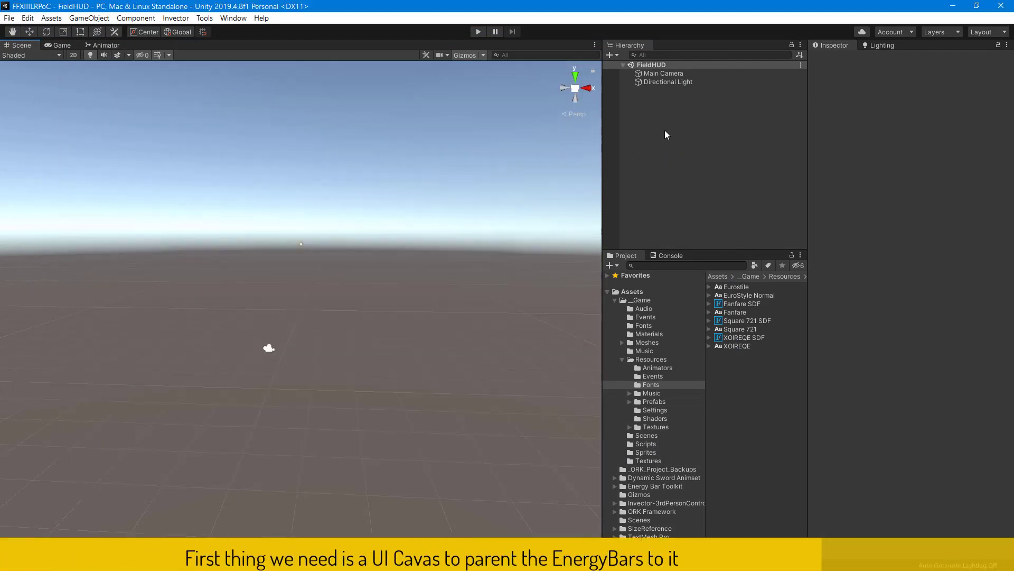
Add a UI Canvas to the scene and rename it HUD
{"action": "left_click", "coordinate": [665, 130]}
{"action": "right_click", "coordinate": [664, 130]}
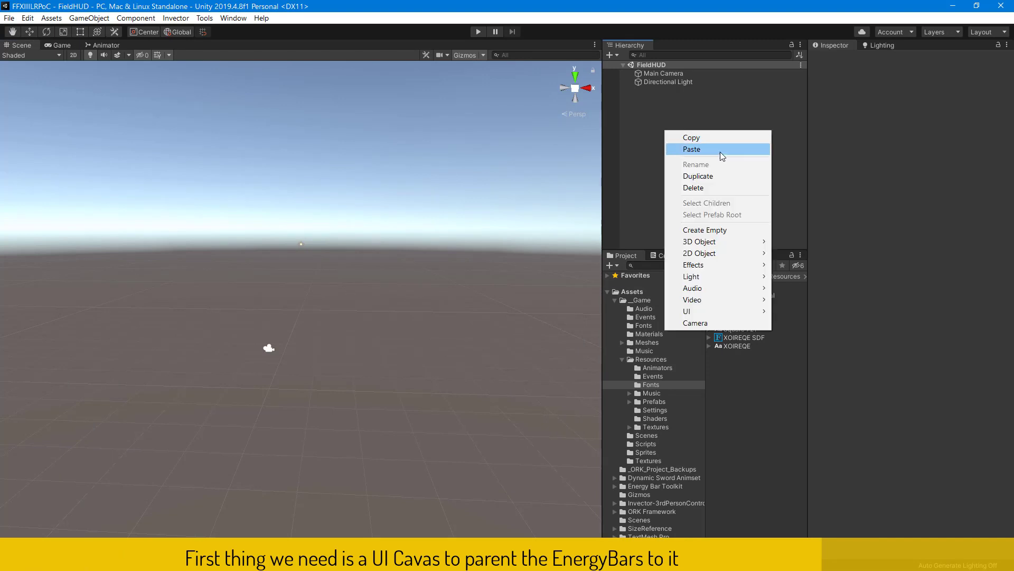
{"action": "mouse_move", "coordinate": [739, 311]}
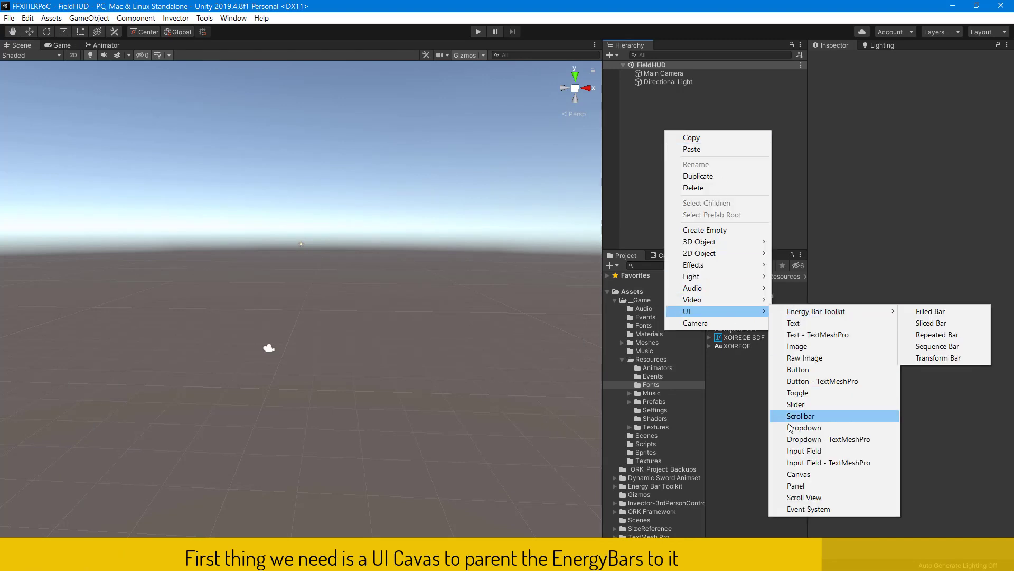
{"action": "left_click", "coordinate": [795, 474]}
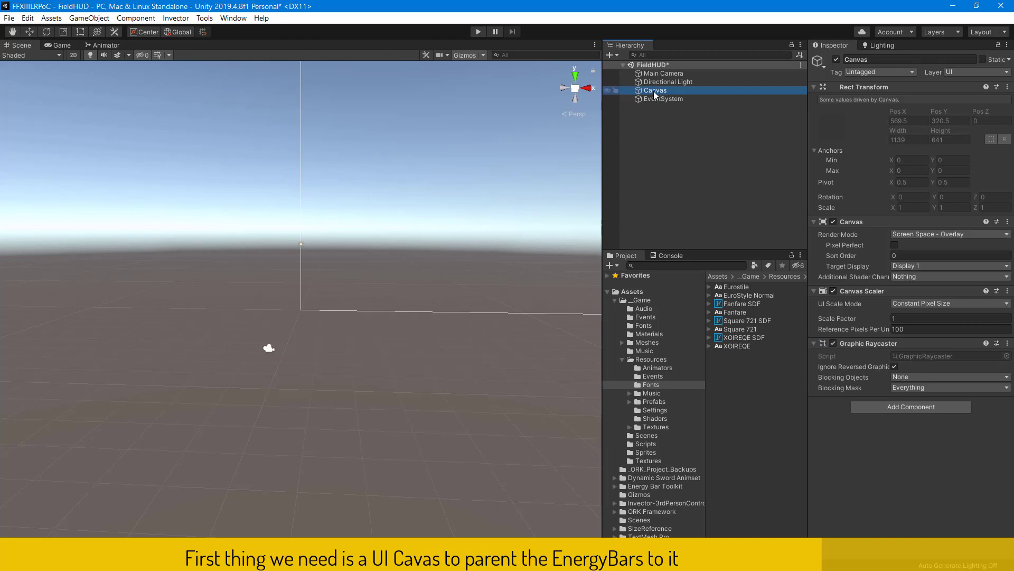
{"action": "left_click", "coordinate": [654, 91]}
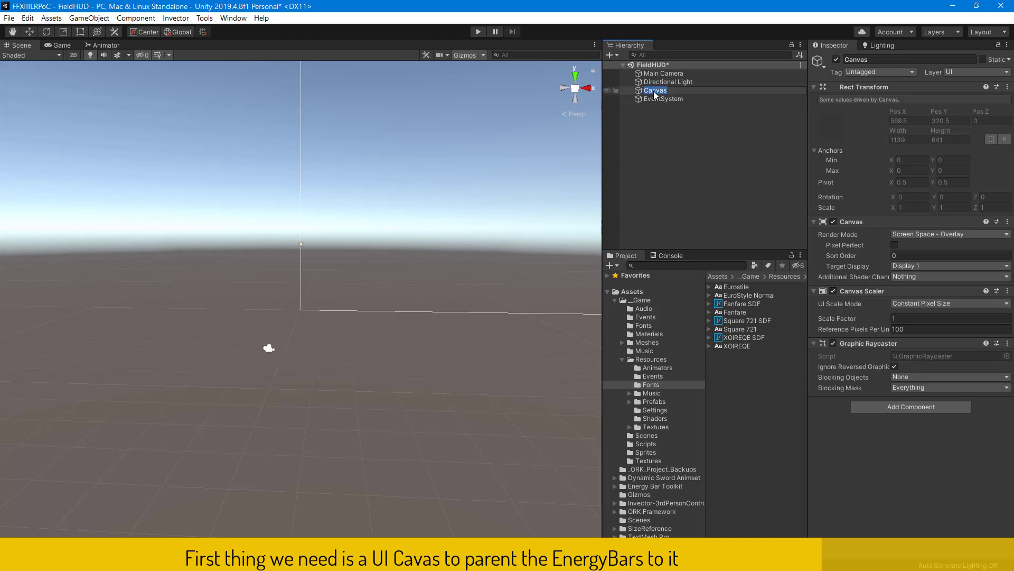
{"action": "type", "text": "hu"}
{"action": "type", "text": "UD"}
{"action": "key", "text": "Return"}
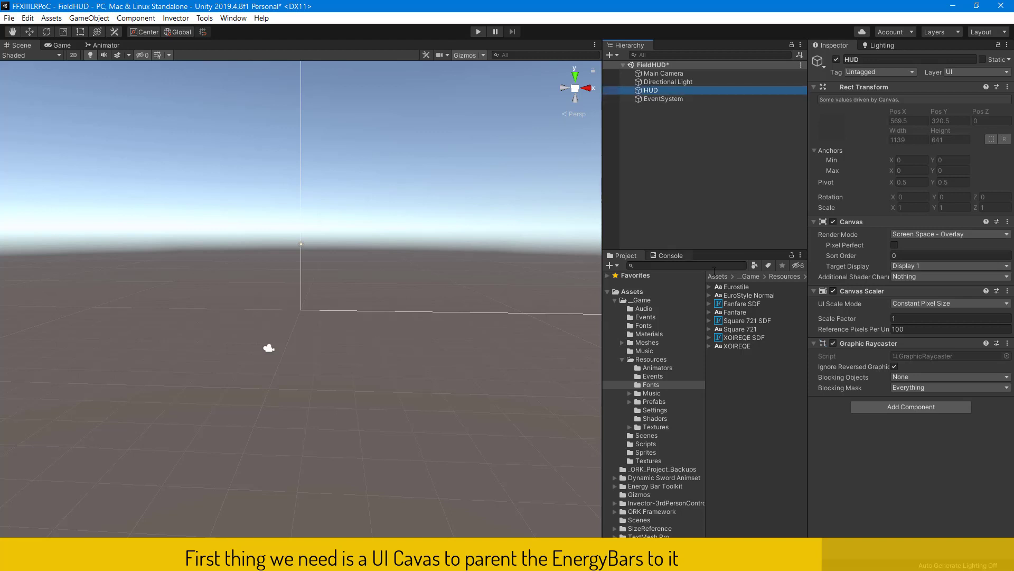
Set the HUD canvas to Scale With Screen Size at 1920 × 1080 reference resolution
{"action": "left_click", "coordinate": [968, 304]}
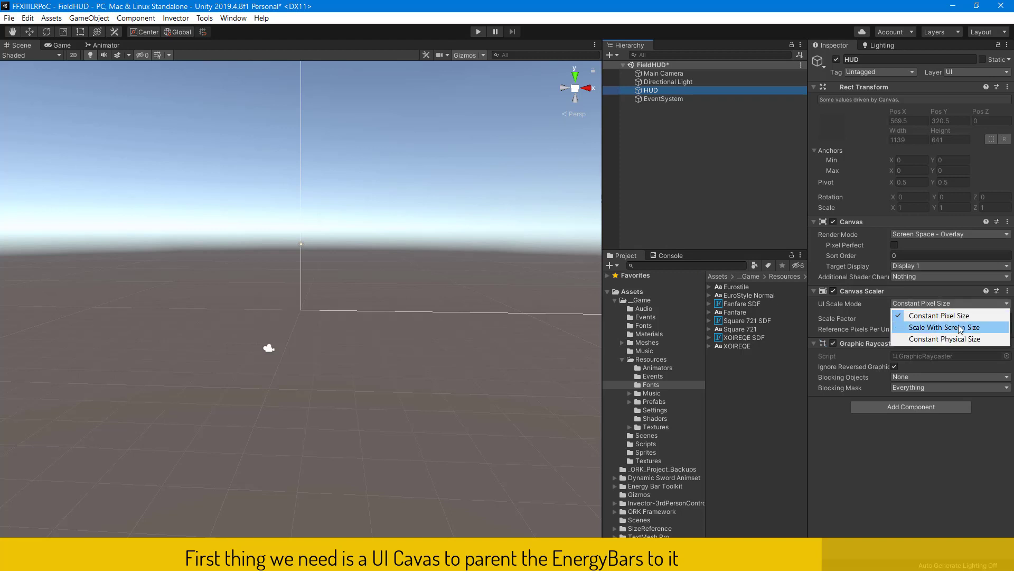
{"action": "left_click", "coordinate": [960, 327]}
{"action": "left_click", "coordinate": [915, 320]}
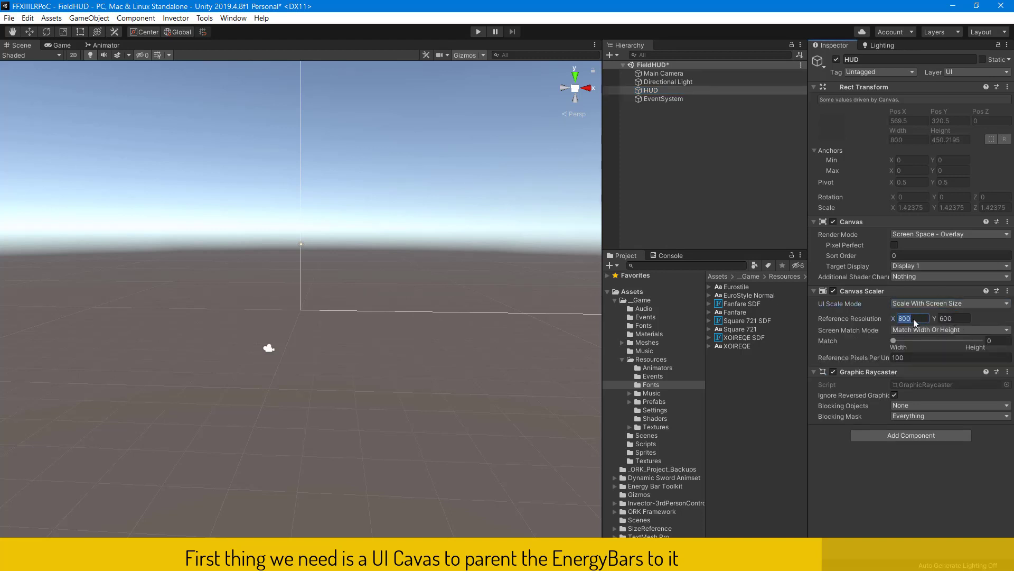
{"action": "type", "text": "1920"}
{"action": "left_click", "coordinate": [963, 321]}
{"action": "type", "text": "1080"}
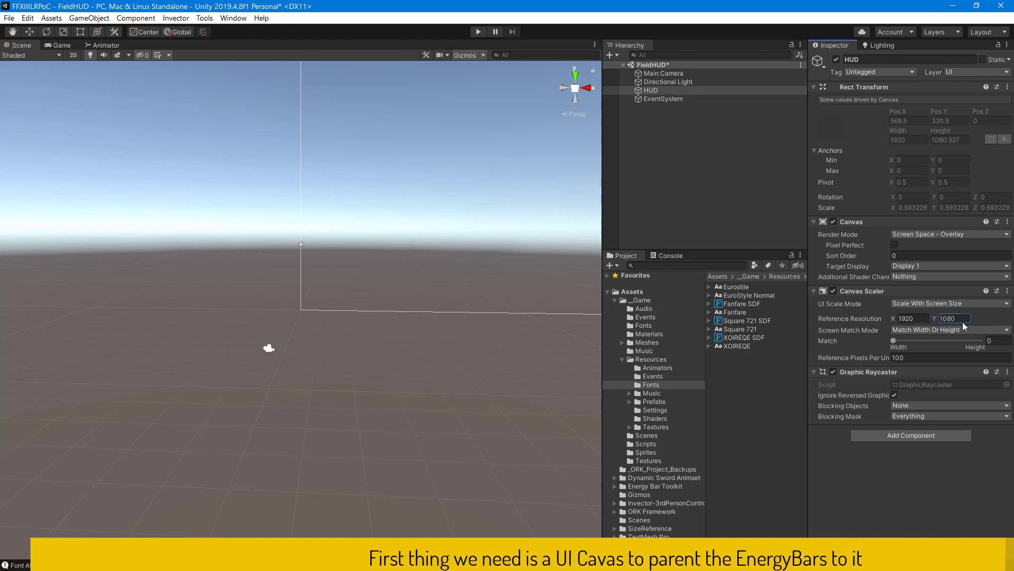
{"action": "left_click", "coordinate": [72, 56]}
{"action": "left_click", "coordinate": [61, 45]}
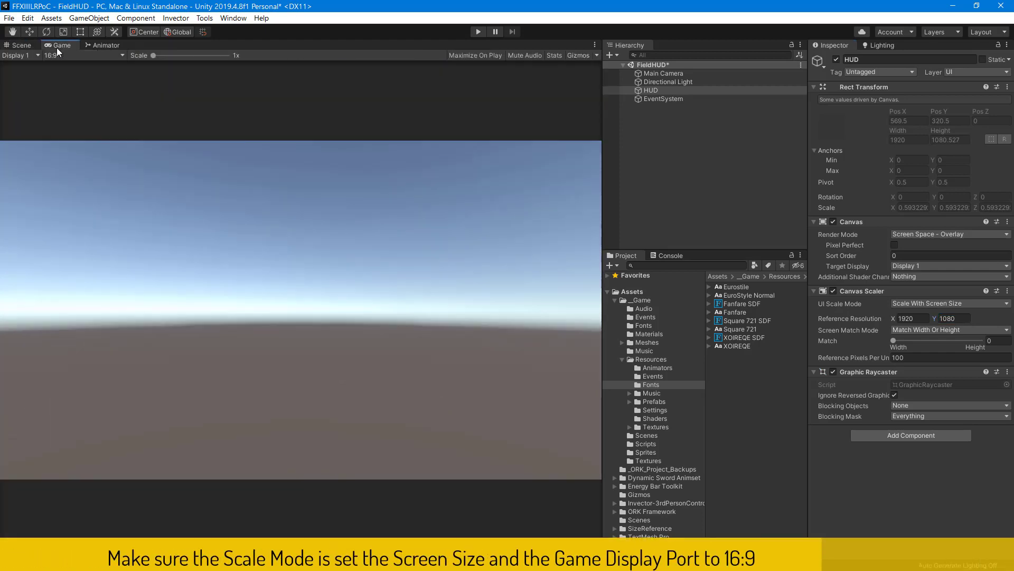
{"action": "left_click", "coordinate": [66, 55]}
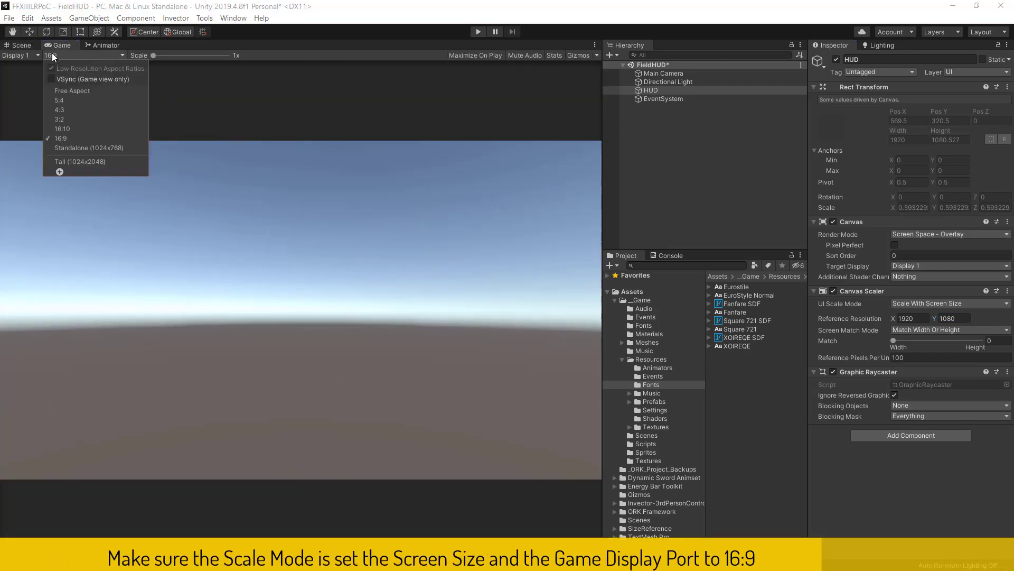
{"action": "left_click", "coordinate": [23, 45]}
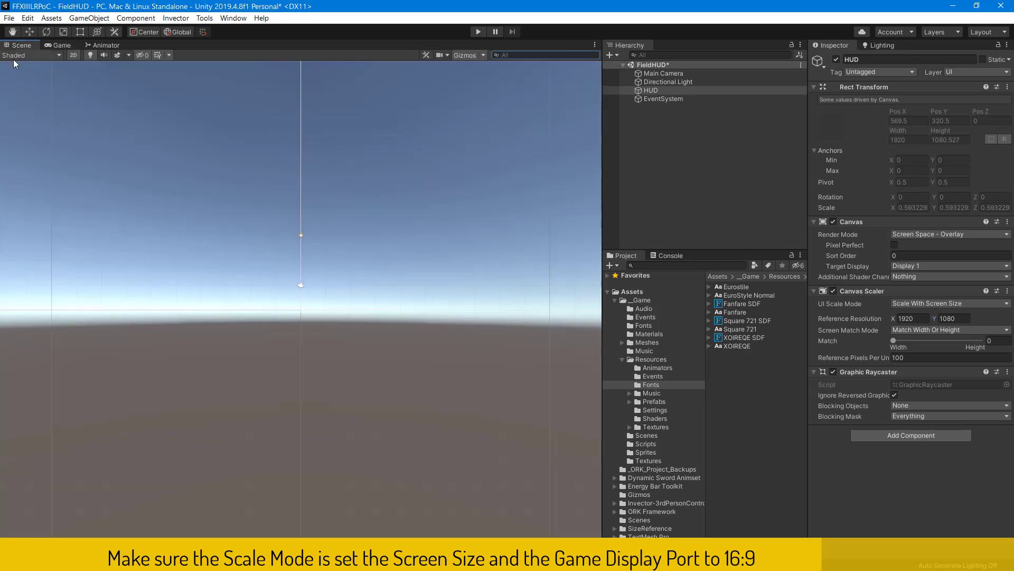
{"action": "left_click", "coordinate": [649, 89]}
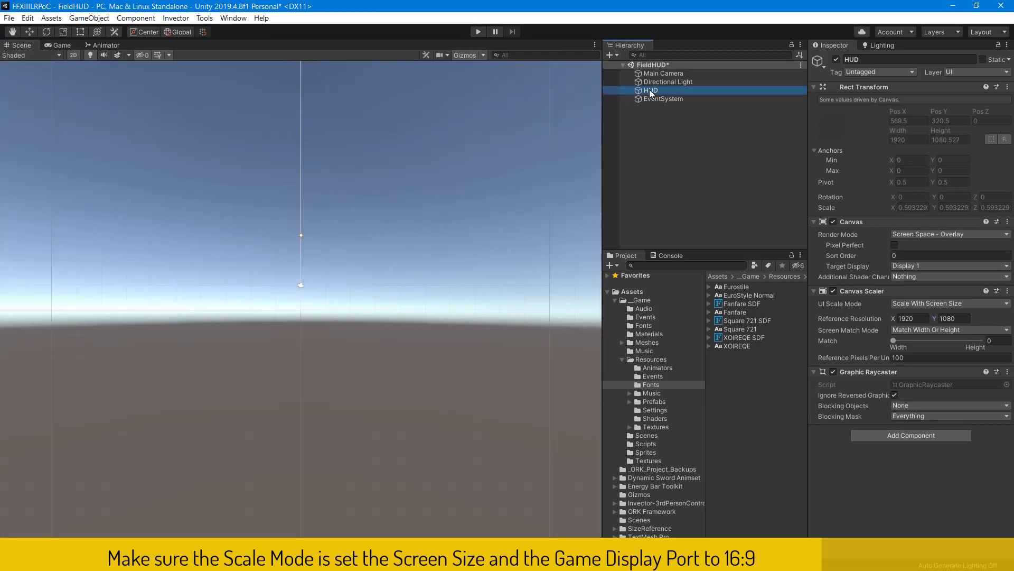
{"action": "key", "text": "f"}
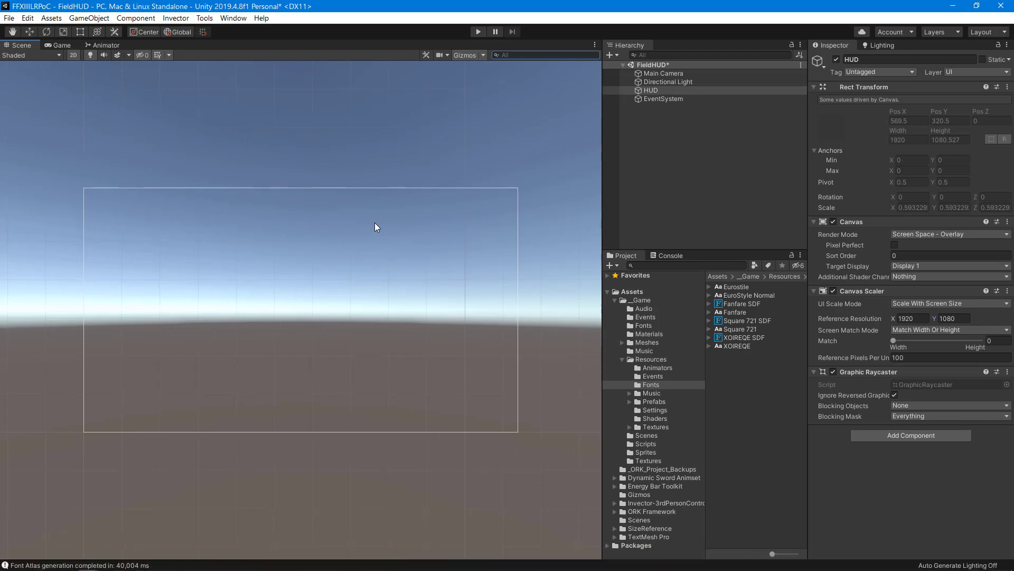
Add an Energy Bar Toolkit Filled Bar under HUD and rename it EP_Bar
{"action": "right_click", "coordinate": [651, 89]}
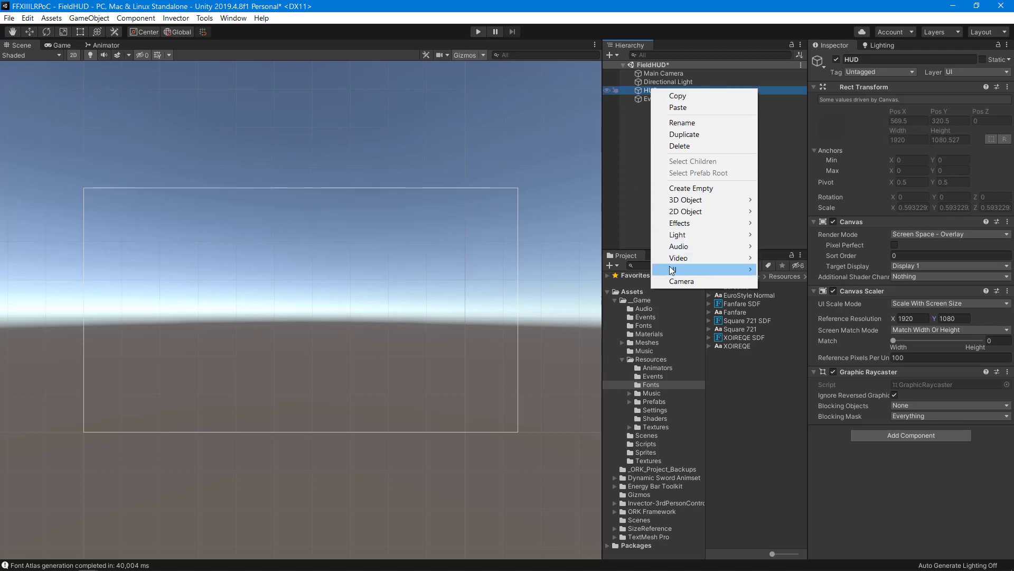
{"action": "mouse_move", "coordinate": [736, 271]}
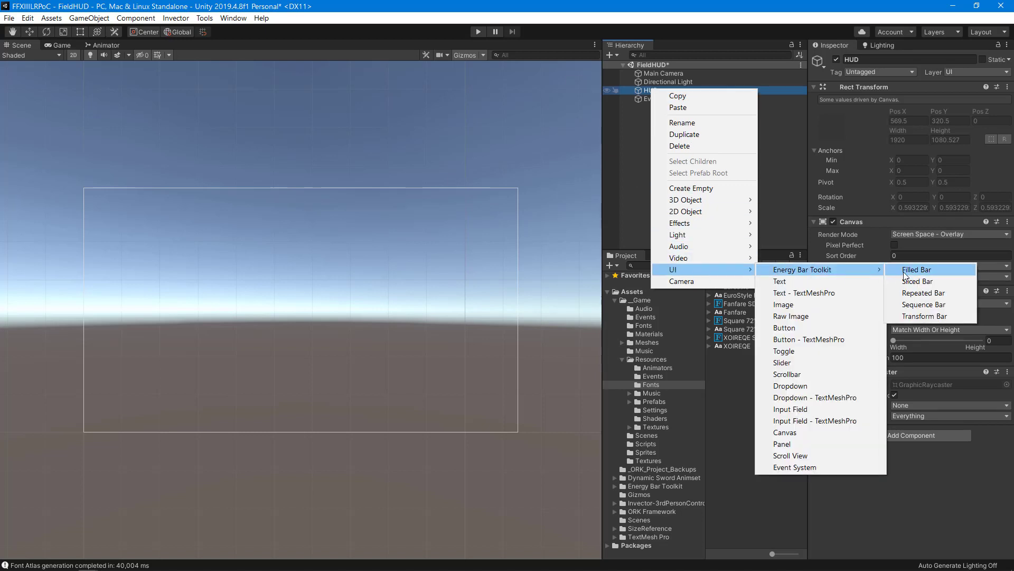
{"action": "left_click", "coordinate": [903, 271]}
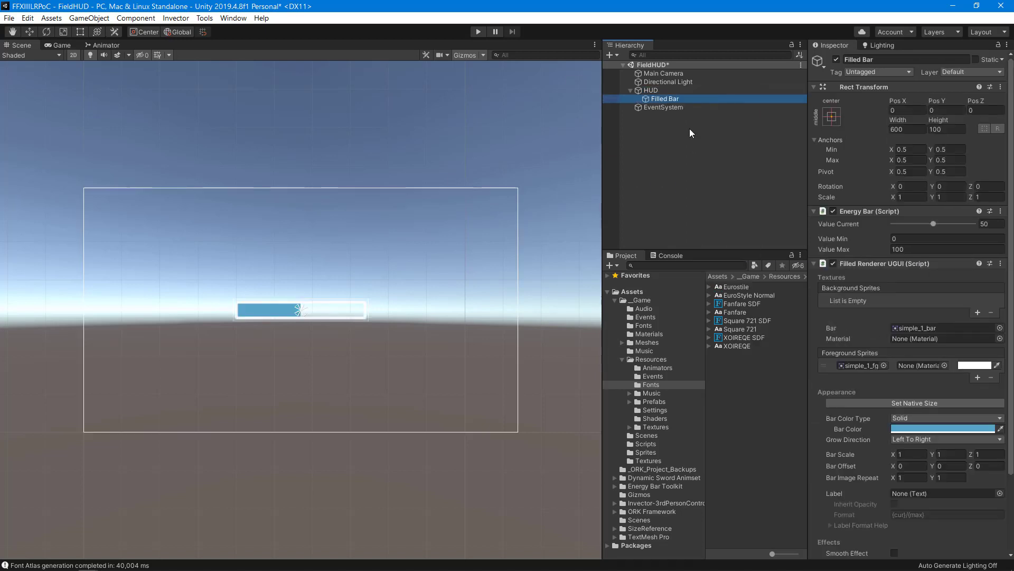
{"action": "left_click", "coordinate": [667, 97]}
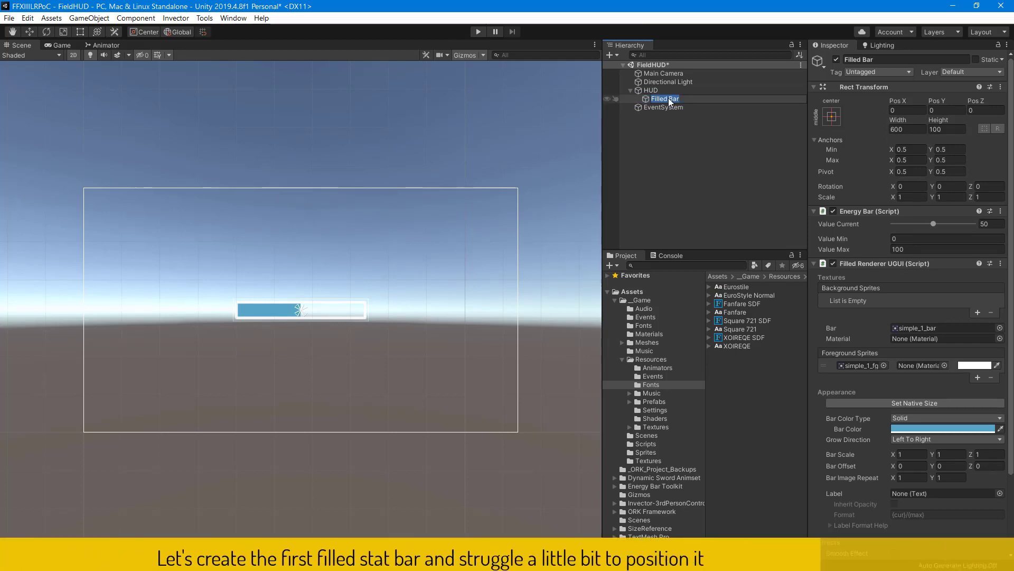
{"action": "type", "text": "E"}
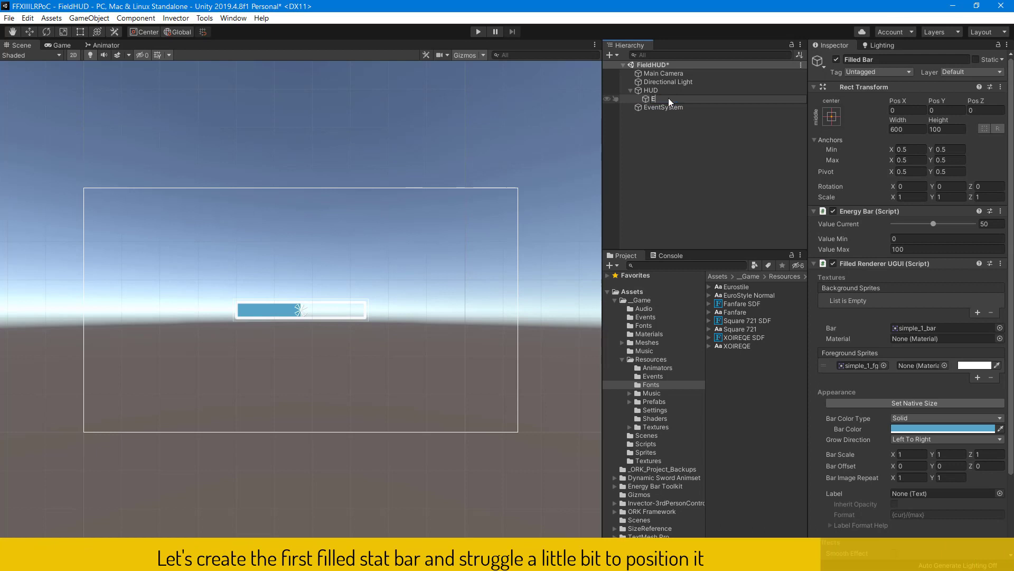
{"action": "type", "text": "P_Bar"}
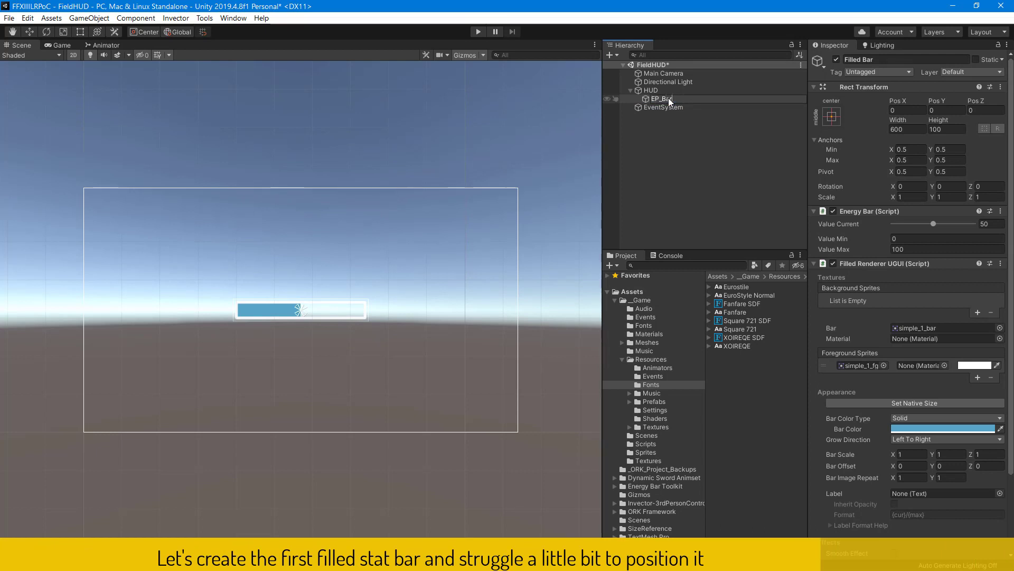
{"action": "key", "text": "Return"}
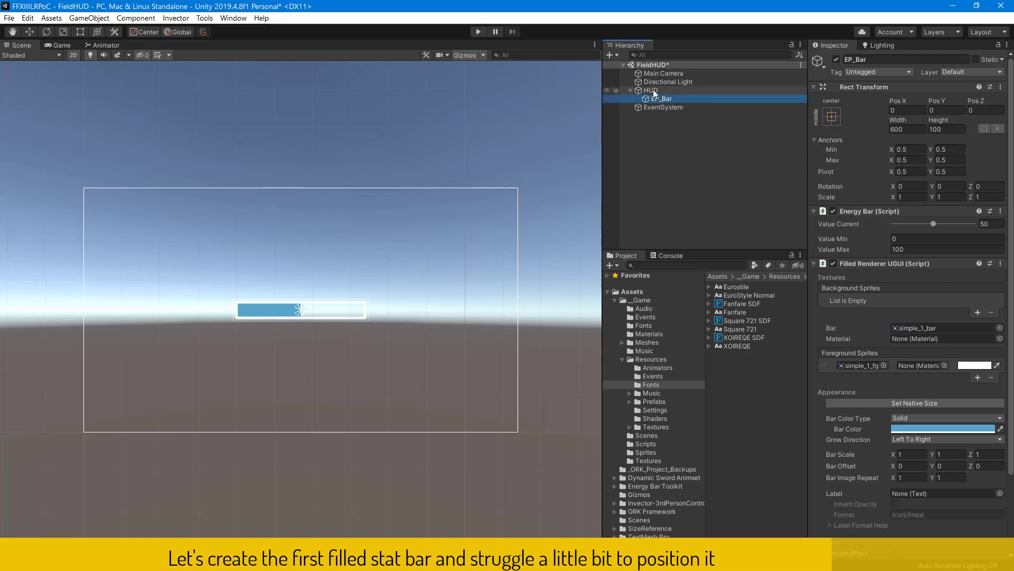
Add another Energy Bar Toolkit Filled Bar under HUD and rename it HP_Bar
{"action": "right_click", "coordinate": [653, 90]}
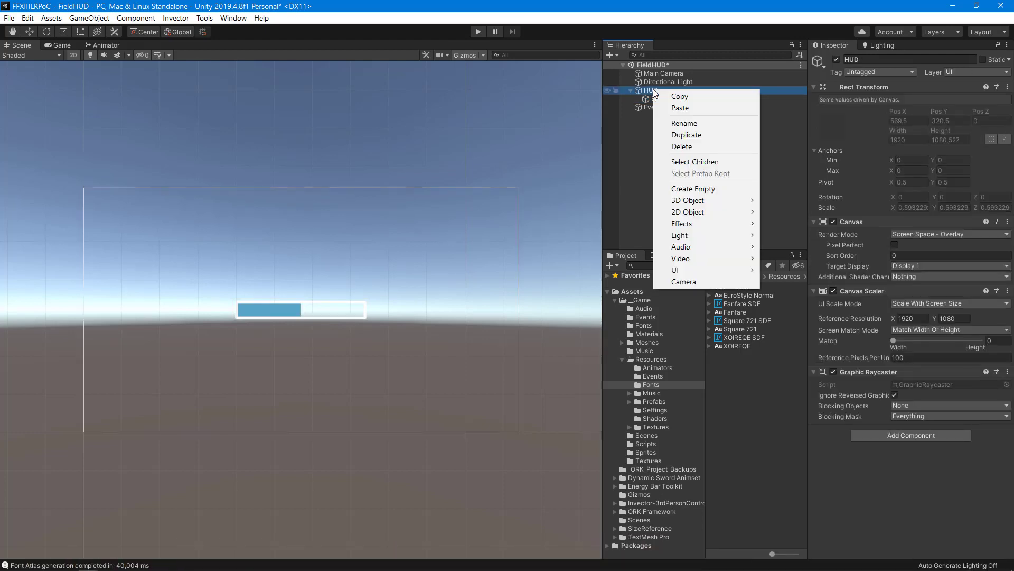
{"action": "mouse_move", "coordinate": [751, 276]}
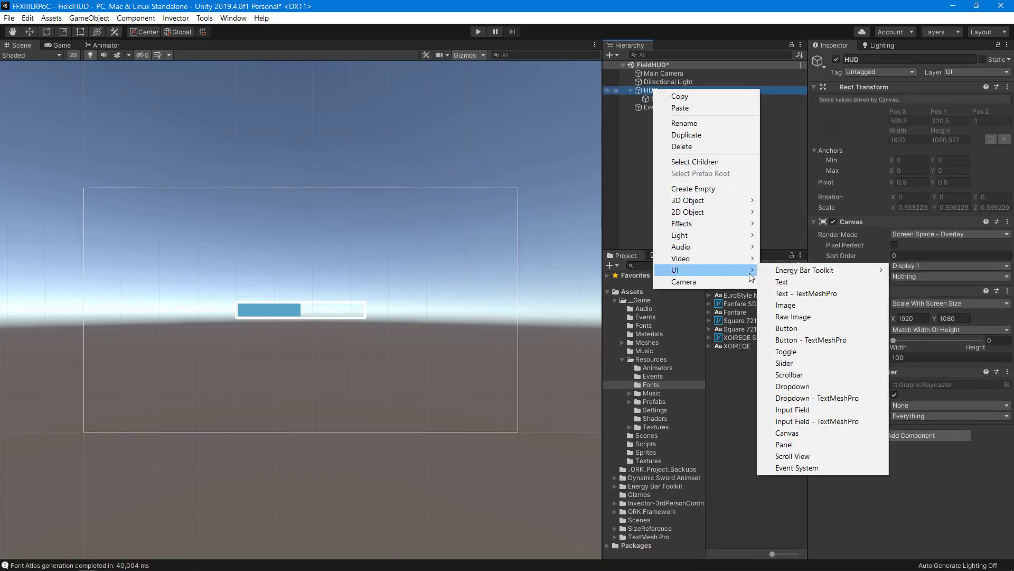
{"action": "mouse_move", "coordinate": [797, 273]}
{"action": "left_click", "coordinate": [901, 269]}
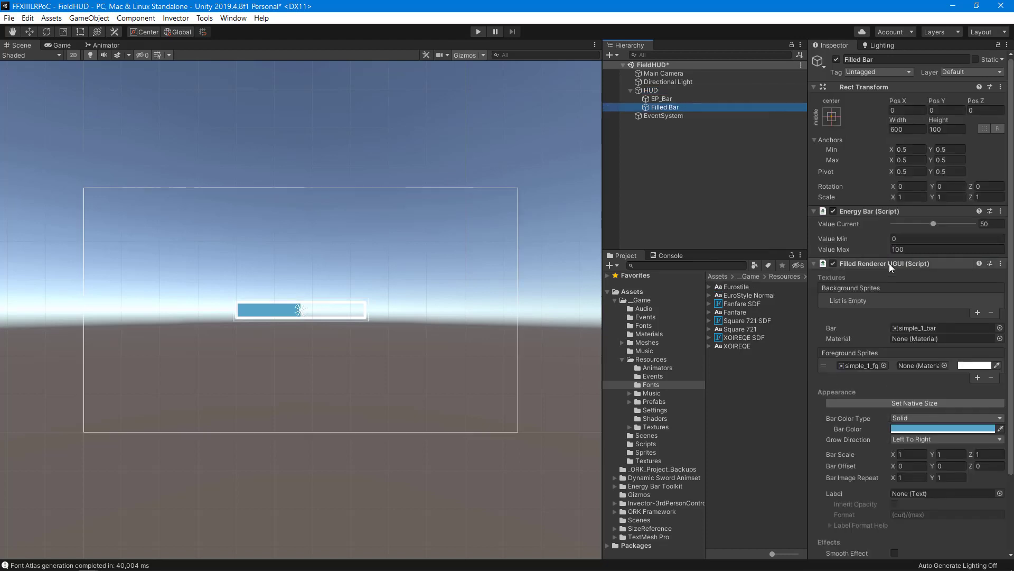
{"action": "left_click", "coordinate": [659, 104]}
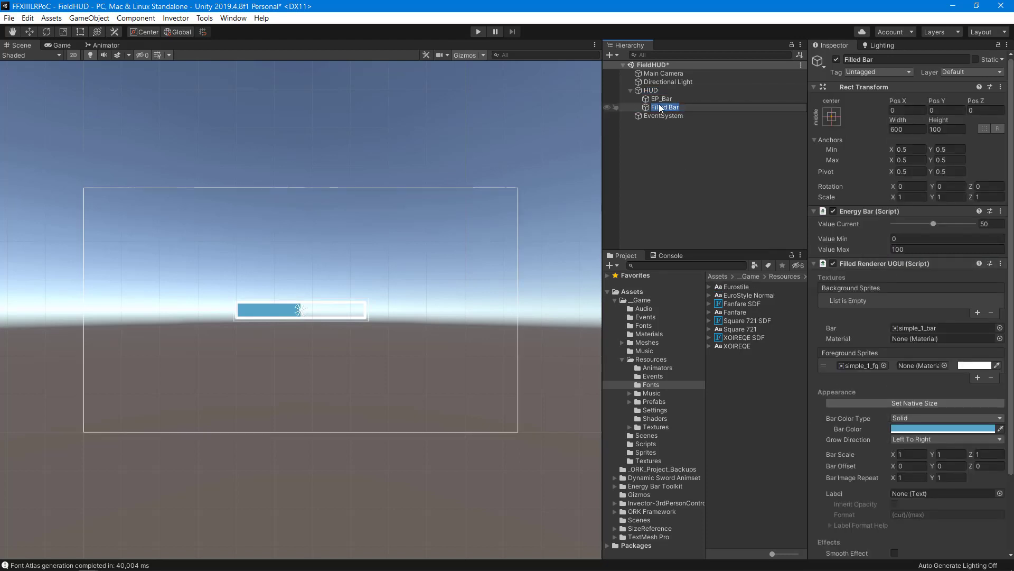
{"action": "type", "text": "N"}
{"action": "key", "text": "BackSpace"}
{"action": "type", "text": "HP"}
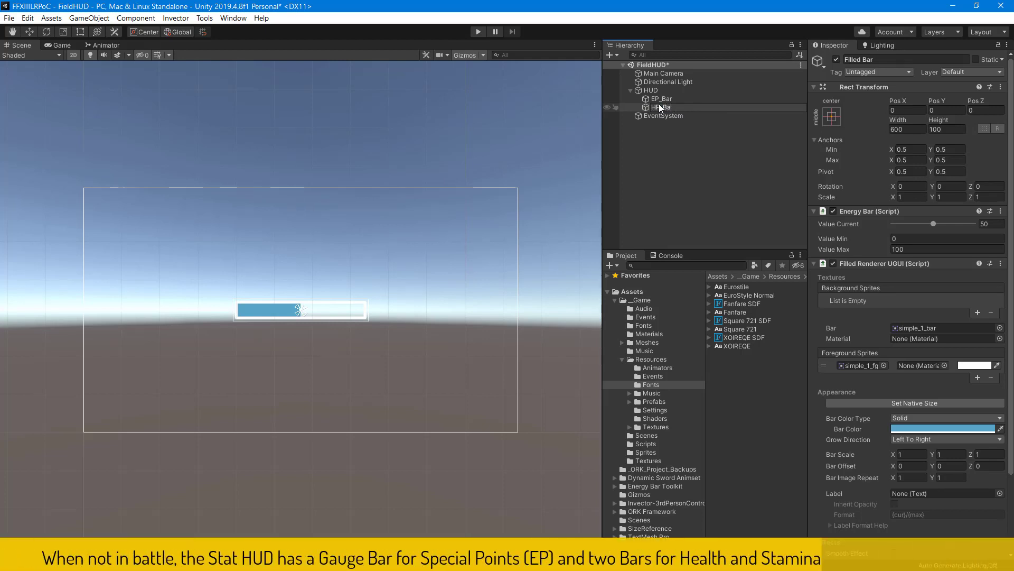
{"action": "type", "text": "_Bar"}
{"action": "key", "text": "Return"}
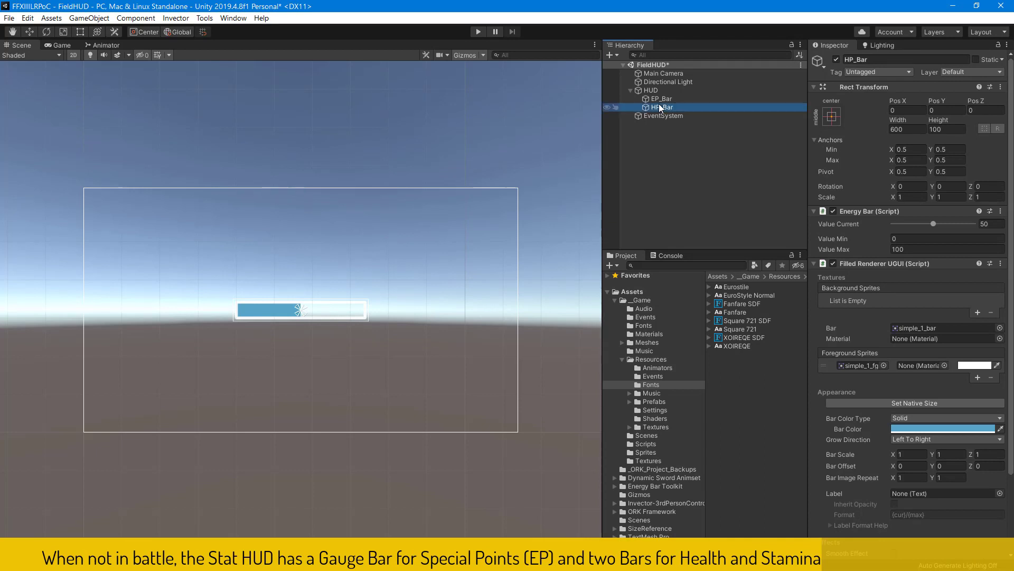
Alternate selecting EP_Bar and HP_Bar in the Hierarchy and scene to compare the overlapping bars
{"action": "left_click", "coordinate": [664, 132]}
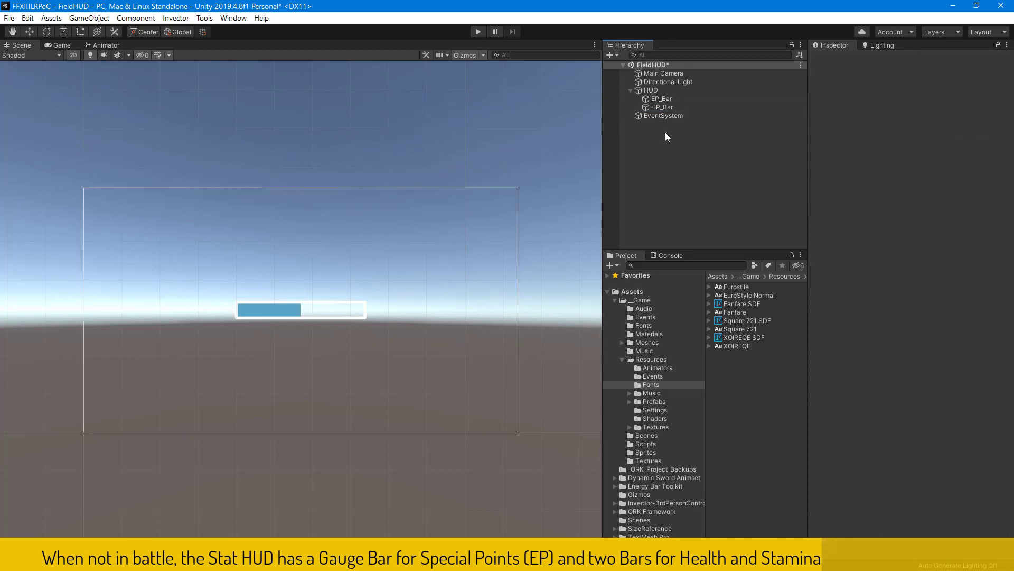
{"action": "left_click", "coordinate": [654, 99]}
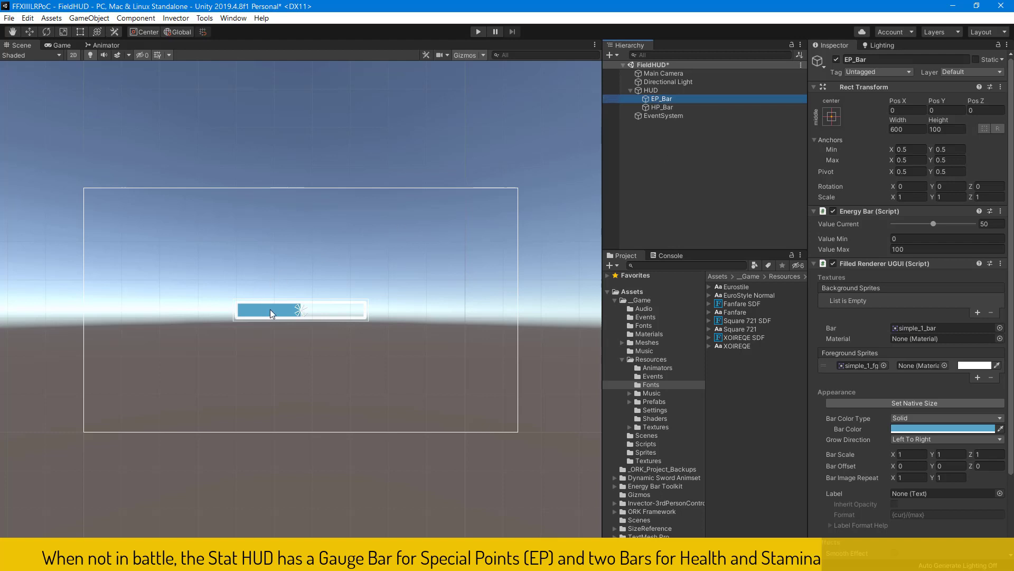
{"action": "left_click_drag", "start_coordinate": [271, 333], "coordinate": [222, 353]}
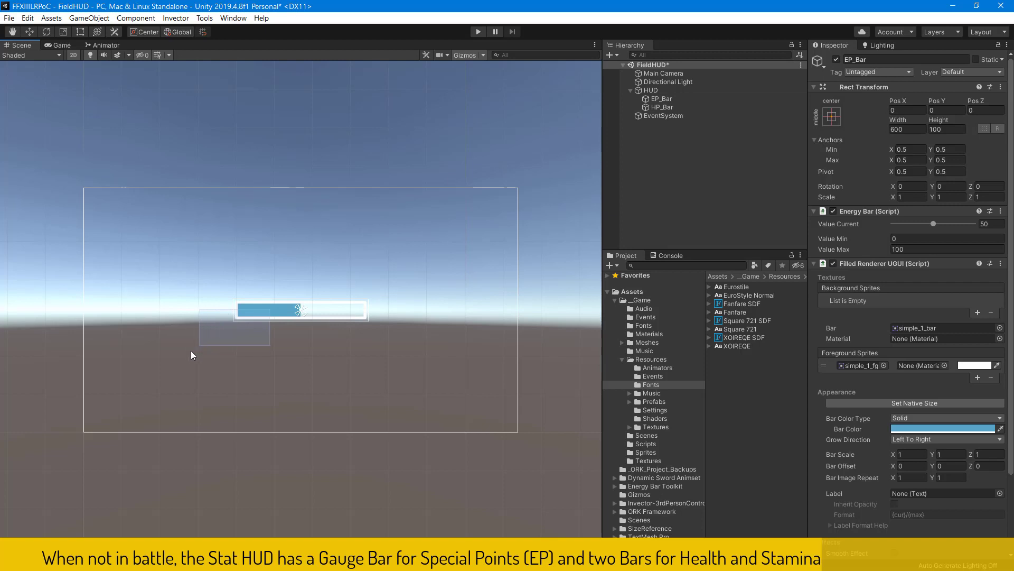
{"action": "left_click", "coordinate": [263, 313]}
{"action": "left_click", "coordinate": [663, 98]}
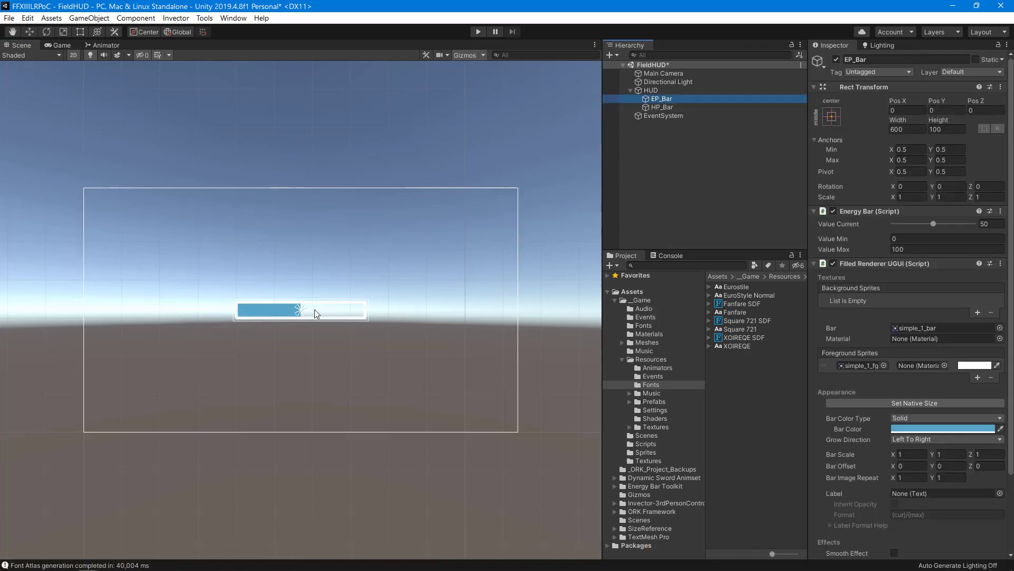
{"action": "left_click", "coordinate": [284, 311]}
{"action": "left_click", "coordinate": [253, 312]}
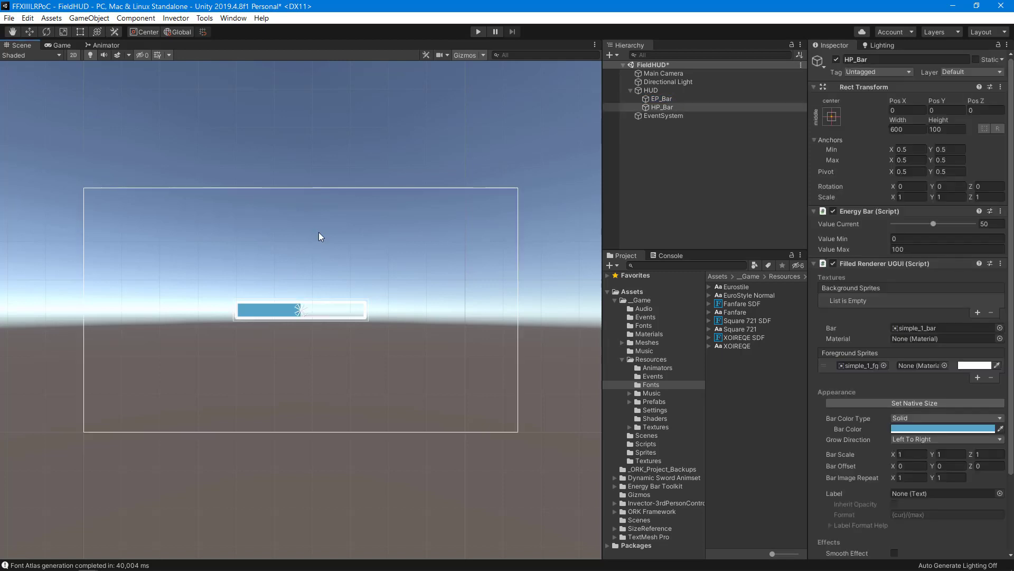
Anchor EP_Bar to the bottom-left corner with pivot and position, placing it at 300, 50
{"action": "left_click", "coordinate": [662, 98]}
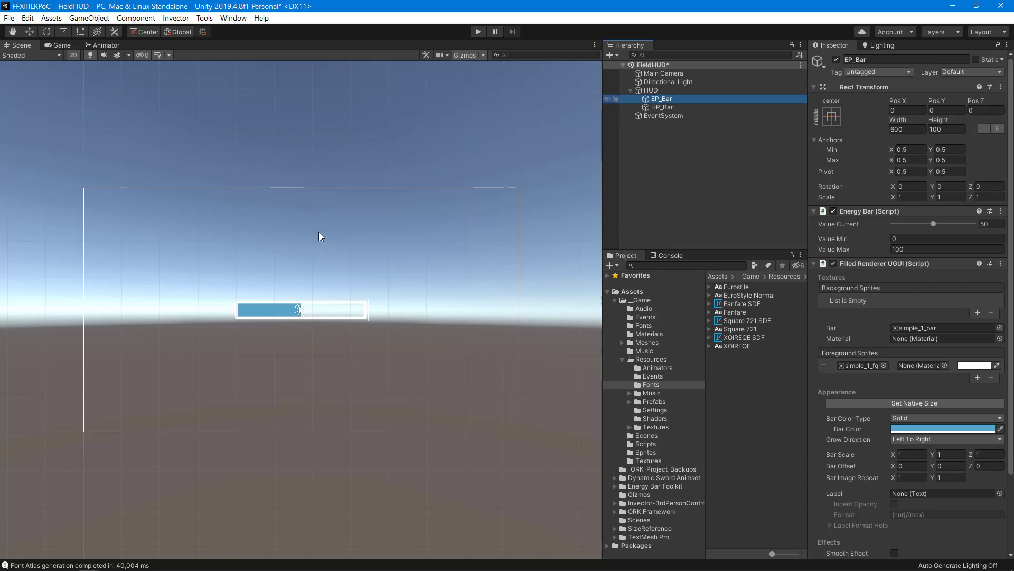
{"action": "left_click", "coordinate": [831, 116]}
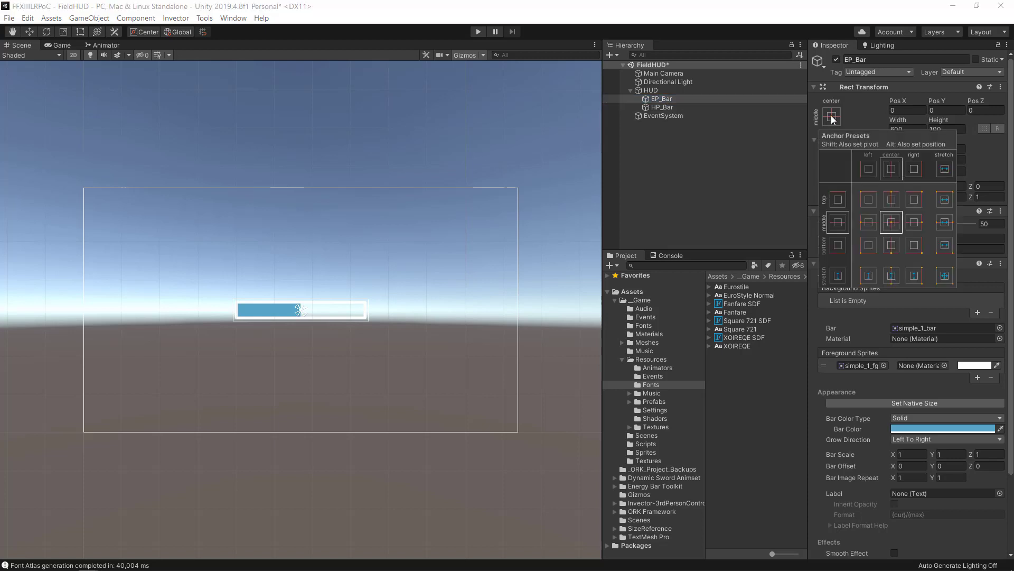
{"action": "key", "text": "shift+alt"}
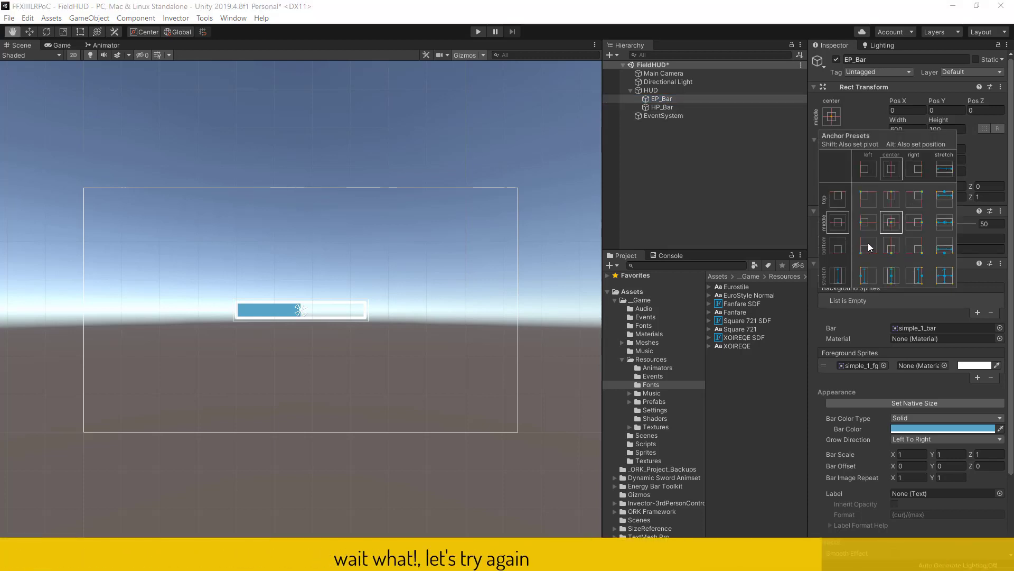
{"action": "left_click", "coordinate": [869, 245], "text": "alt"}
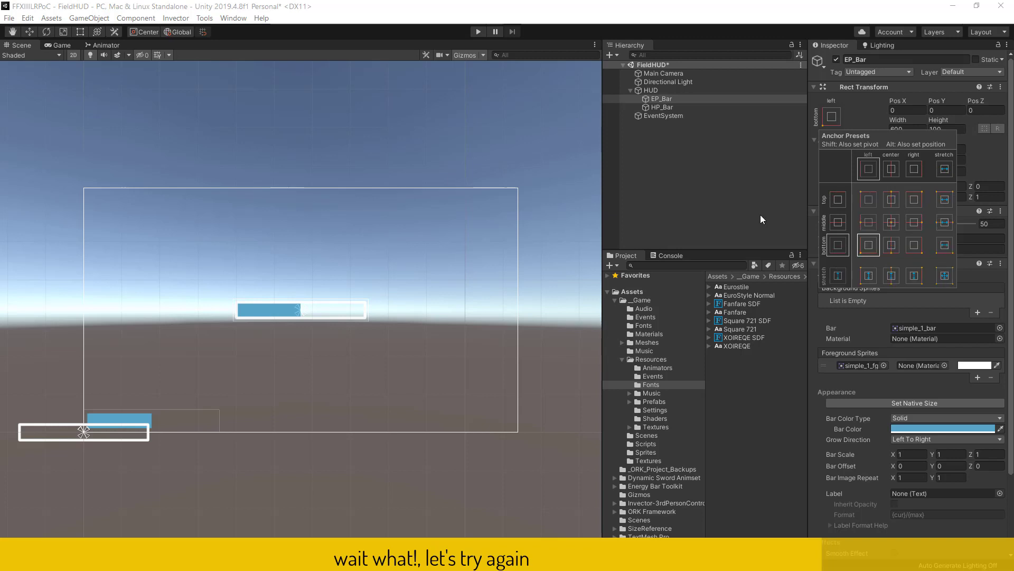
{"action": "key", "text": "ctrl+z"}
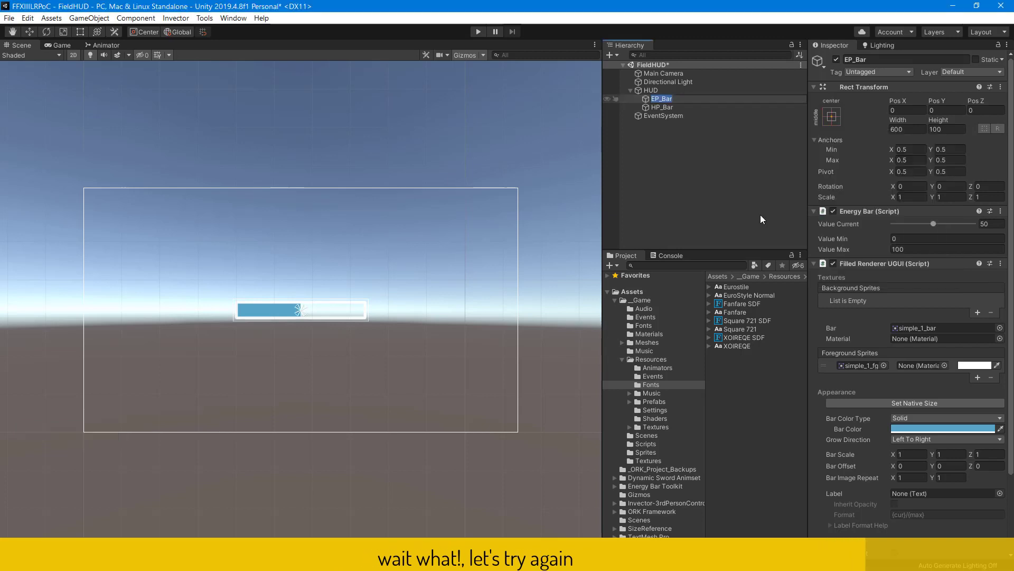
{"action": "left_click", "coordinate": [831, 117]}
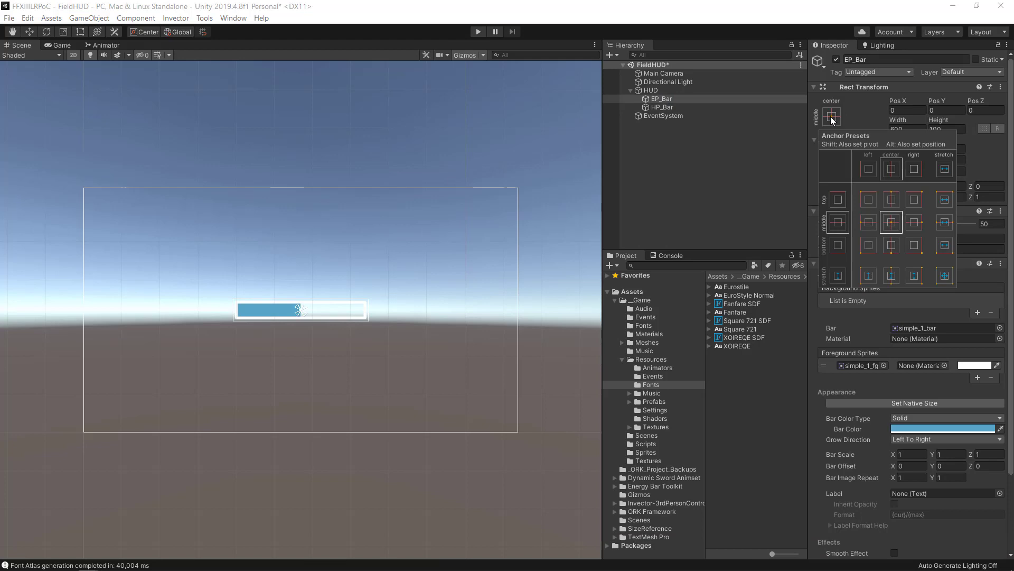
{"action": "left_click", "coordinate": [868, 246], "text": "alt"}
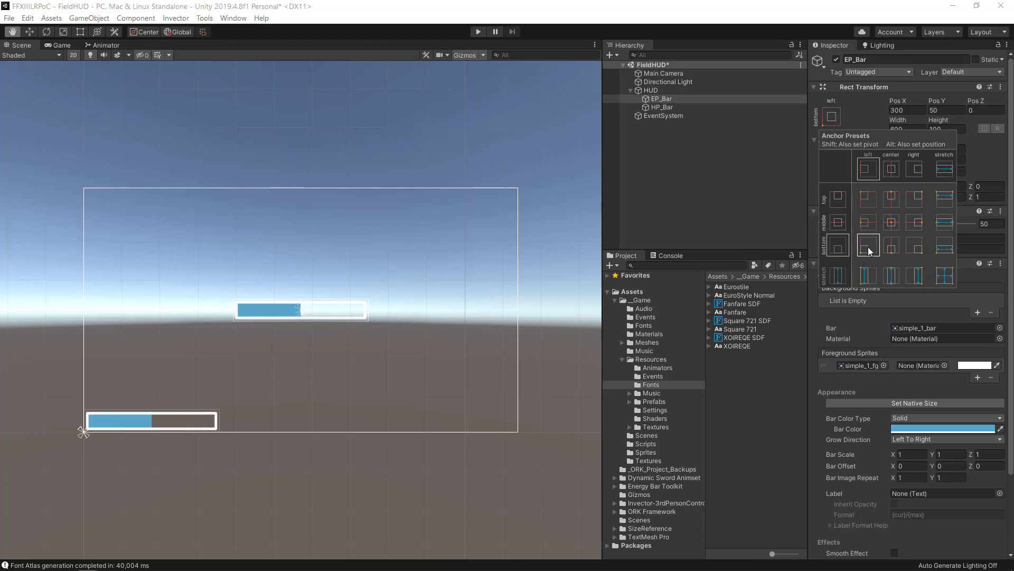
Anchor HP_Bar bottom-left at 300, 50 as well, then reselect EP_Bar
{"action": "left_click", "coordinate": [661, 106]}
{"action": "left_click", "coordinate": [661, 107]}
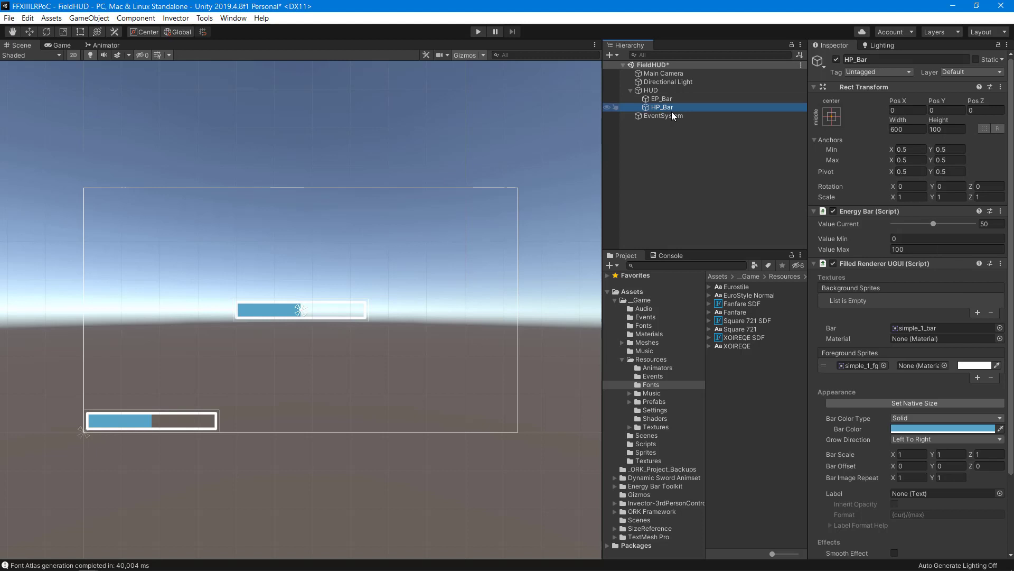
{"action": "left_click", "coordinate": [828, 115]}
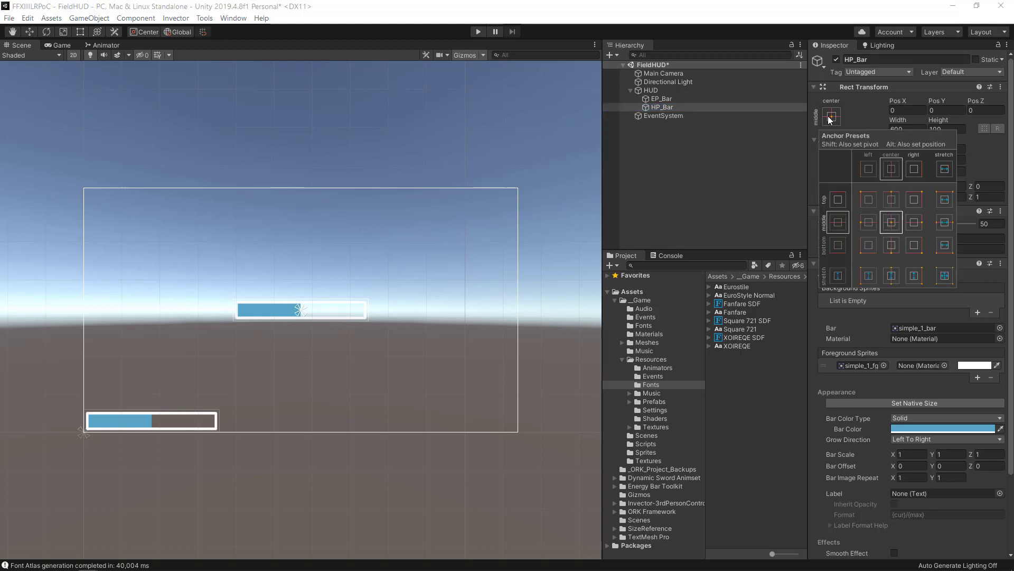
{"action": "left_click", "coordinate": [867, 245], "text": "alt"}
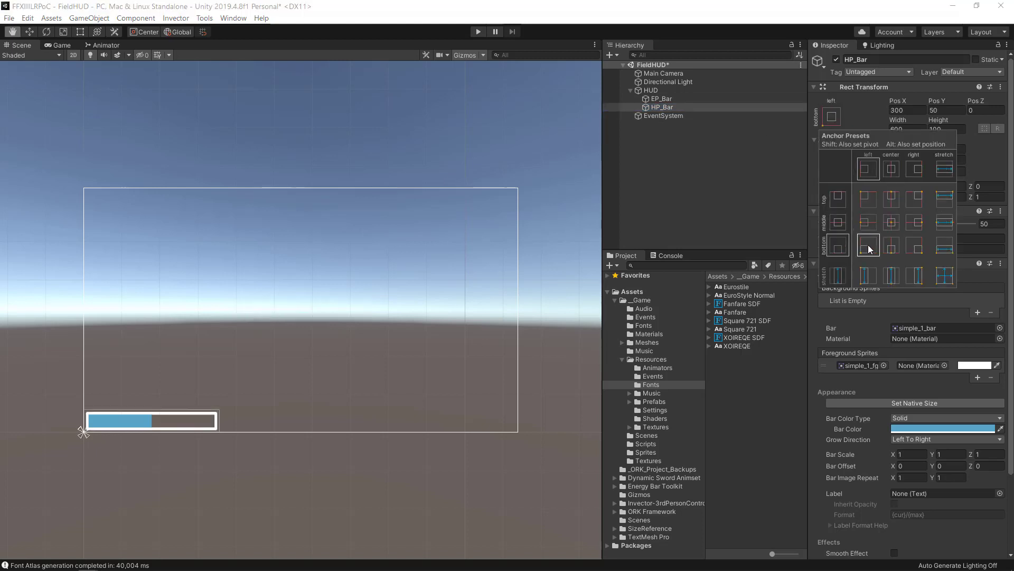
{"action": "left_click", "coordinate": [686, 160]}
{"action": "left_click", "coordinate": [661, 99]}
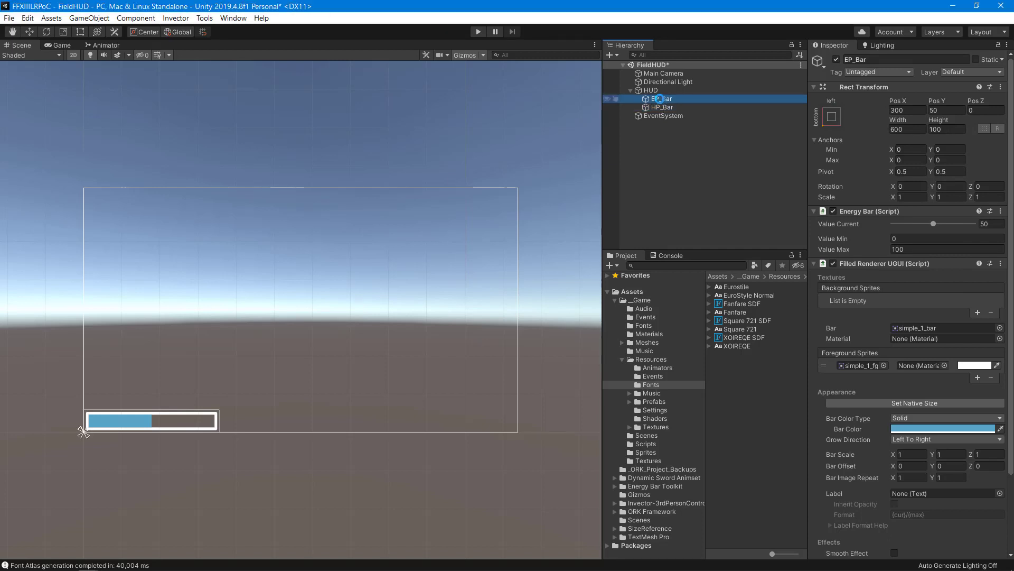
{"action": "right_click", "coordinate": [661, 100]}
Add a TextMeshPro text object under EP_Bar named EP_Value
{"action": "mouse_move", "coordinate": [686, 281]}
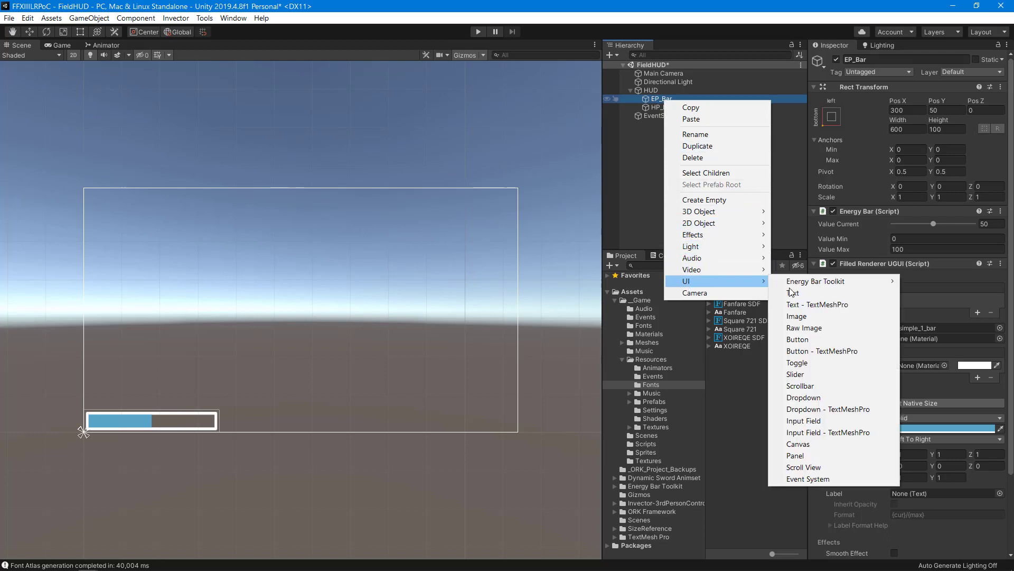
{"action": "left_click", "coordinate": [822, 304]}
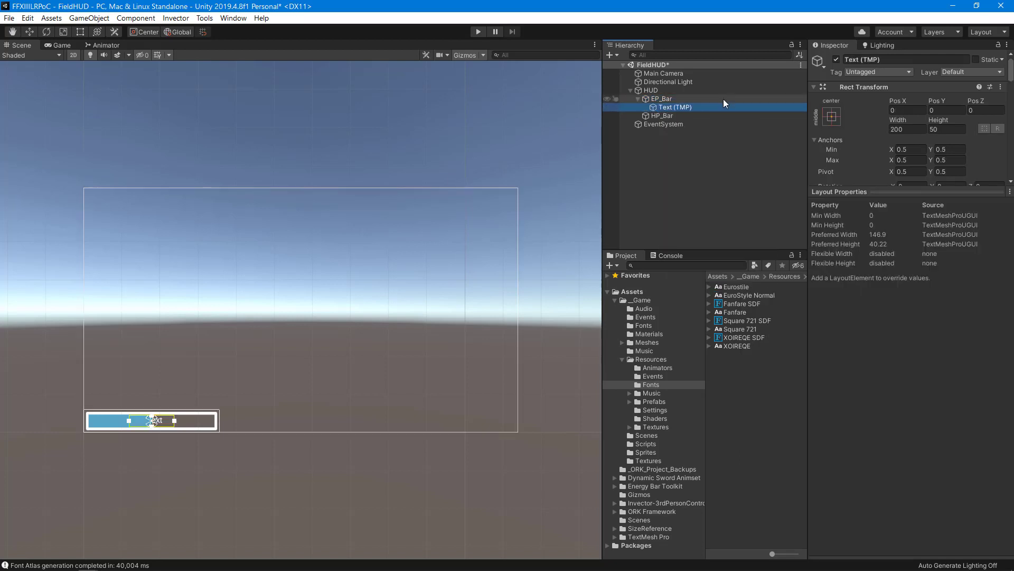
{"action": "left_click", "coordinate": [897, 59]}
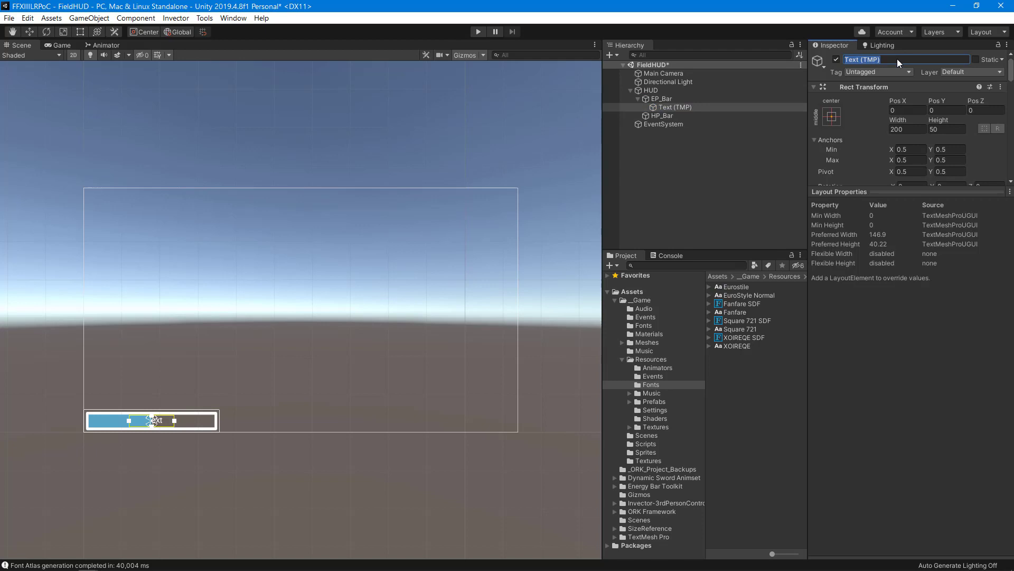
{"action": "type", "text": "EP"}
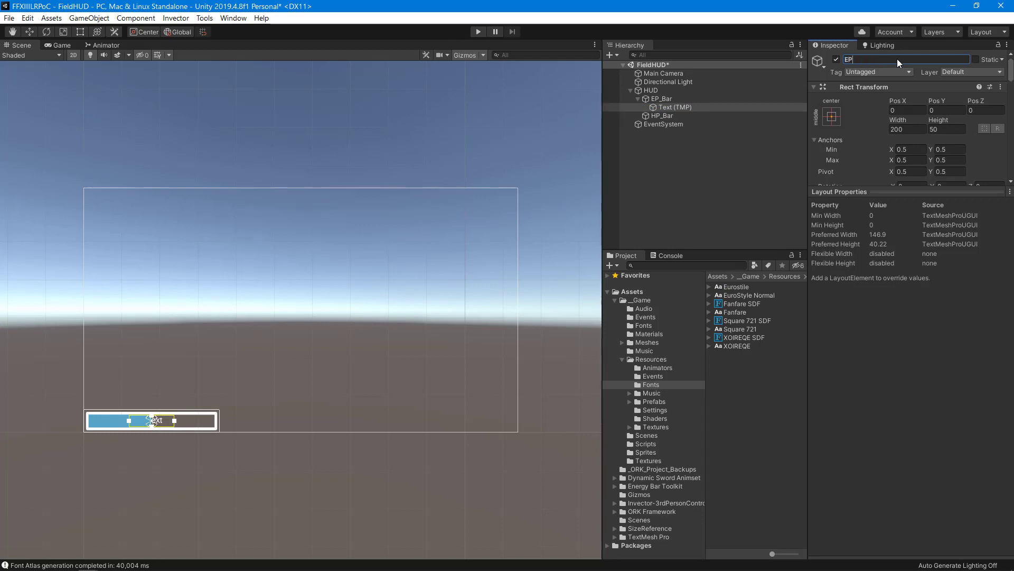
{"action": "type", "text": "_Val"}
{"action": "type", "text": "ue"}
{"action": "key", "text": "Return"}
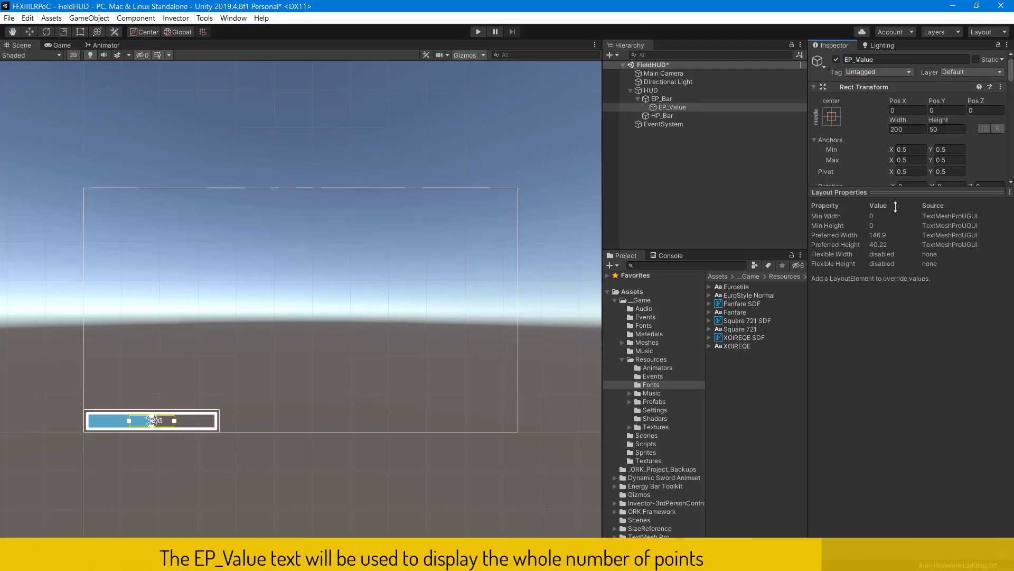
Set EP_Value's font asset to Fanfare SDF and its text to 0
{"action": "mouse_move", "coordinate": [873, 195]}
{"action": "left_mouse_down"}
{"action": "mouse_move", "coordinate": [873, 396]}
{"action": "mouse_move", "coordinate": [759, 435]}
{"action": "left_mouse_up"}
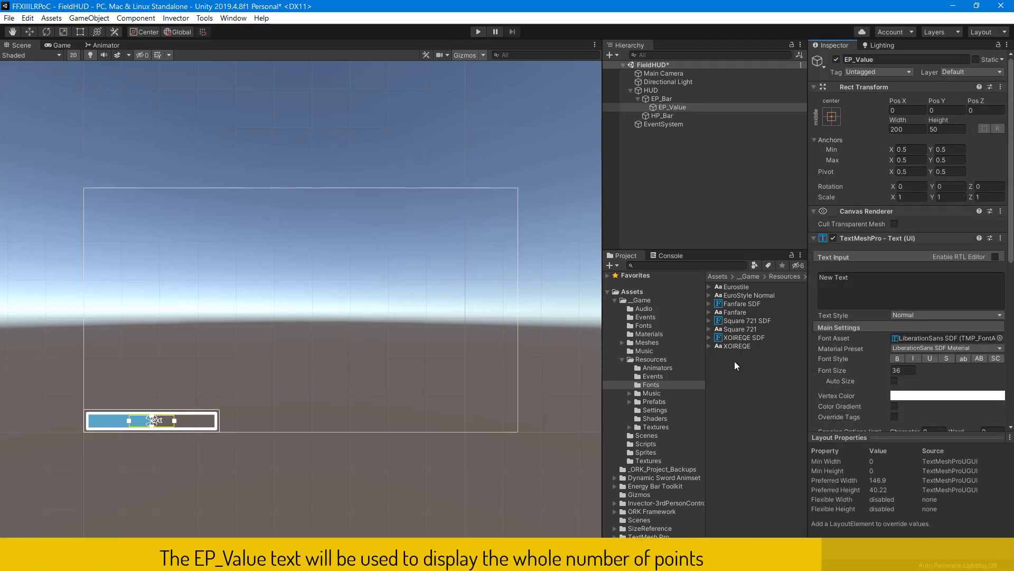
{"action": "left_click_drag", "start_coordinate": [731, 303], "coordinate": [911, 337]}
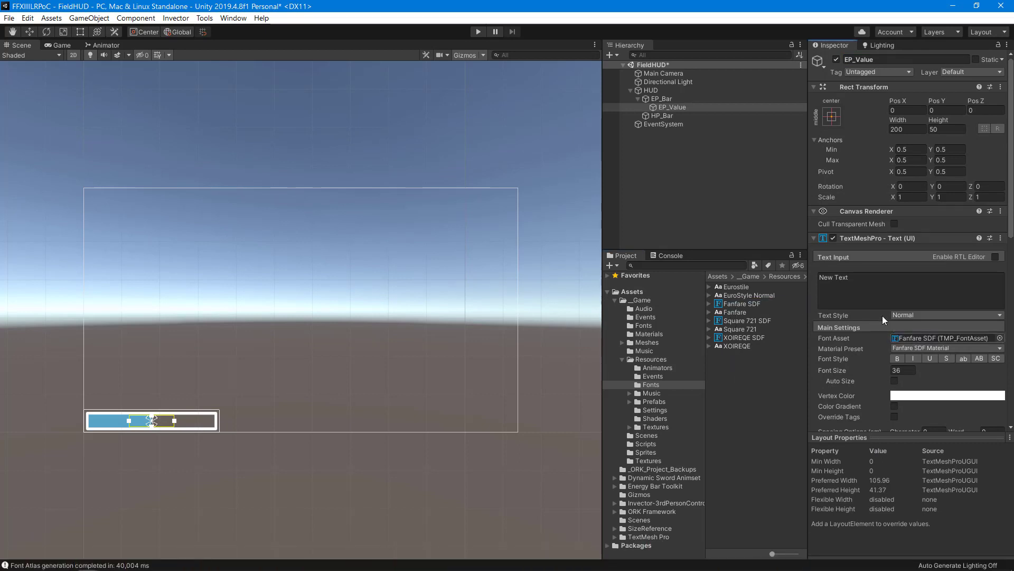
{"action": "left_click_drag", "start_coordinate": [833, 275], "coordinate": [810, 274]}
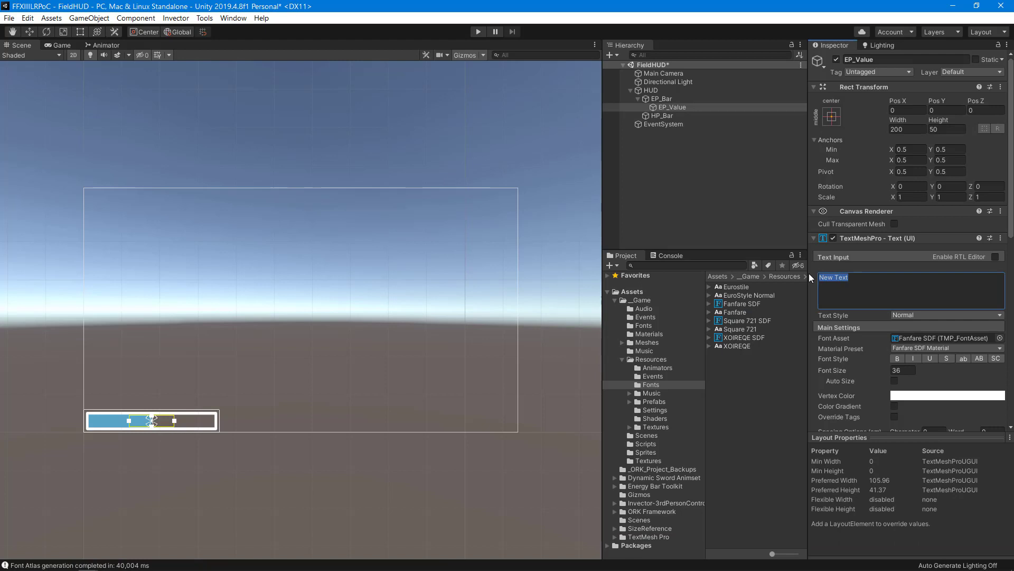
{"action": "type", "text": "0"}
Assign T_EP_Sphere as EP_Bar's bar sprite and T_EP_Gauge as its foreground sprite
{"action": "left_click", "coordinate": [666, 99]}
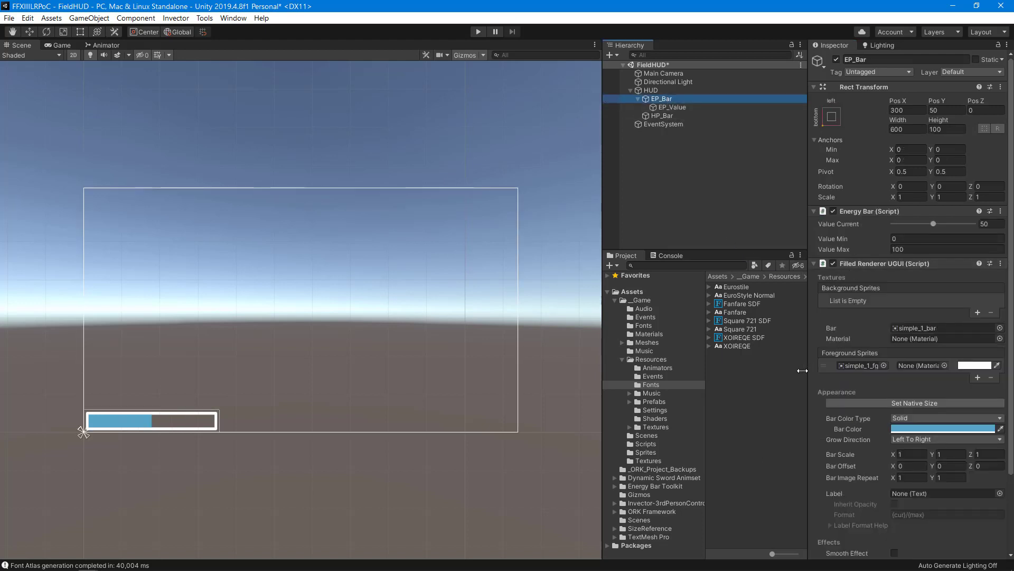
{"action": "left_click", "coordinate": [629, 427]}
{"action": "left_click", "coordinate": [659, 434]}
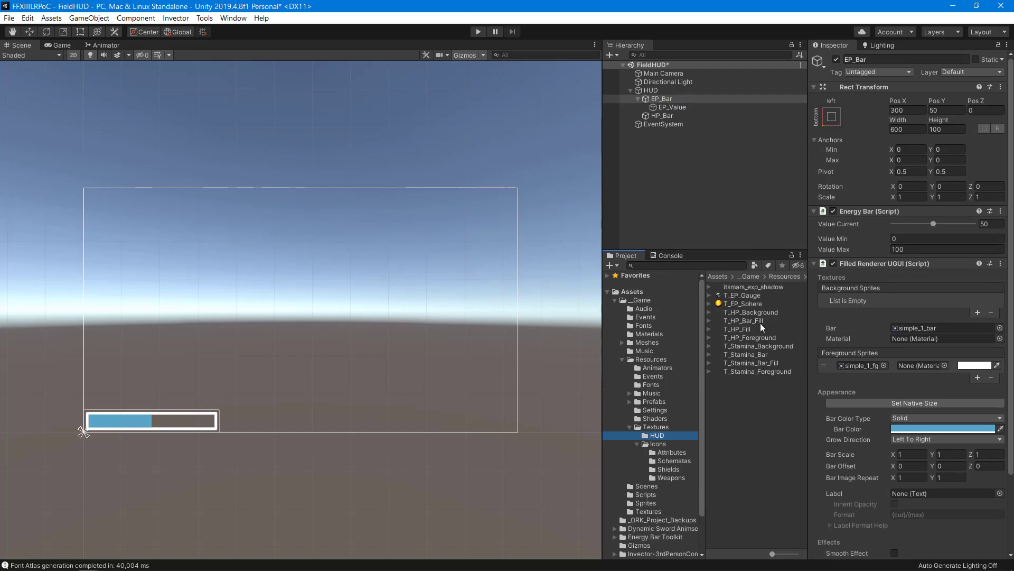
{"action": "left_click_drag", "start_coordinate": [747, 302], "coordinate": [924, 329]}
{"action": "left_click_drag", "start_coordinate": [737, 297], "coordinate": [851, 363]}
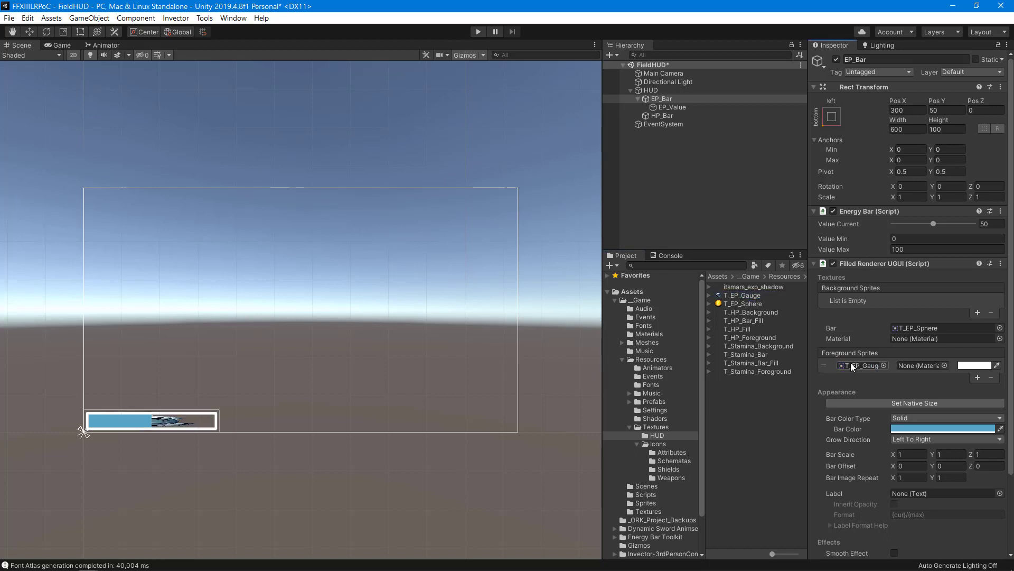
Resize EP_Bar to 450 by 450
{"action": "left_click", "coordinate": [660, 99]}
{"action": "left_click", "coordinate": [916, 129]}
{"action": "type", "text": "450"}
{"action": "left_click", "coordinate": [949, 130]}
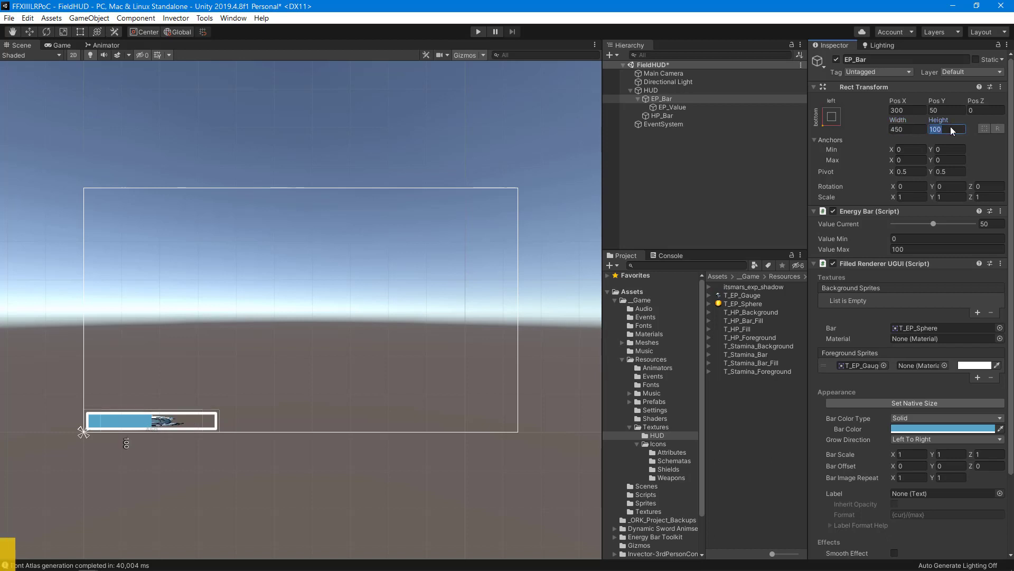
{"action": "type", "text": "450"}
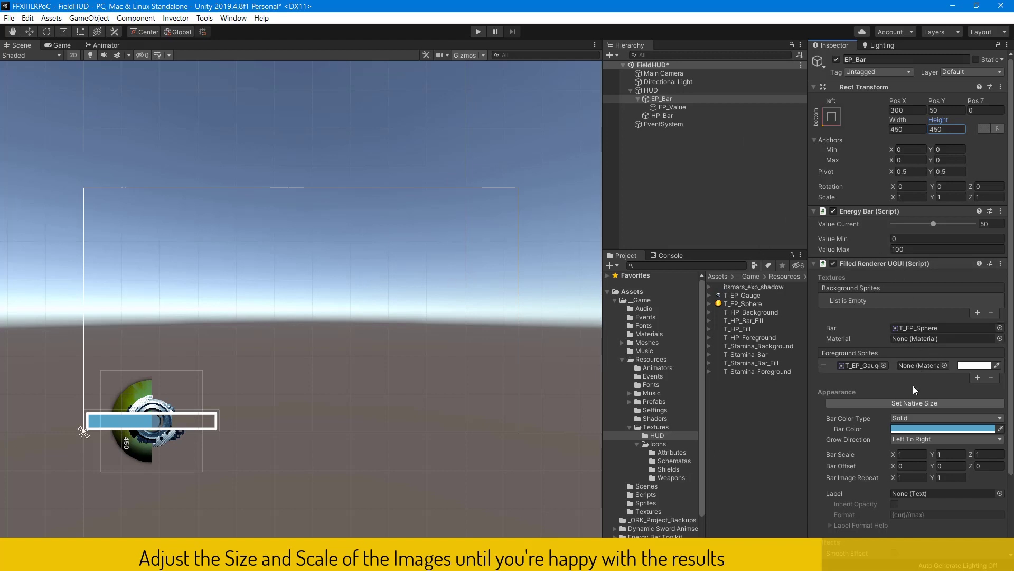
Set the bar scale to 0.5 on X, Y and Z
{"action": "scroll", "coordinate": [908, 386], "scroll_direction": "down", "scroll_amount": 3}
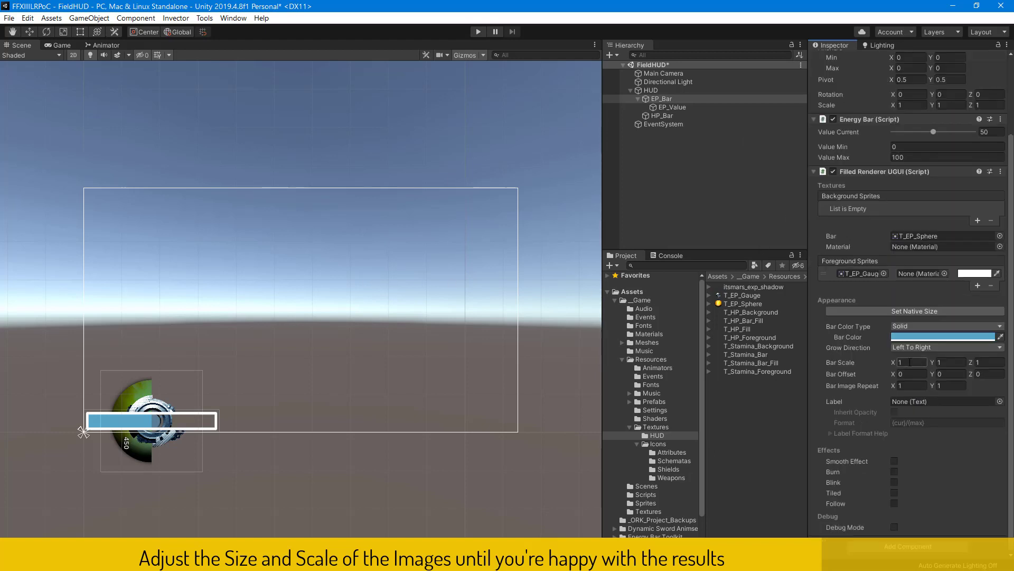
{"action": "type", "text": "0.5"}
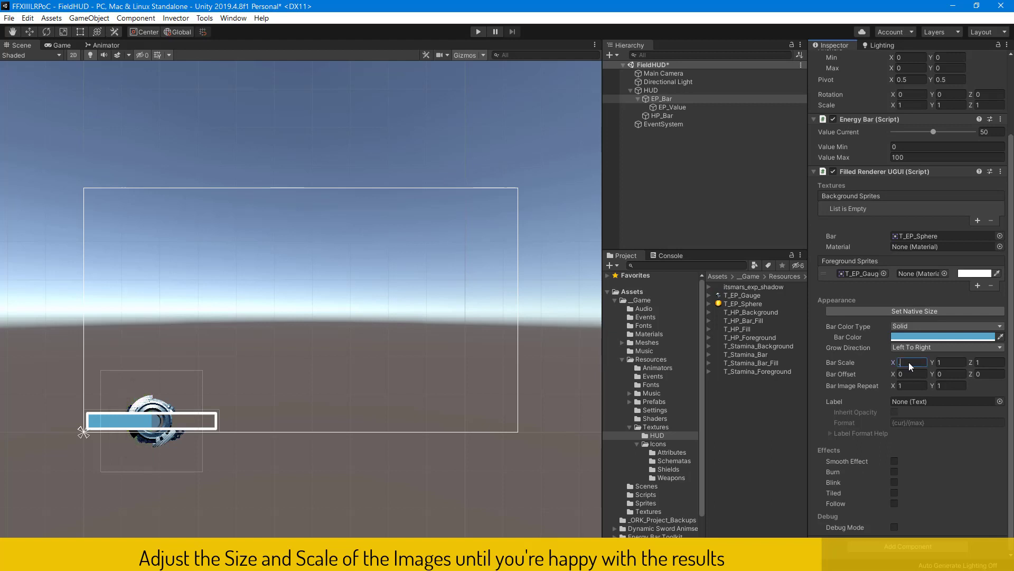
{"action": "key", "text": "Tab"}
{"action": "type", "text": ".5"}
{"action": "key", "text": "Tab"}
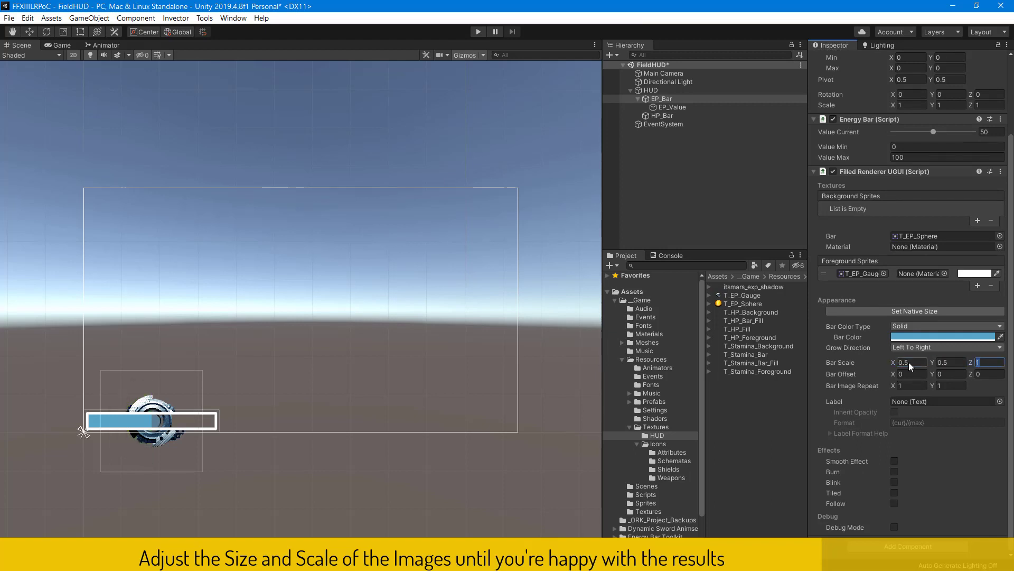
{"action": "type", "text": "0.5"}
{"action": "key", "text": "Tab"}
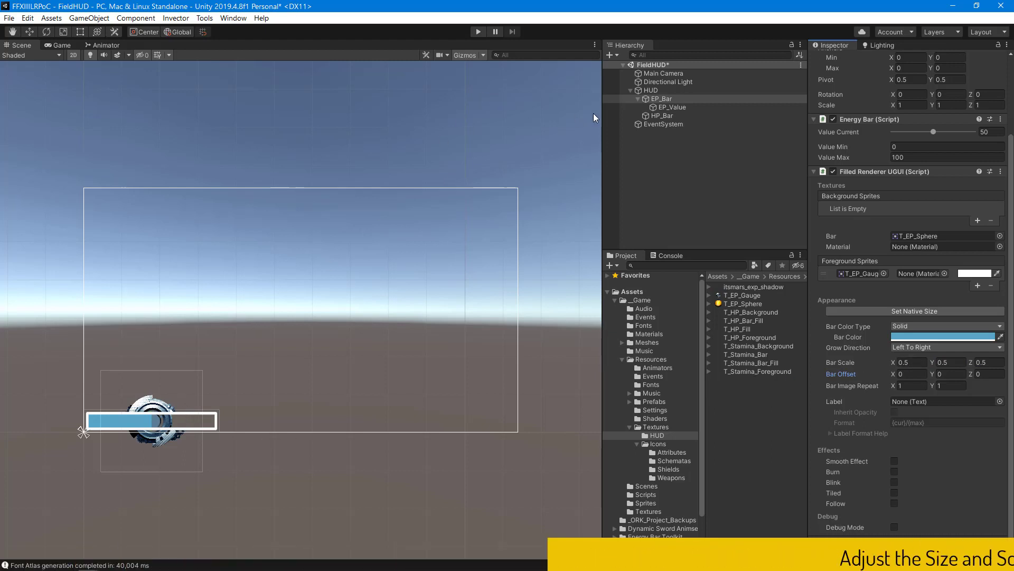
Move the EP_Bar gauge up and left to 246.6, 255.3, above the blue bar
{"action": "left_click", "coordinate": [671, 98]}
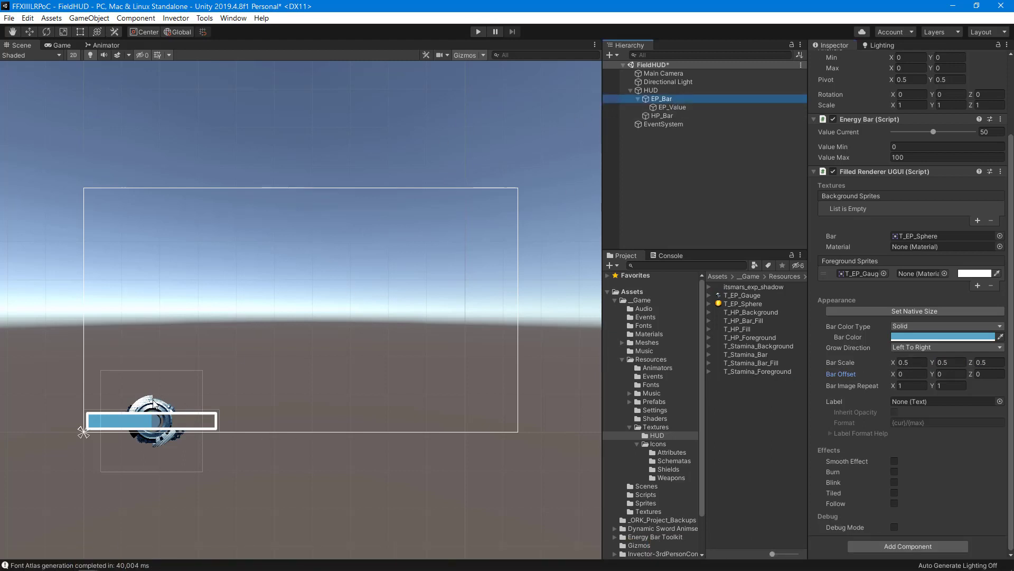
{"action": "scroll", "coordinate": [152, 388], "scroll_direction": "up", "scroll_amount": 4}
{"action": "middle_click_drag", "start_coordinate": [188, 365], "coordinate": [279, 233]}
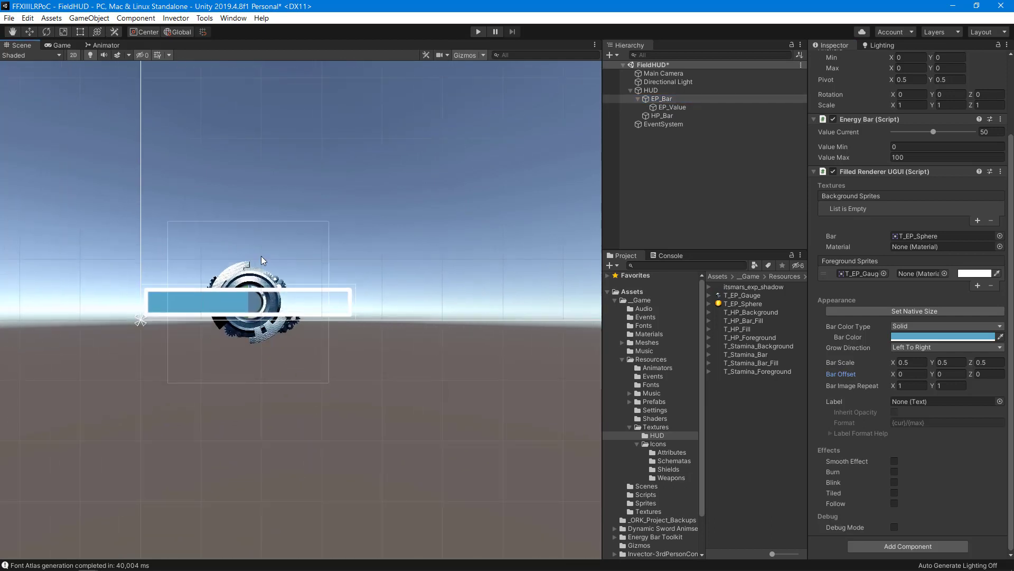
{"action": "scroll", "coordinate": [262, 249], "scroll_direction": "up", "scroll_amount": 3}
{"action": "left_click", "coordinate": [216, 280]}
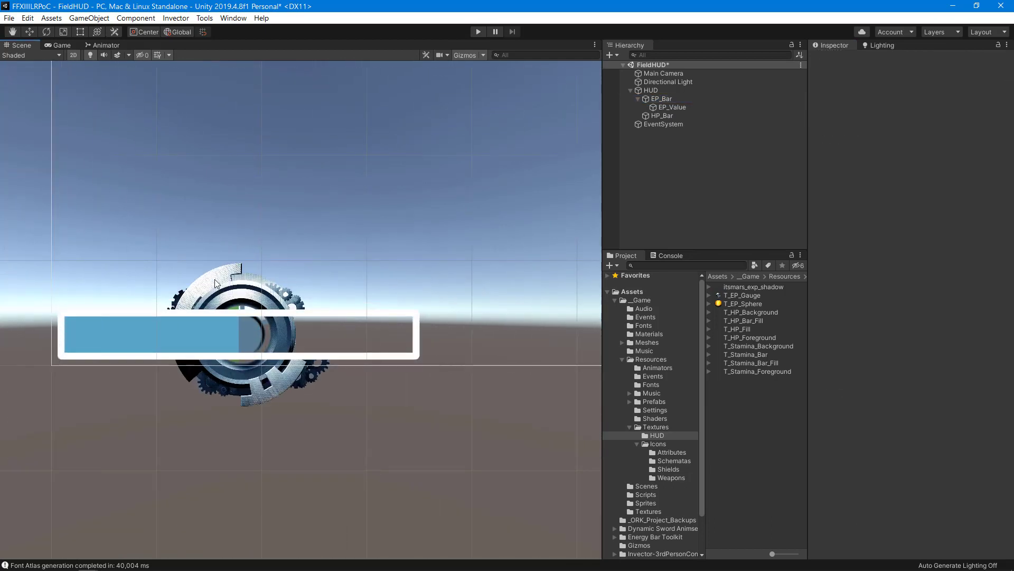
{"action": "left_click", "coordinate": [215, 283]}
{"action": "left_click", "coordinate": [214, 286]}
{"action": "left_click", "coordinate": [214, 287]}
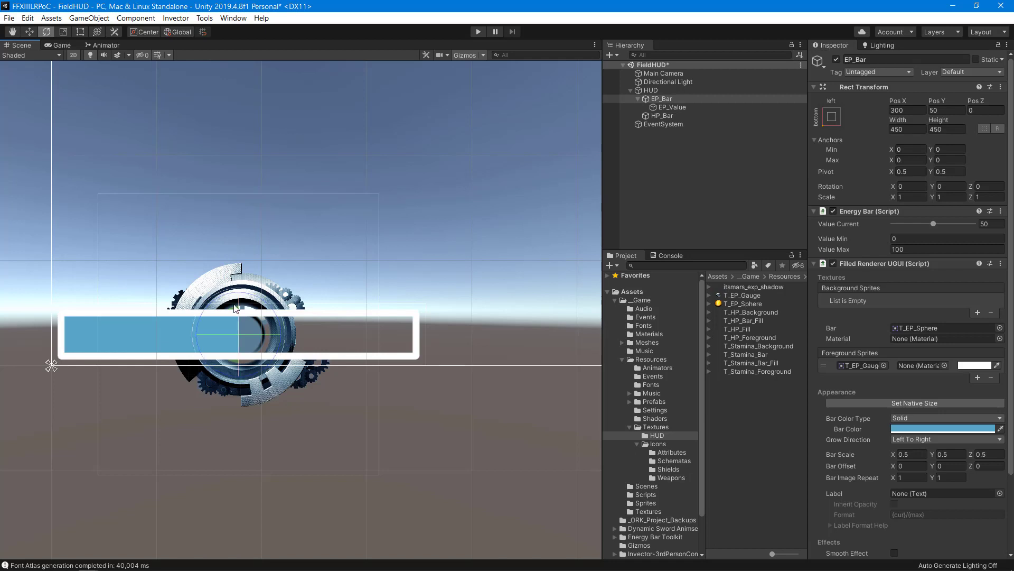
{"action": "key", "text": "w"}
{"action": "left_click_drag", "start_coordinate": [239, 301], "coordinate": [230, 172]}
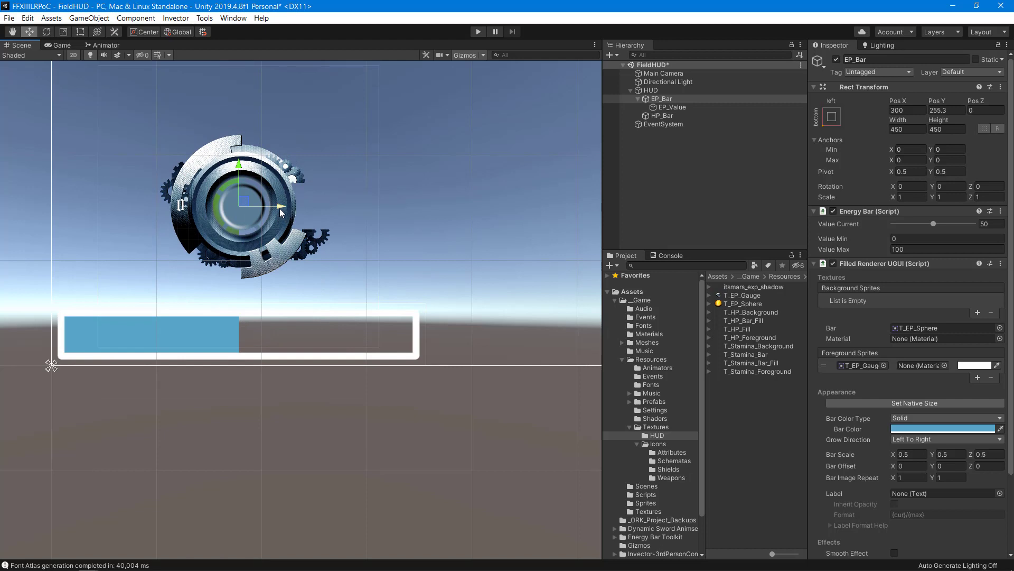
{"action": "left_click_drag", "start_coordinate": [280, 208], "coordinate": [246, 205]}
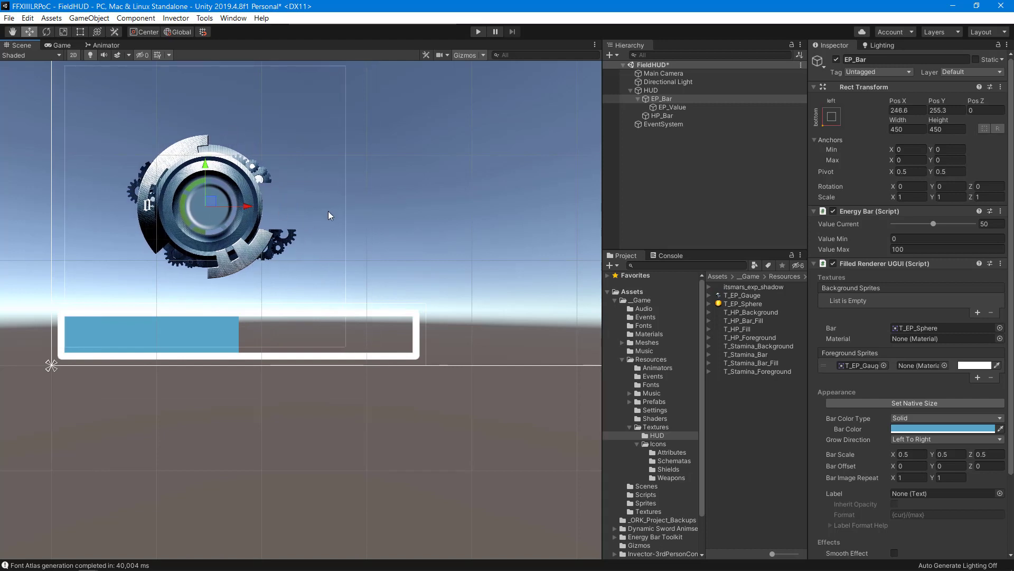
{"action": "scroll", "coordinate": [328, 211], "scroll_direction": "up", "scroll_amount": 3}
{"action": "scroll", "coordinate": [327, 212], "scroll_direction": "up", "scroll_amount": 2}
{"action": "middle_click_drag", "start_coordinate": [254, 246], "coordinate": [359, 264]}
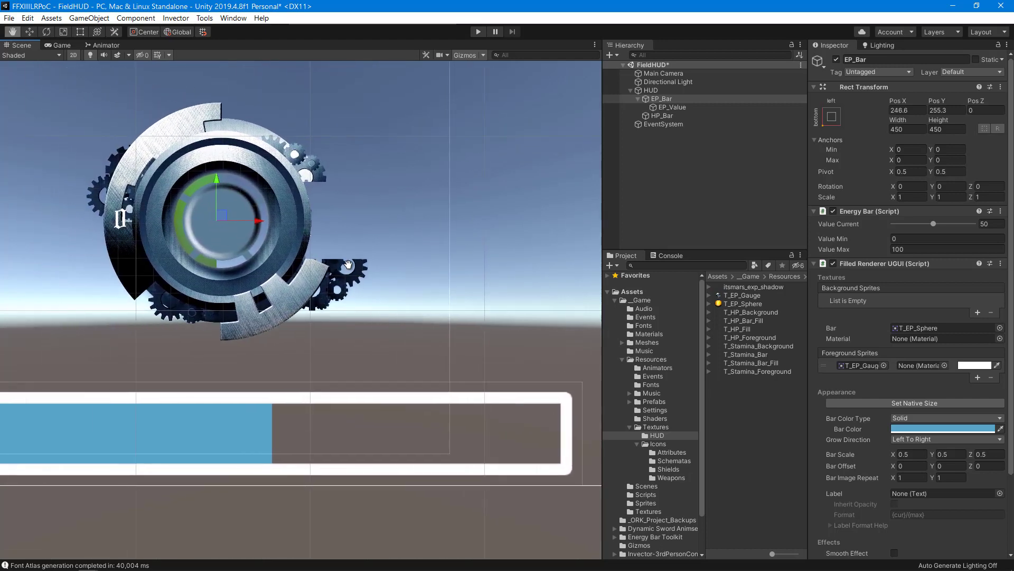
Make EP_Bar's bar colour pure white and raise its current value to 73
{"action": "left_click", "coordinate": [670, 100]}
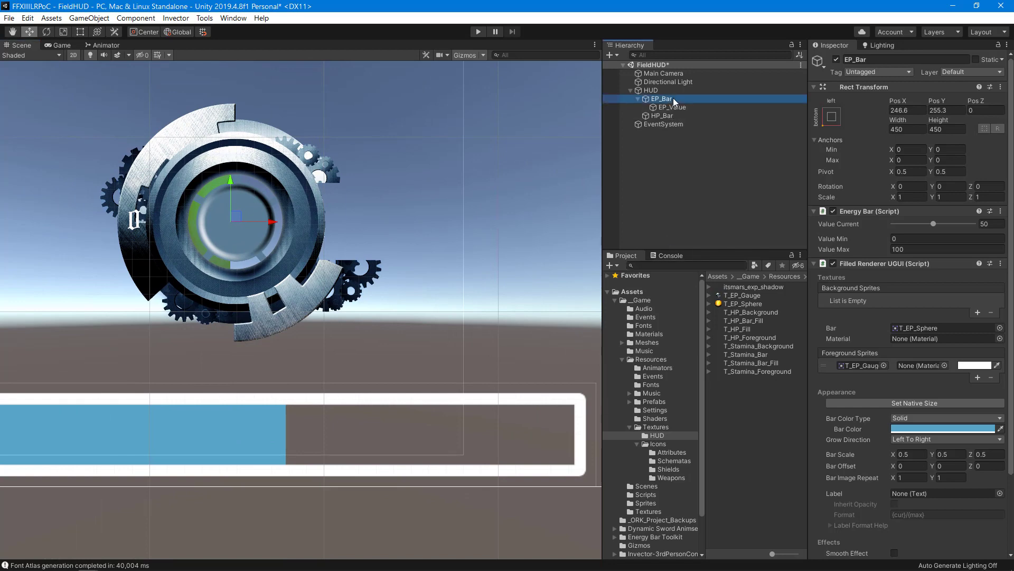
{"action": "left_click", "coordinate": [908, 427]}
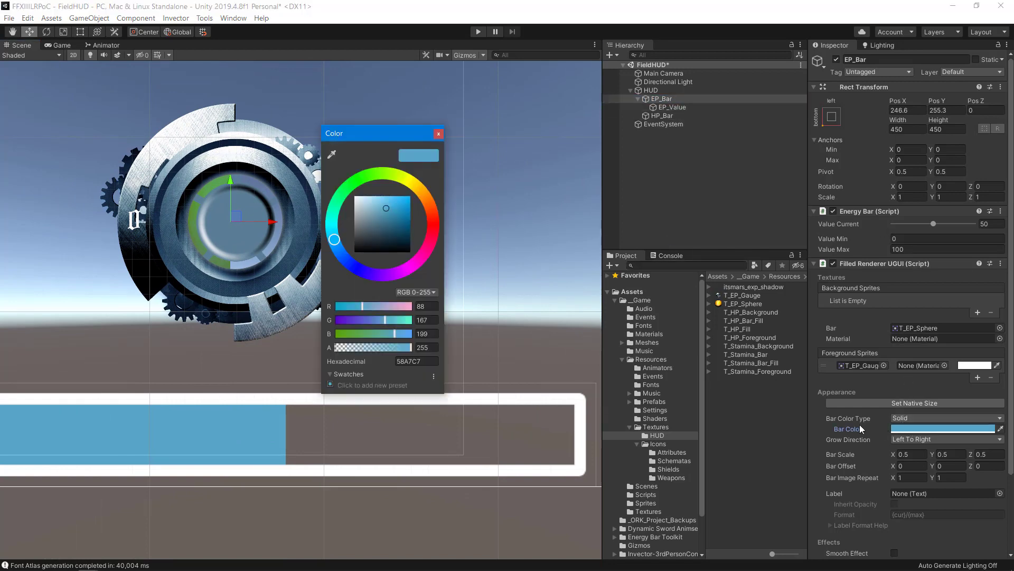
{"action": "left_click_drag", "start_coordinate": [377, 231], "coordinate": [344, 189]}
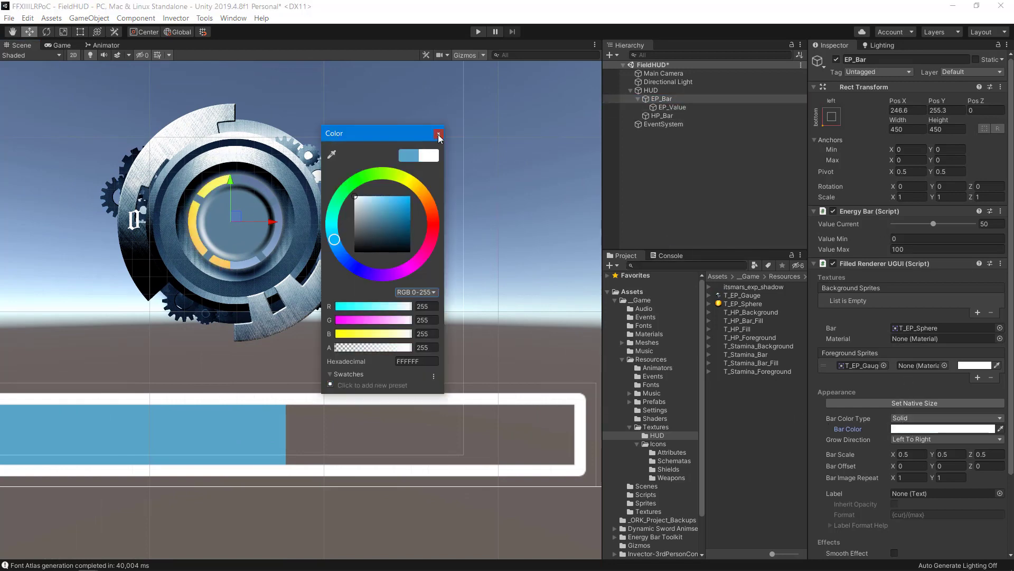
{"action": "left_click", "coordinate": [438, 135]}
{"action": "left_click", "coordinate": [940, 221]}
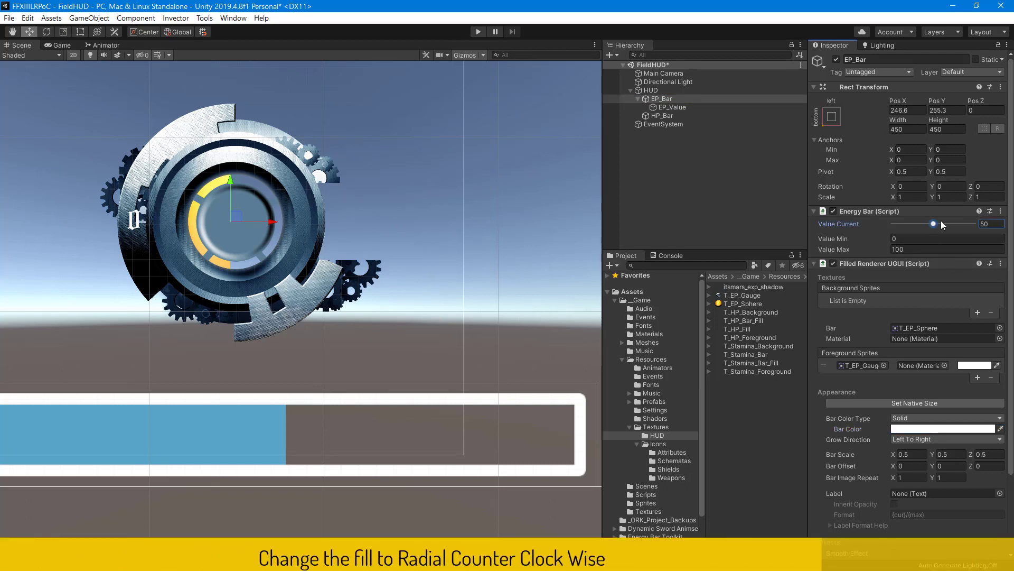
{"action": "left_click_drag", "start_coordinate": [940, 221], "coordinate": [952, 219]}
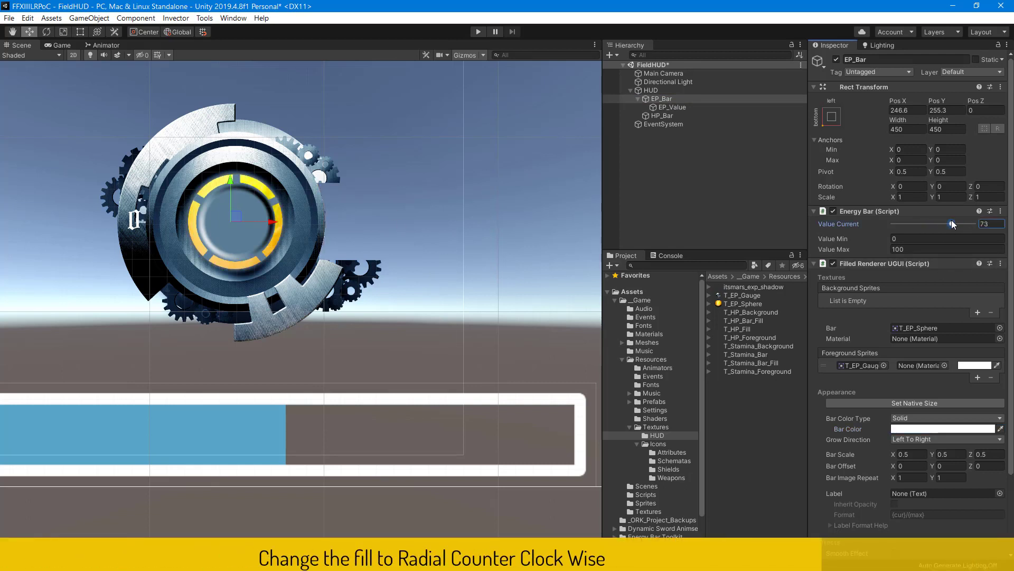
Set the grow direction to Radial CCW and preview the fill at value 100
{"action": "scroll", "coordinate": [947, 318], "scroll_direction": "down", "scroll_amount": 3}
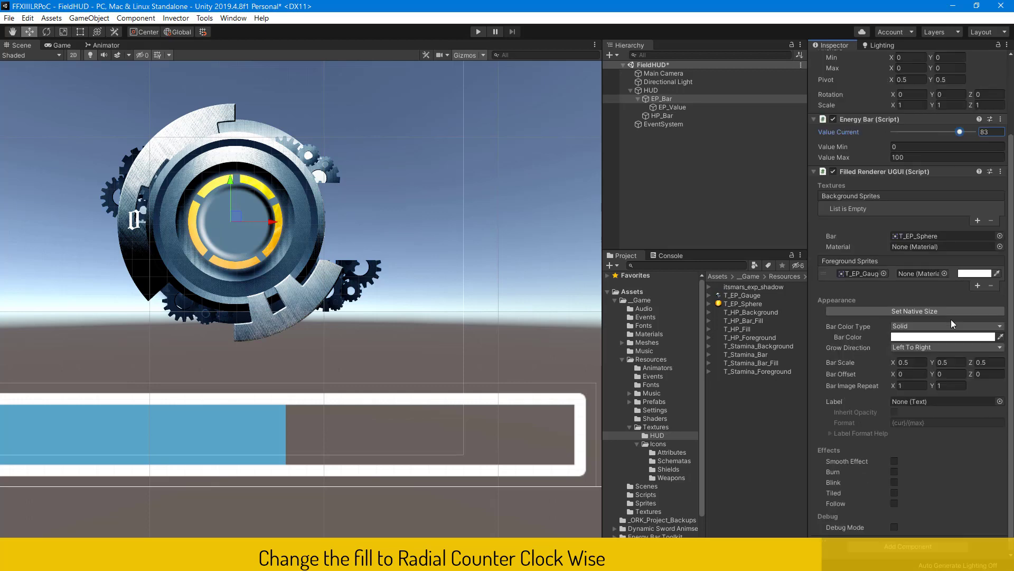
{"action": "left_click", "coordinate": [939, 348]}
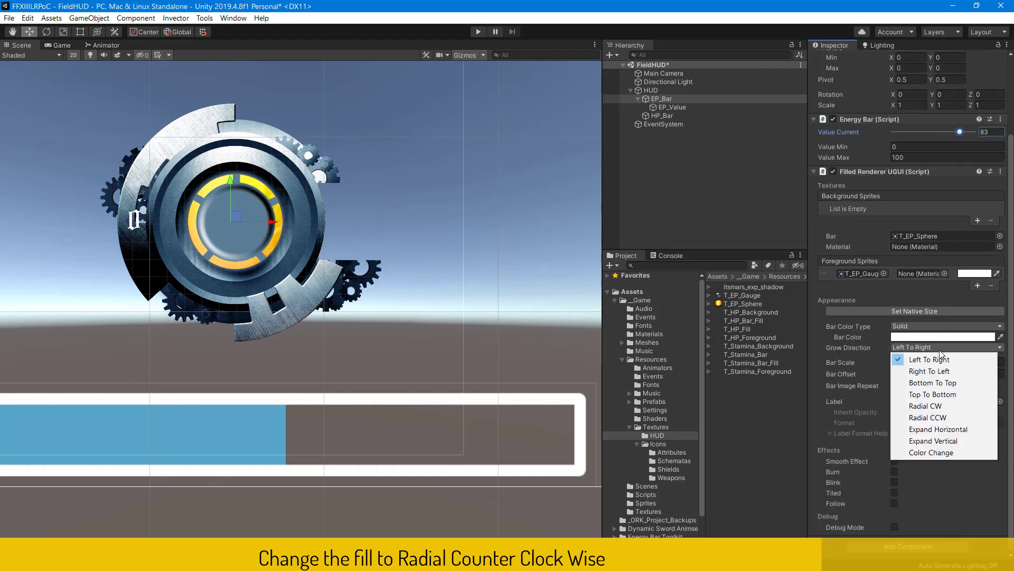
{"action": "left_click", "coordinate": [924, 419]}
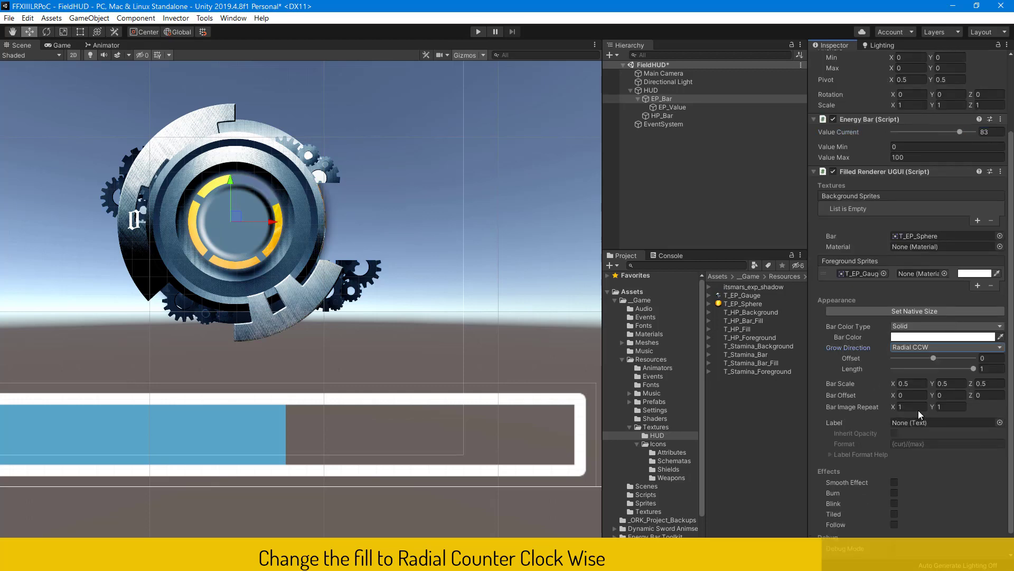
{"action": "mouse_move", "coordinate": [960, 132]}
{"action": "left_mouse_down"}
{"action": "mouse_move", "coordinate": [925, 132]}
{"action": "mouse_move", "coordinate": [987, 137]}
{"action": "left_mouse_up"}
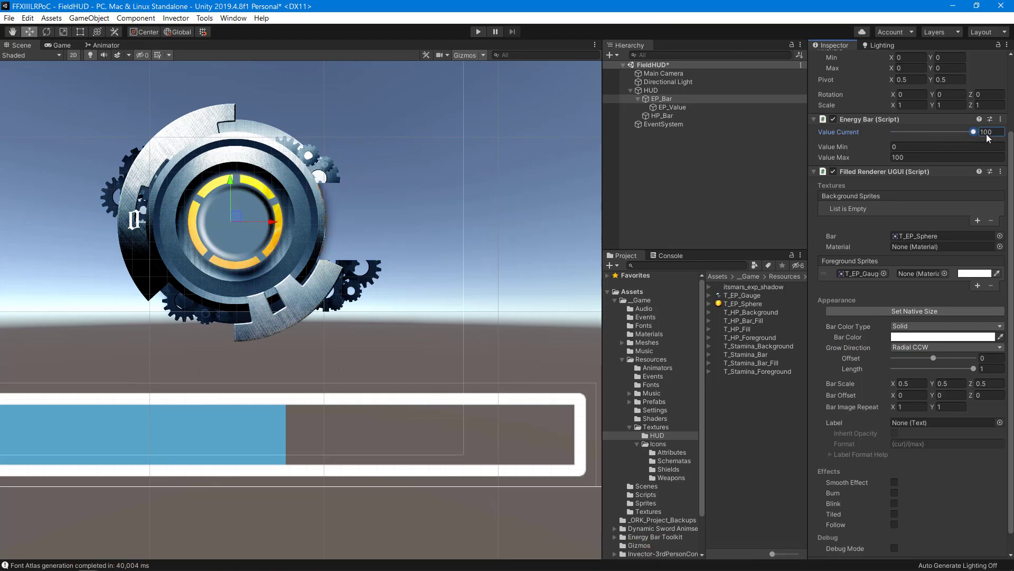
Centre EP_Value horizontally and vertically, with font size 72 and a dark 0.194 outline
{"action": "left_click", "coordinate": [680, 107]}
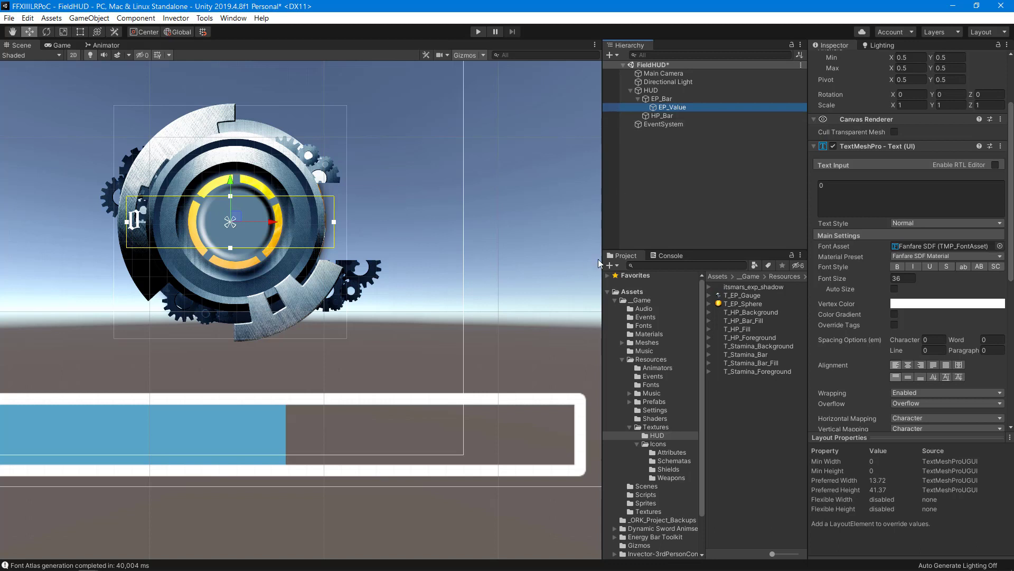
{"action": "left_click", "coordinate": [906, 364]}
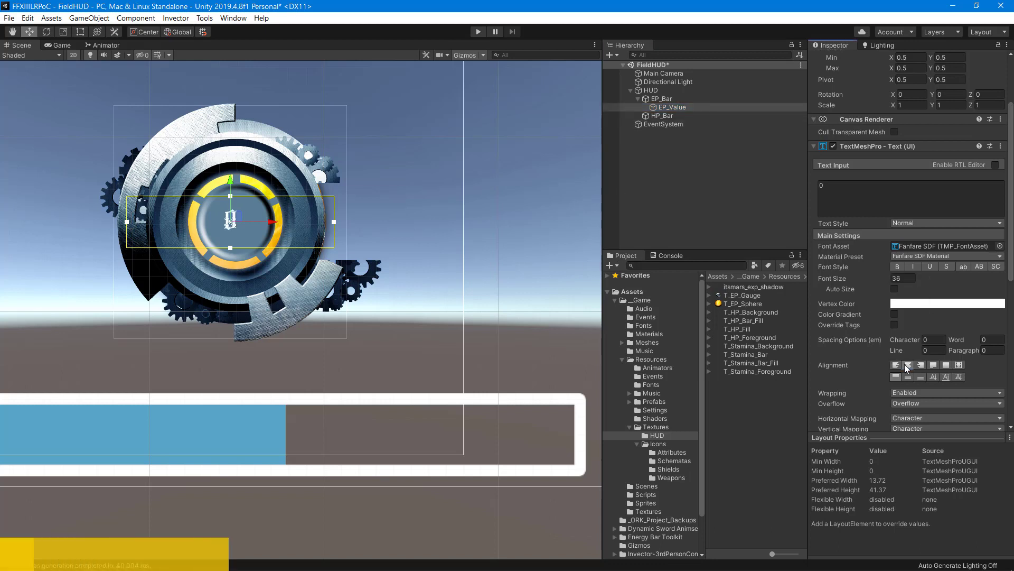
{"action": "left_click", "coordinate": [905, 378]}
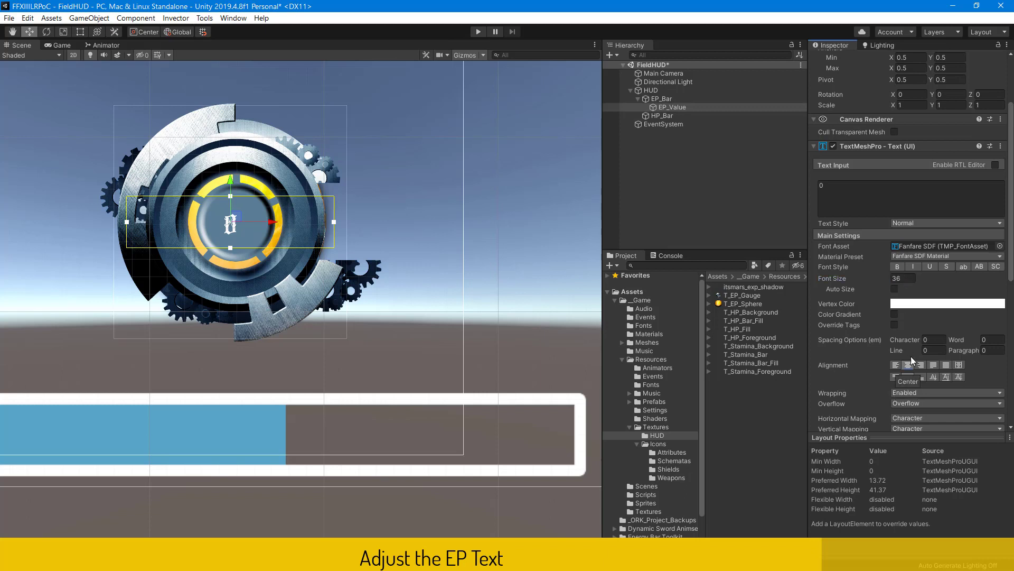
{"action": "type", "text": "7"}
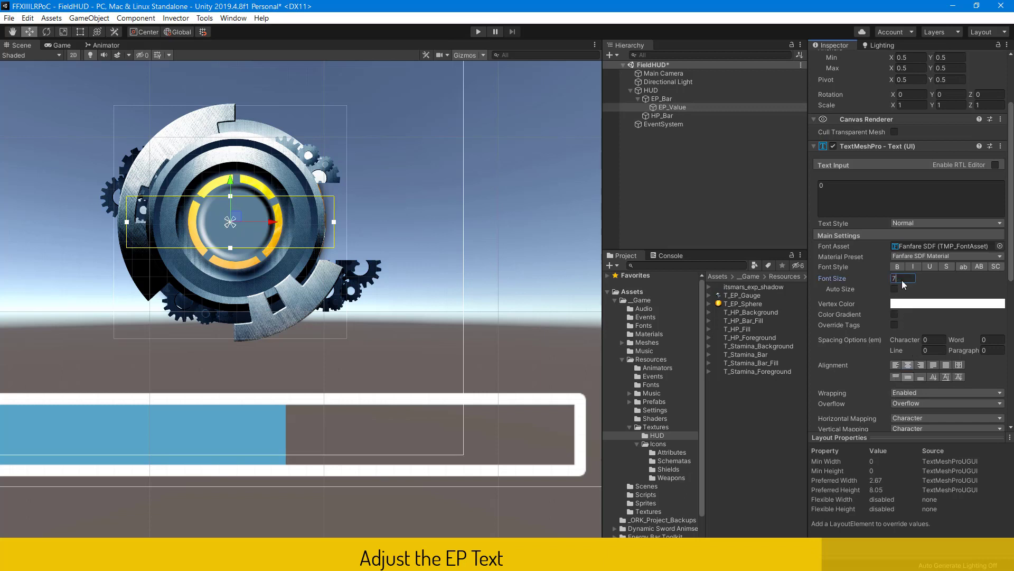
{"action": "type", "text": "2"}
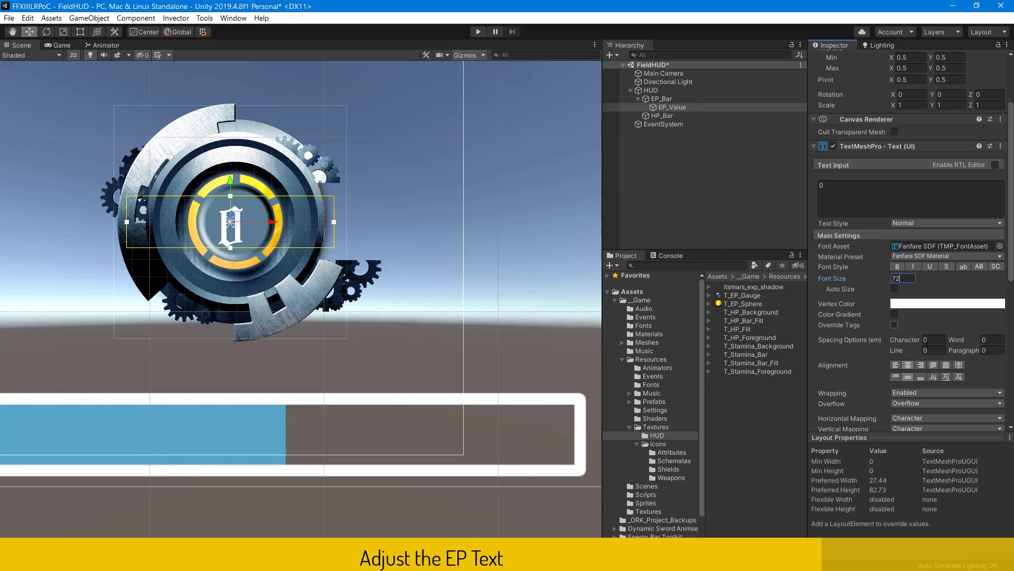
{"action": "left_click_drag", "start_coordinate": [898, 440], "coordinate": [893, 499]}
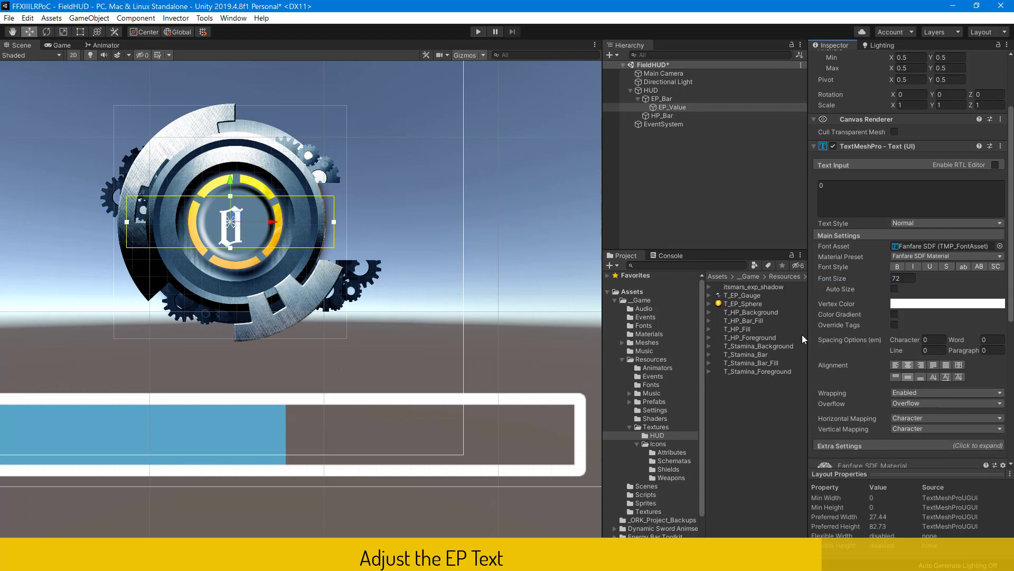
{"action": "scroll", "coordinate": [862, 291], "scroll_direction": "down", "scroll_amount": 5}
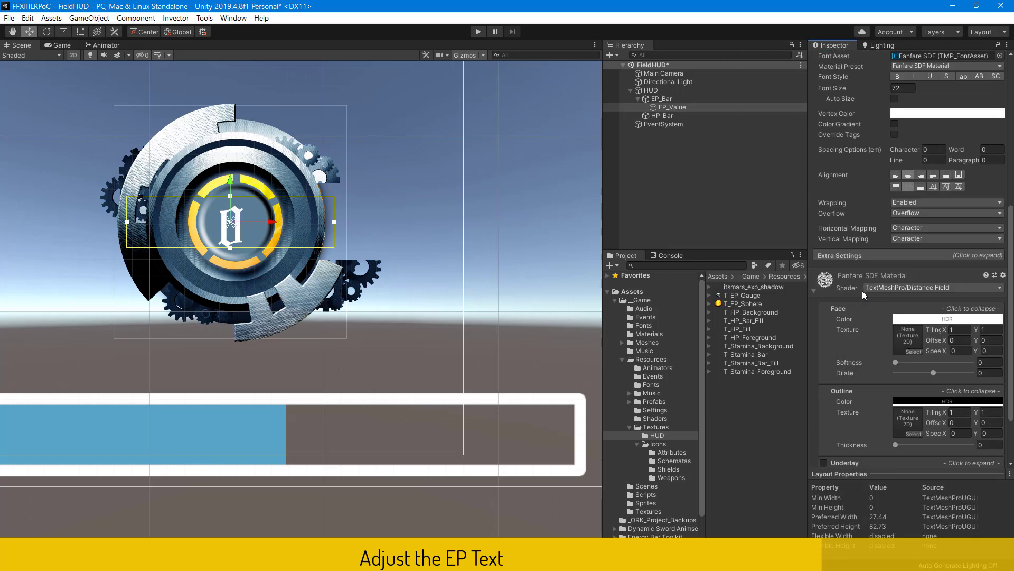
{"action": "scroll", "coordinate": [862, 291], "scroll_direction": "down", "scroll_amount": 2}
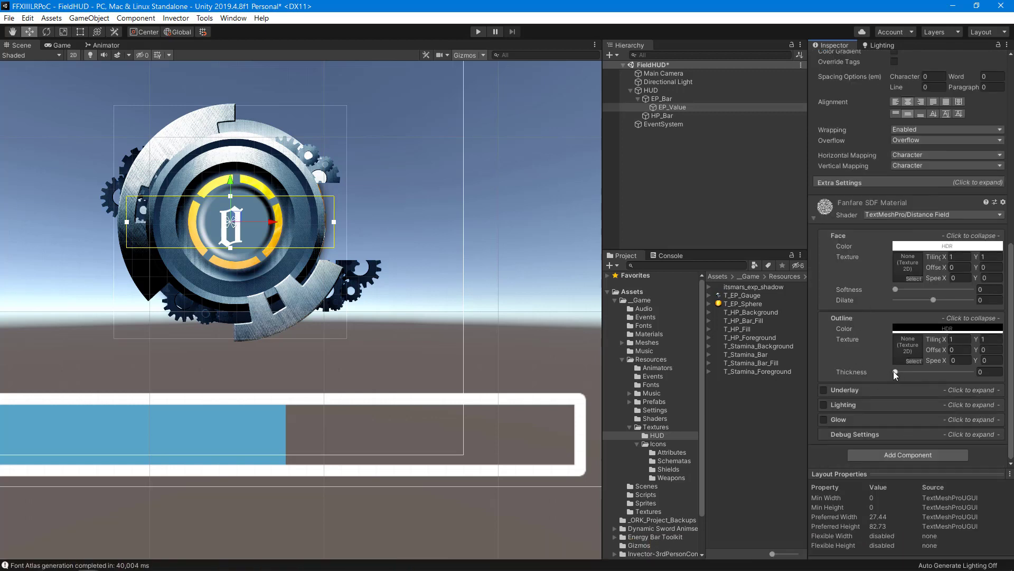
{"action": "left_click_drag", "start_coordinate": [896, 371], "coordinate": [911, 372]}
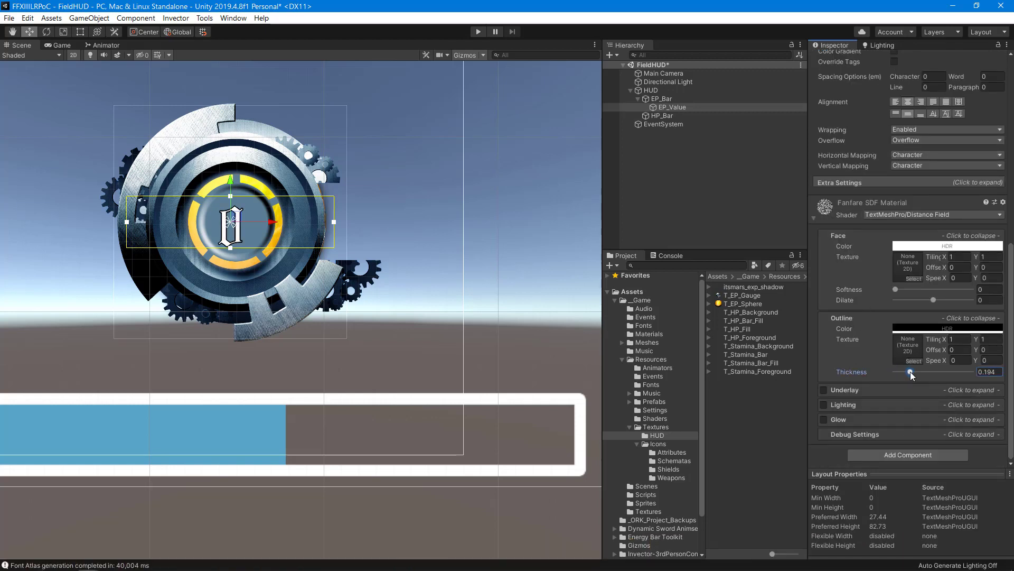
Nudge the EP_Value text slightly up and right to 4.9, 3.1 inside the gauge
{"action": "left_click", "coordinate": [256, 203]}
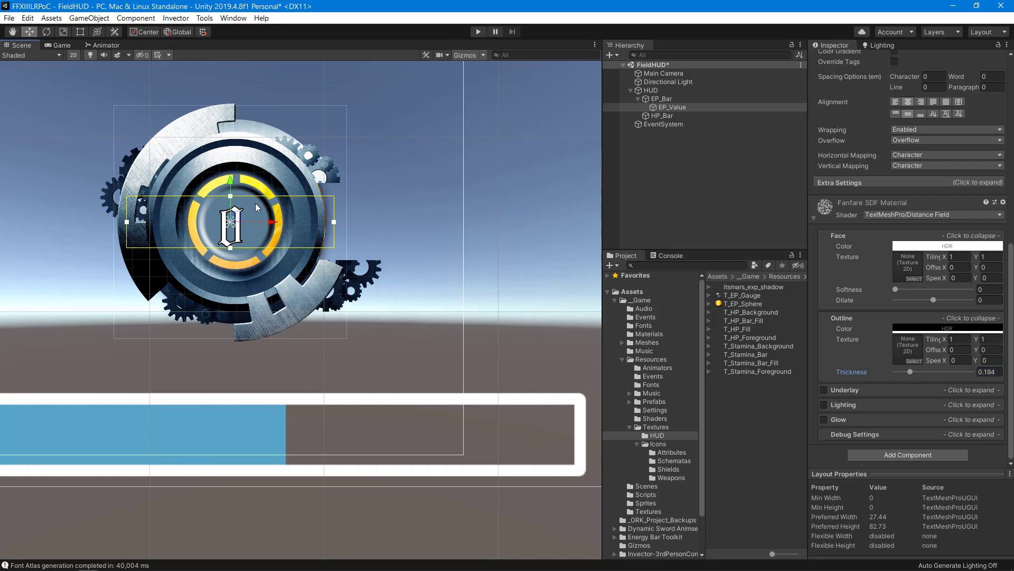
{"action": "left_click", "coordinate": [231, 220]}
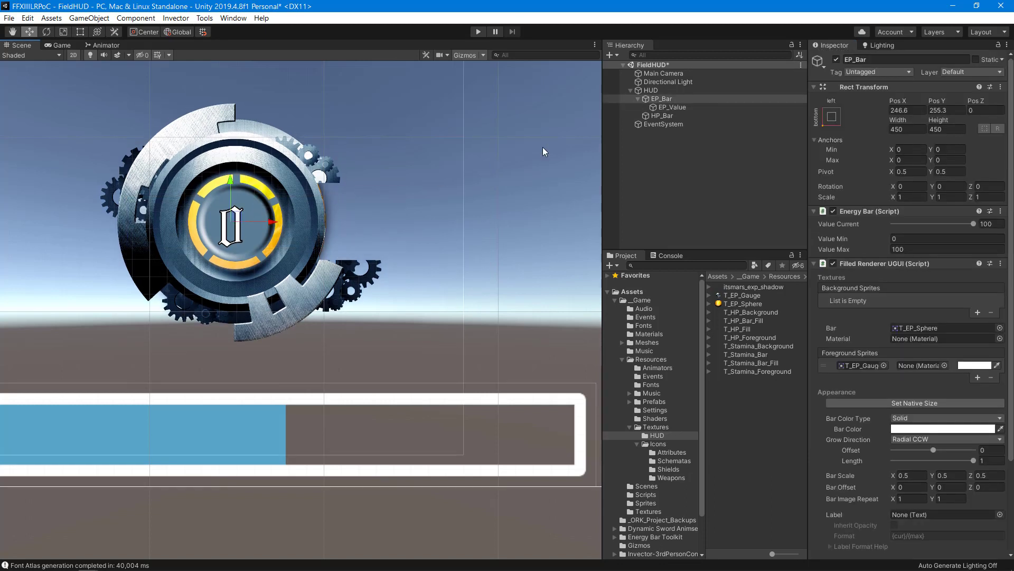
{"action": "left_click", "coordinate": [674, 107]}
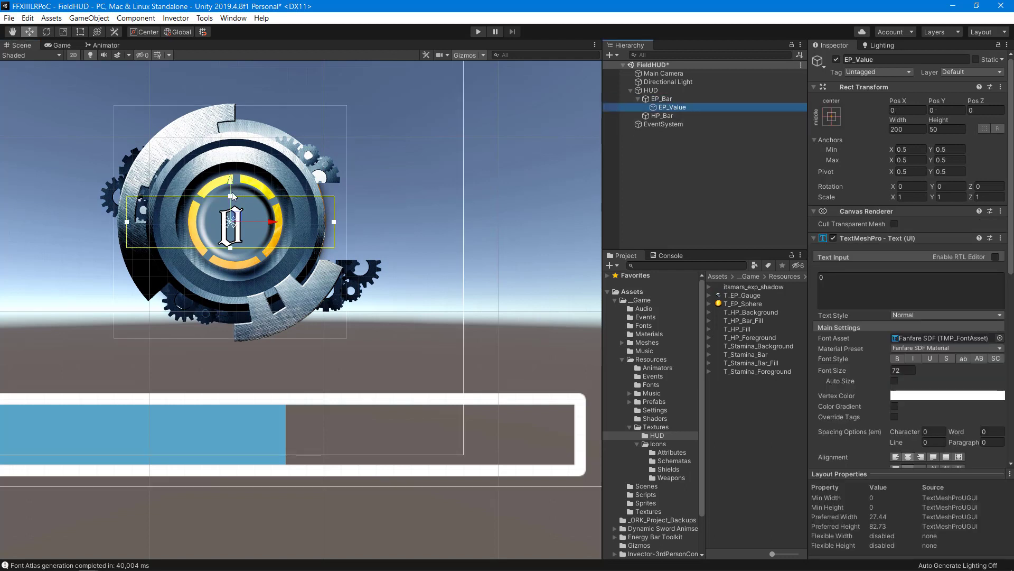
{"action": "left_click_drag", "start_coordinate": [231, 179], "coordinate": [230, 175]}
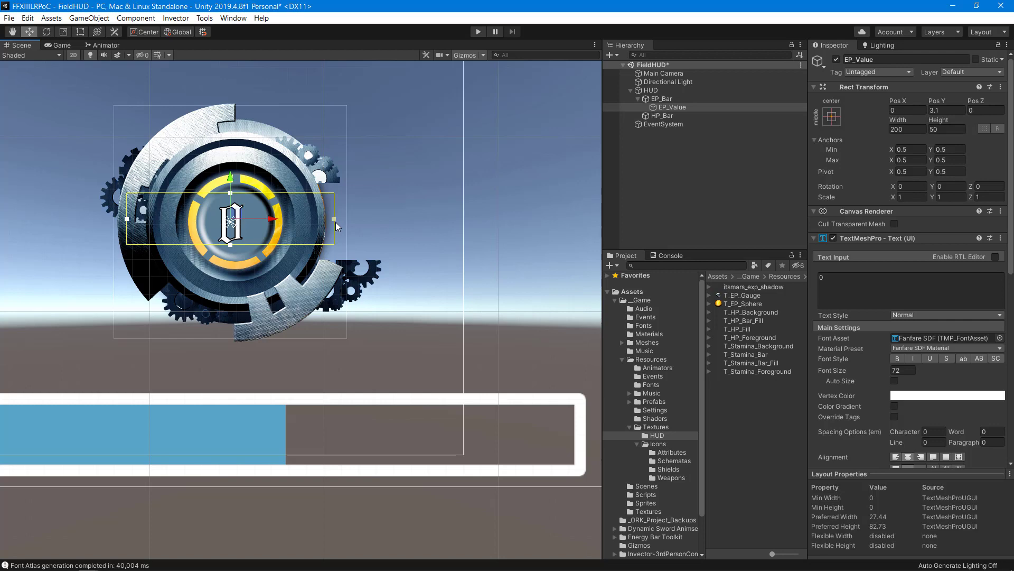
{"action": "left_click", "coordinate": [669, 115]}
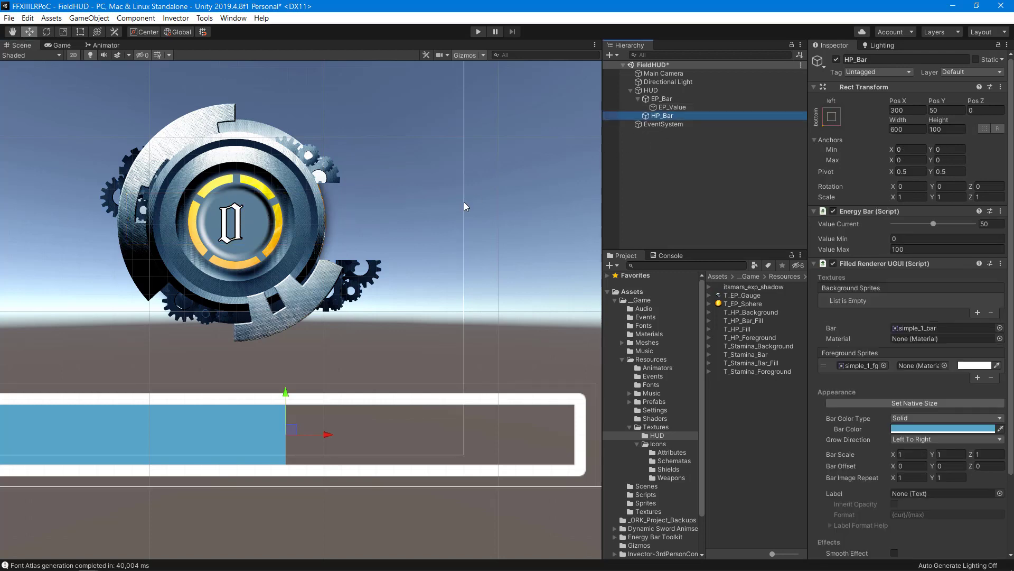
{"action": "key", "text": "f"}
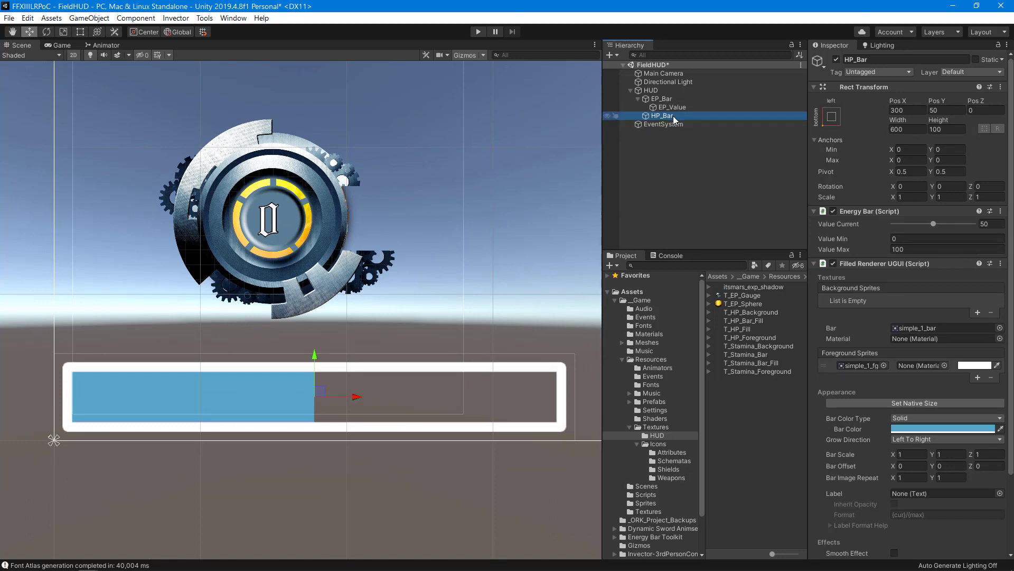
{"action": "left_click", "coordinate": [675, 108]}
{"action": "left_click_drag", "start_coordinate": [312, 217], "coordinate": [316, 216]}
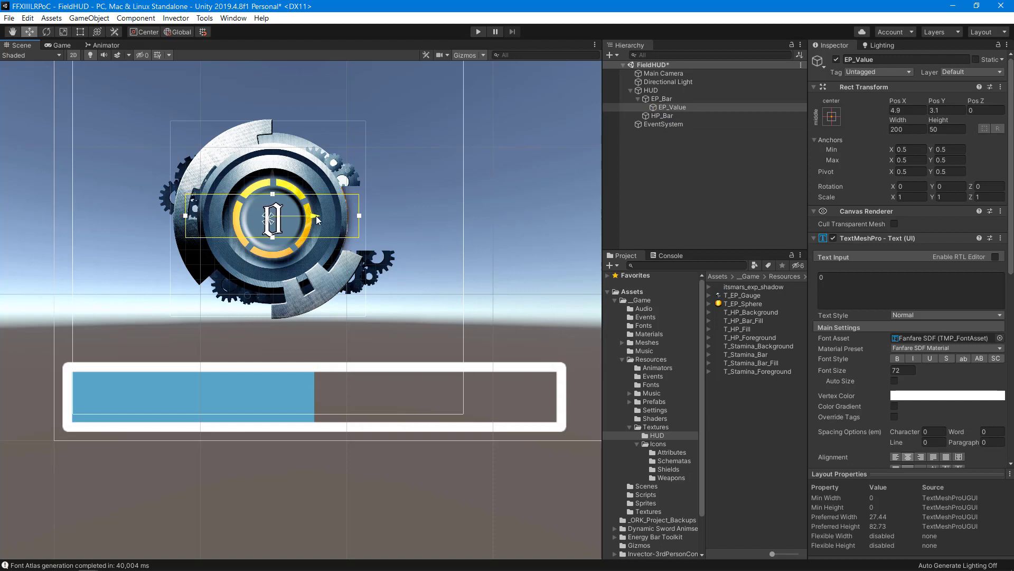
{"action": "left_click", "coordinate": [666, 116]}
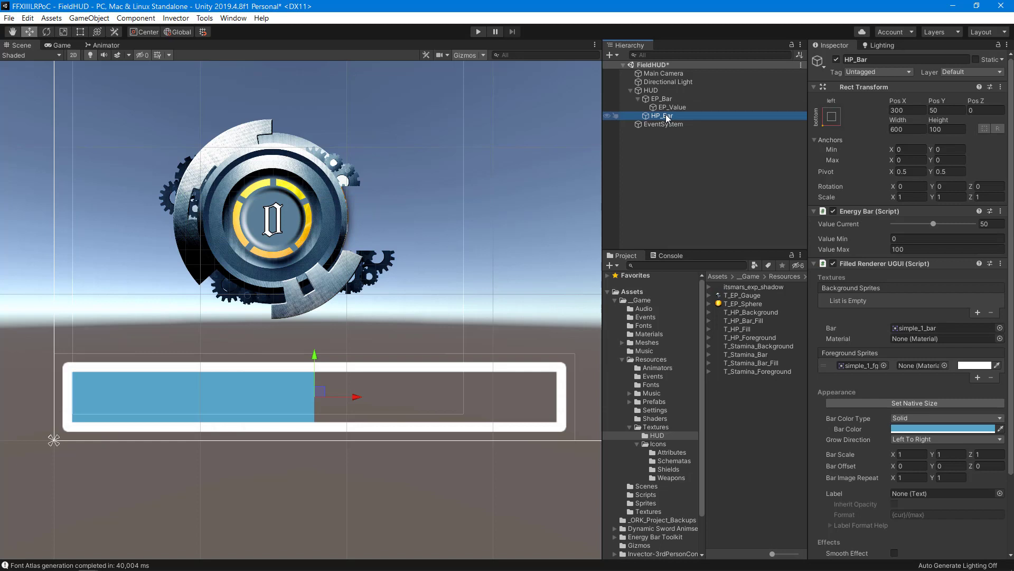
Move HP_Bar beside the gauge, set its height to 32, and settle it at 621.3, 231
{"action": "left_click", "coordinate": [666, 118]}
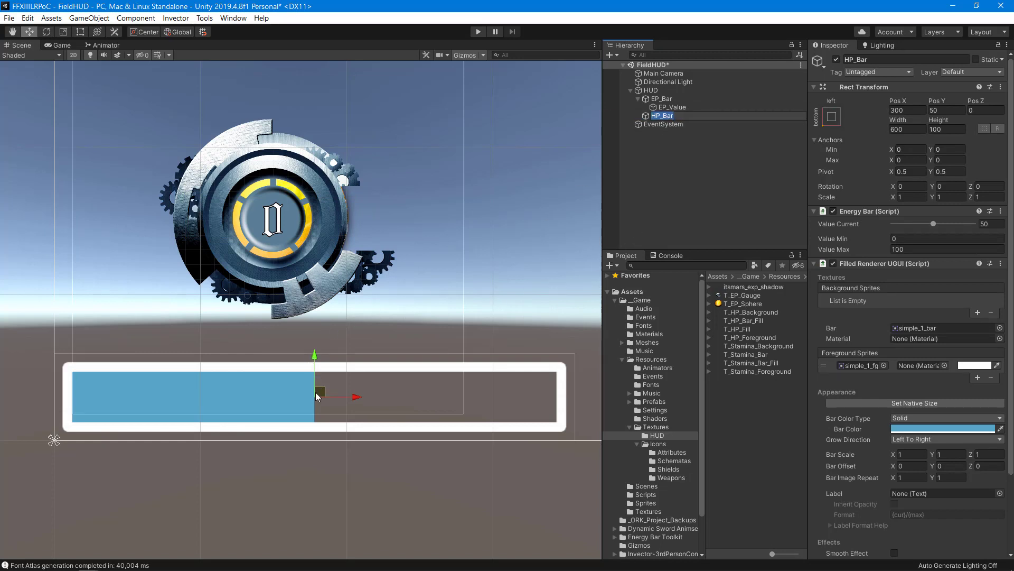
{"action": "mouse_move", "coordinate": [320, 391]}
{"action": "left_mouse_down"}
{"action": "mouse_move", "coordinate": [456, 236]}
{"action": "mouse_move", "coordinate": [599, 220]}
{"action": "left_mouse_up"}
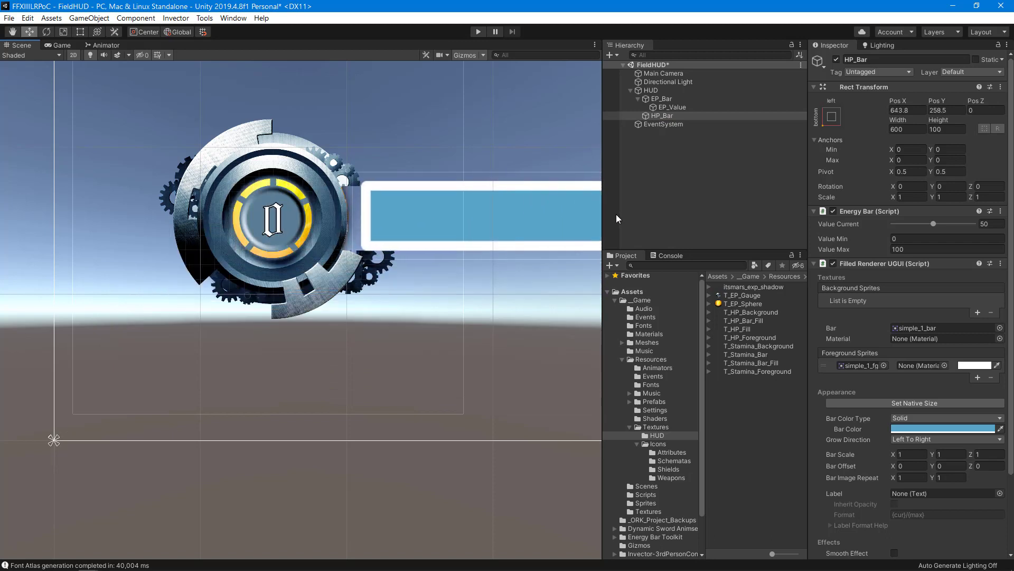
{"action": "scroll", "coordinate": [484, 277], "scroll_direction": "down", "scroll_amount": 3}
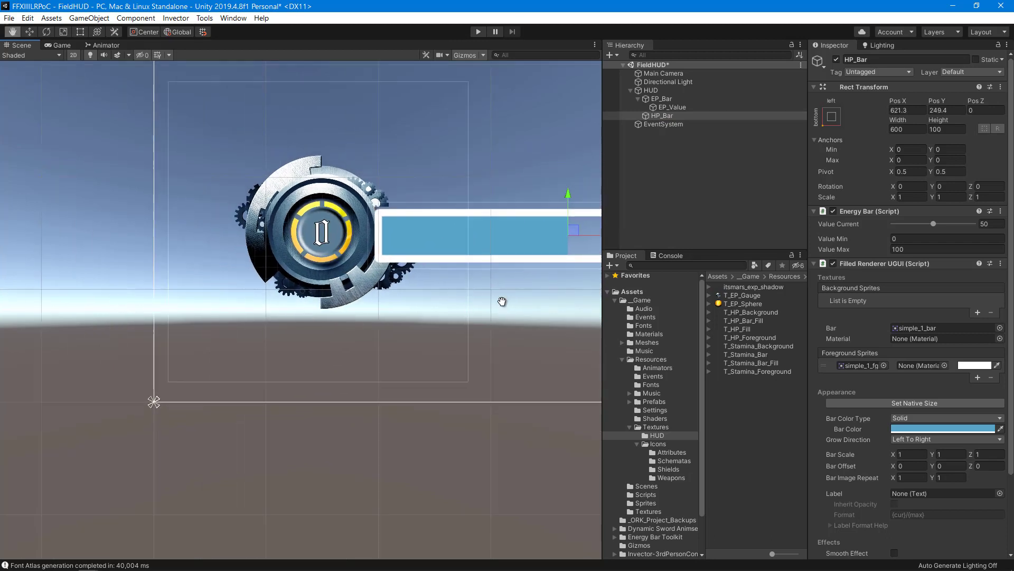
{"action": "scroll", "coordinate": [386, 352], "scroll_direction": "down", "scroll_amount": 2}
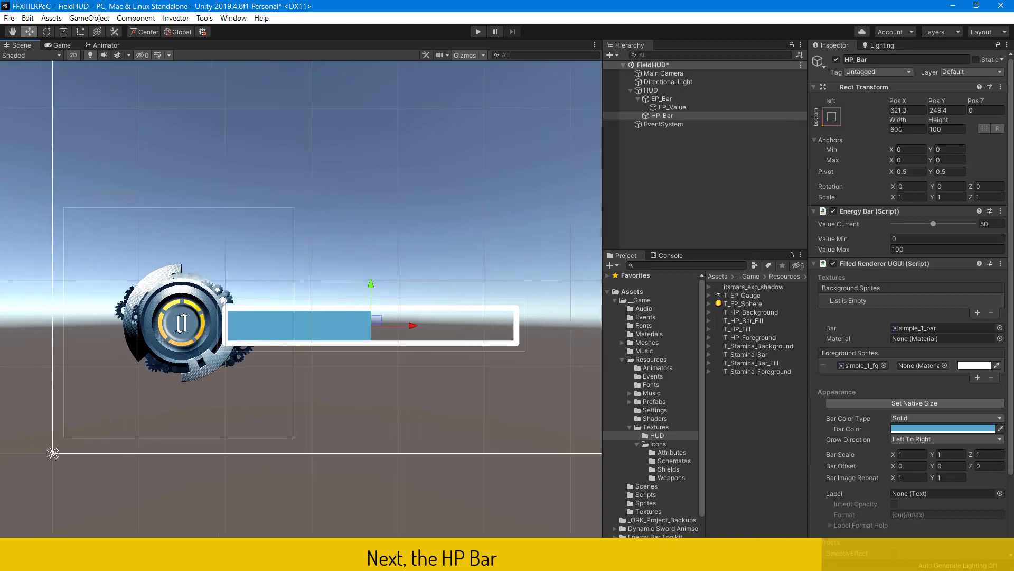
{"action": "left_click", "coordinate": [948, 130]}
{"action": "type", "text": "32"}
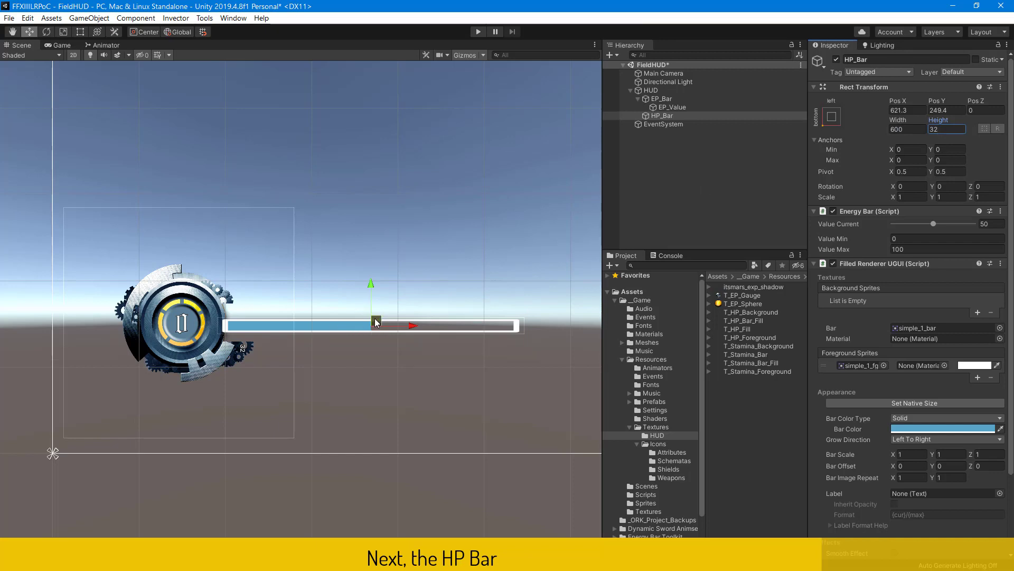
{"action": "left_click_drag", "start_coordinate": [375, 322], "coordinate": [376, 328]}
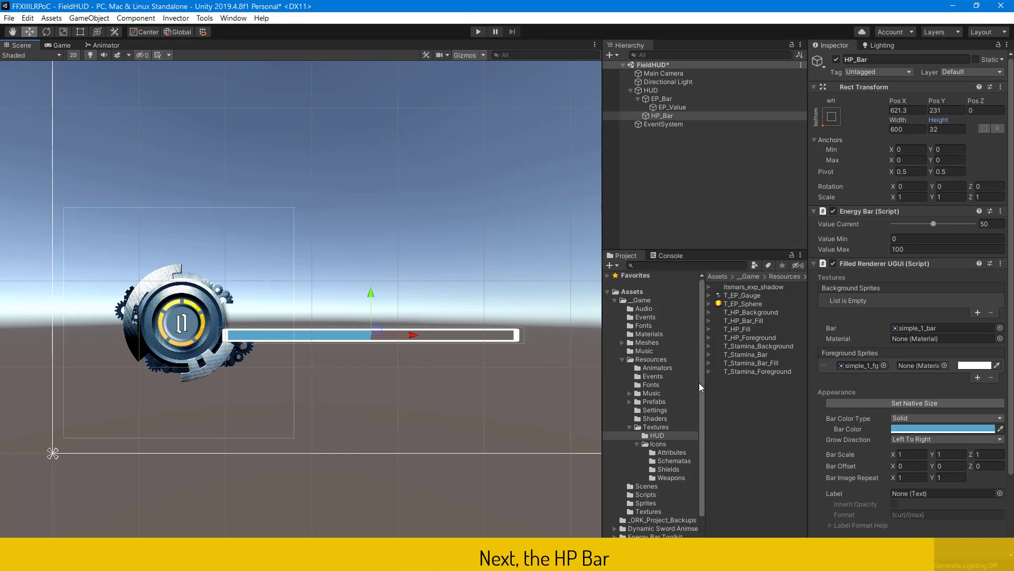
Set HP_Bar's bar colour to white
{"action": "left_click", "coordinate": [921, 429]}
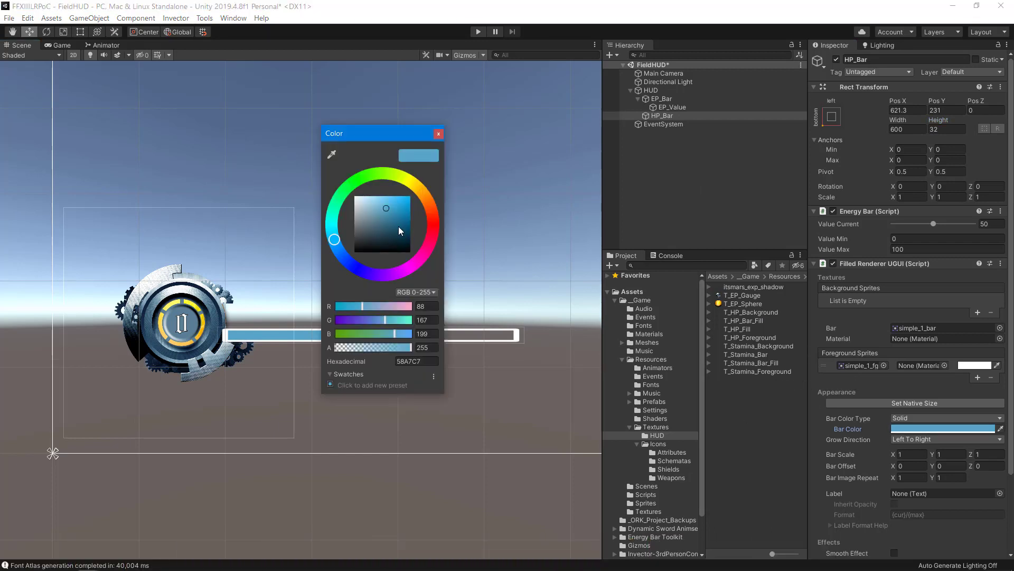
{"action": "left_click_drag", "start_coordinate": [398, 226], "coordinate": [349, 191]}
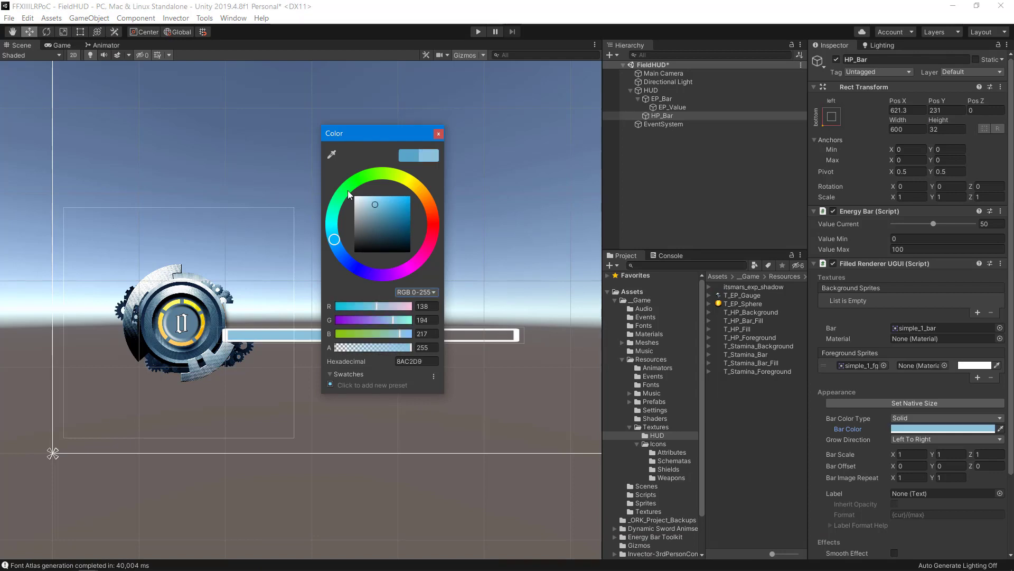
{"action": "left_click", "coordinate": [439, 133]}
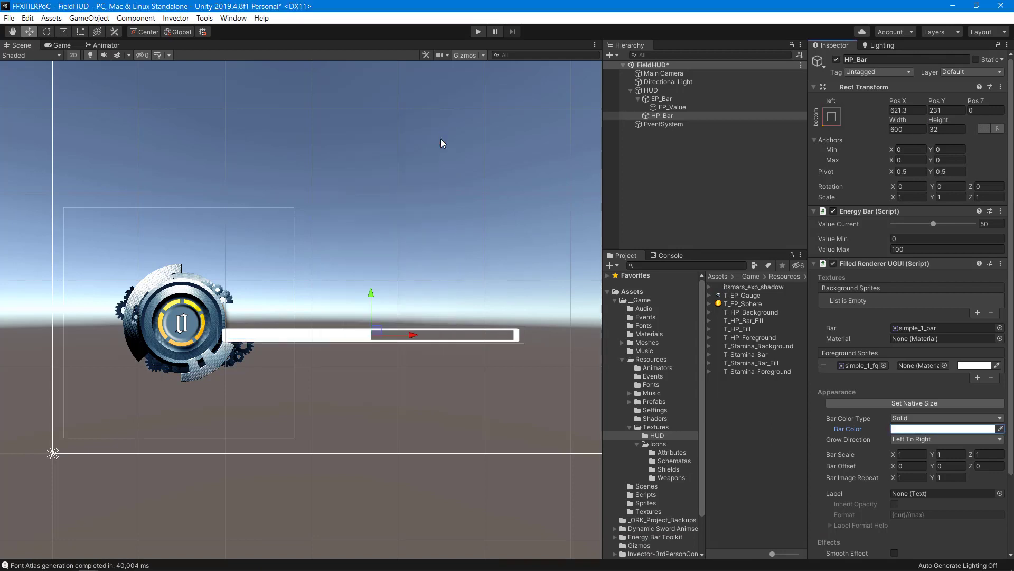
{"action": "left_click", "coordinate": [793, 416]}
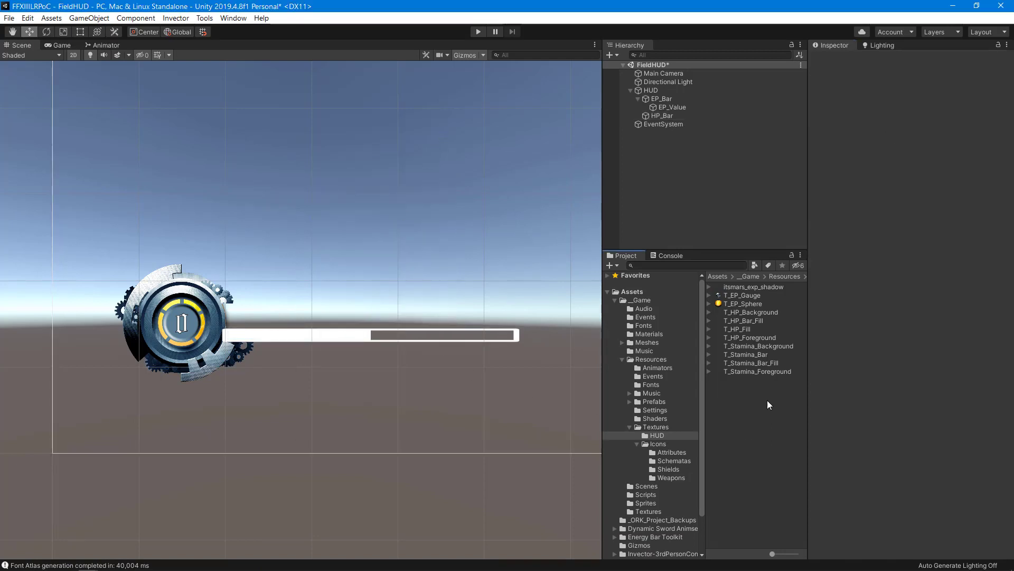
{"action": "left_click", "coordinate": [667, 108]}
{"action": "left_click", "coordinate": [664, 117]}
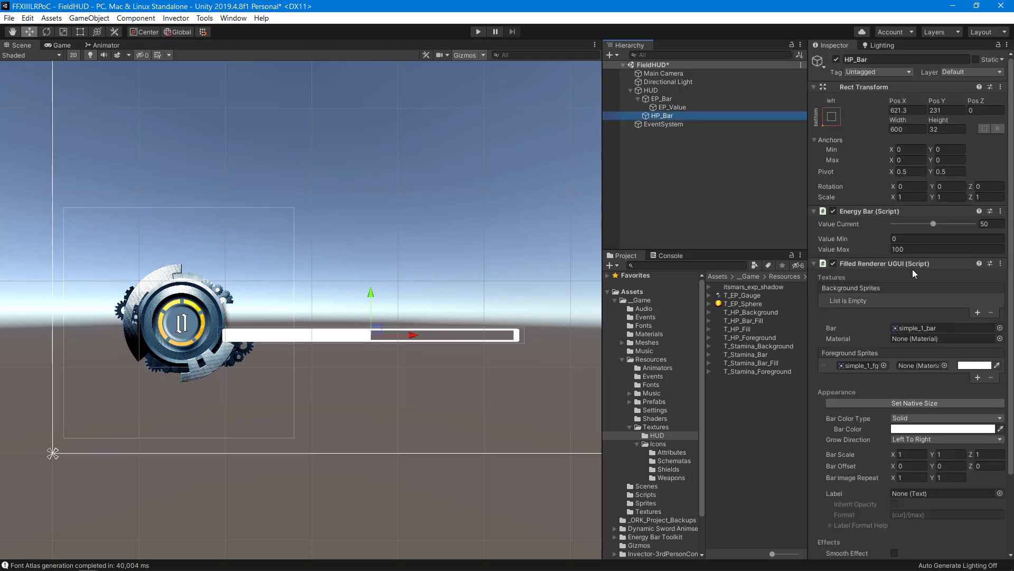
Assign T_HP_Fill as bar, T_HP_Foreground as foreground, and add T_HP_Background as background sprite
{"action": "left_click_drag", "start_coordinate": [740, 326], "coordinate": [919, 331]}
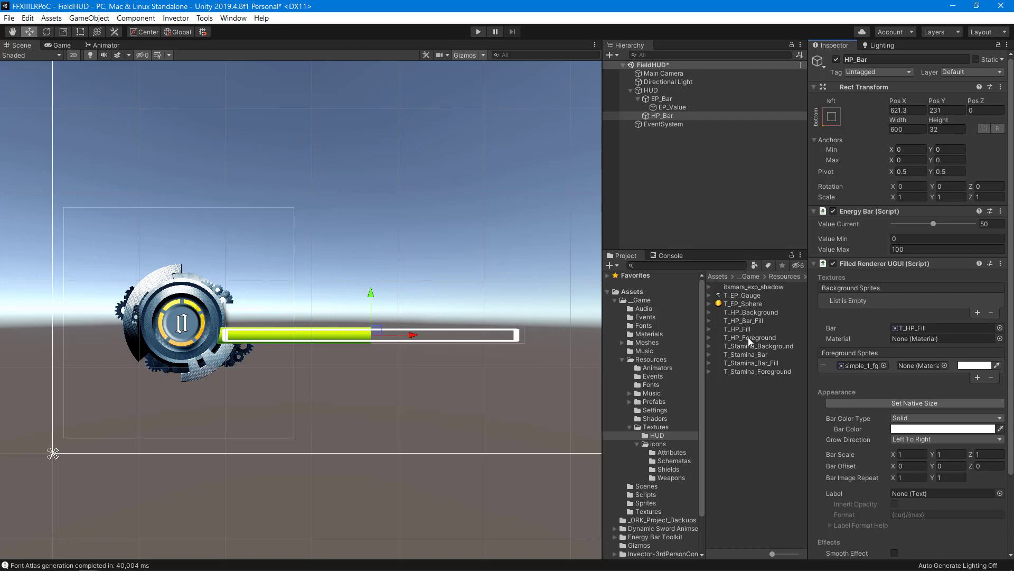
{"action": "left_click_drag", "start_coordinate": [750, 341], "coordinate": [846, 365]}
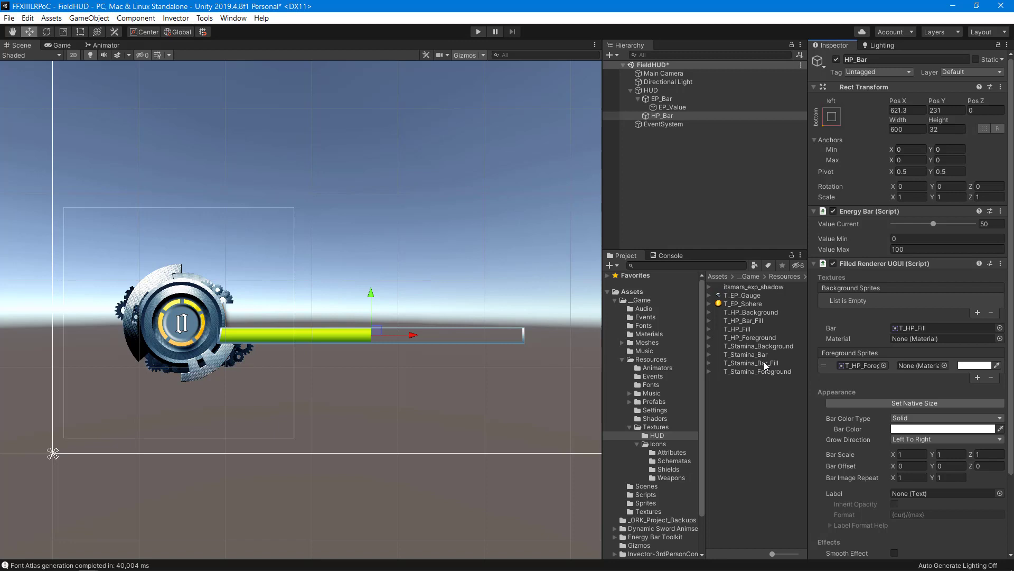
{"action": "left_click", "coordinate": [978, 312]}
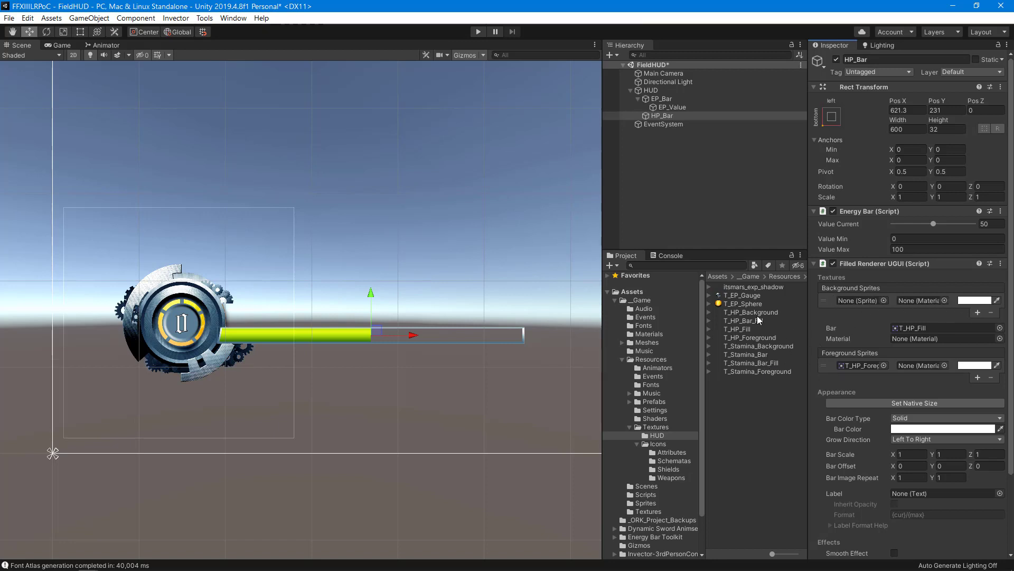
{"action": "left_click_drag", "start_coordinate": [759, 312], "coordinate": [848, 299]}
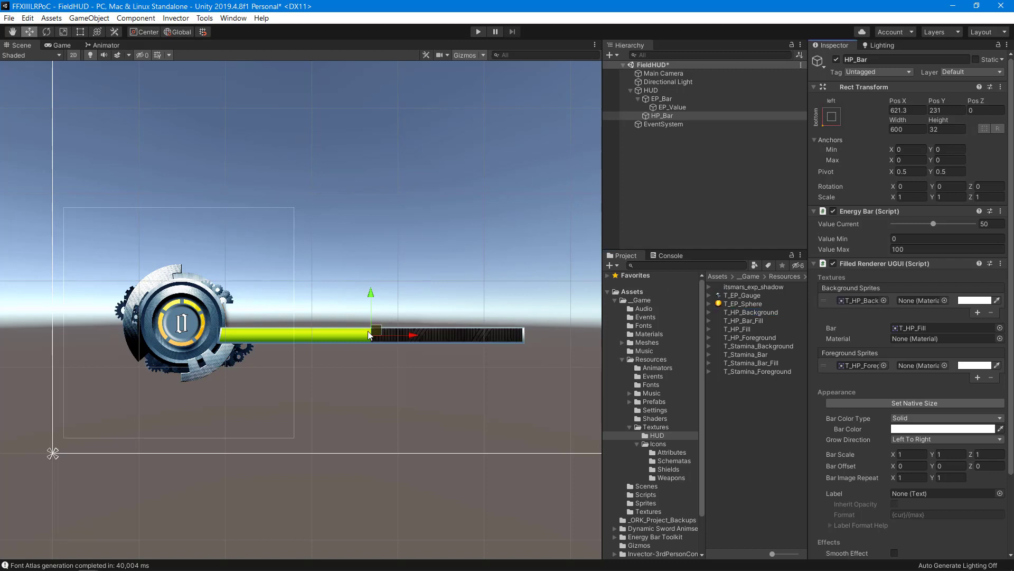
Nudge HP_Bar slightly right to 633.5, 234.9 against the EP gauge
{"action": "left_click_drag", "start_coordinate": [368, 331], "coordinate": [377, 328]}
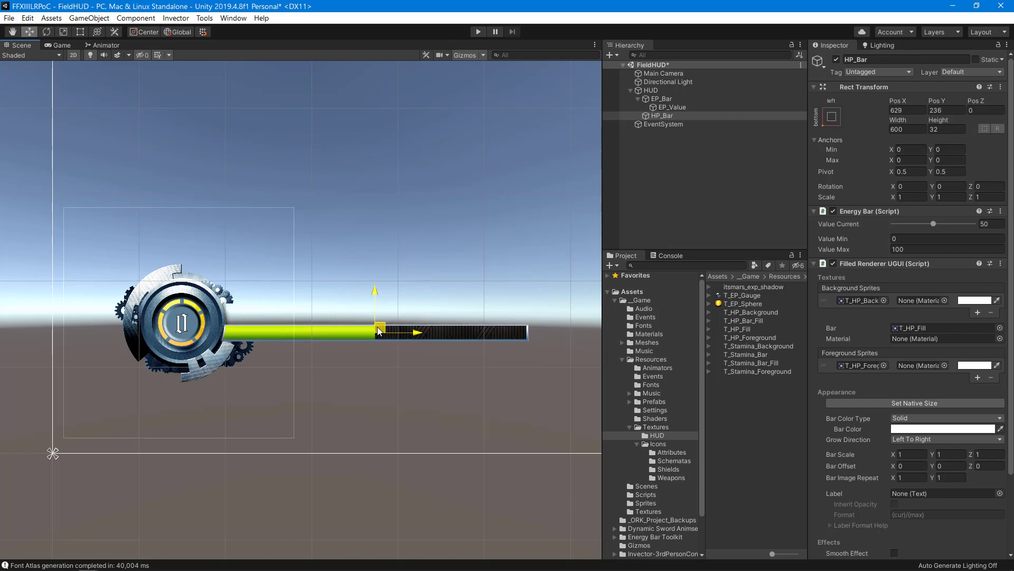
{"action": "left_click_drag", "start_coordinate": [377, 326], "coordinate": [379, 326]}
{"action": "scroll", "coordinate": [383, 291], "scroll_direction": "up", "scroll_amount": 3}
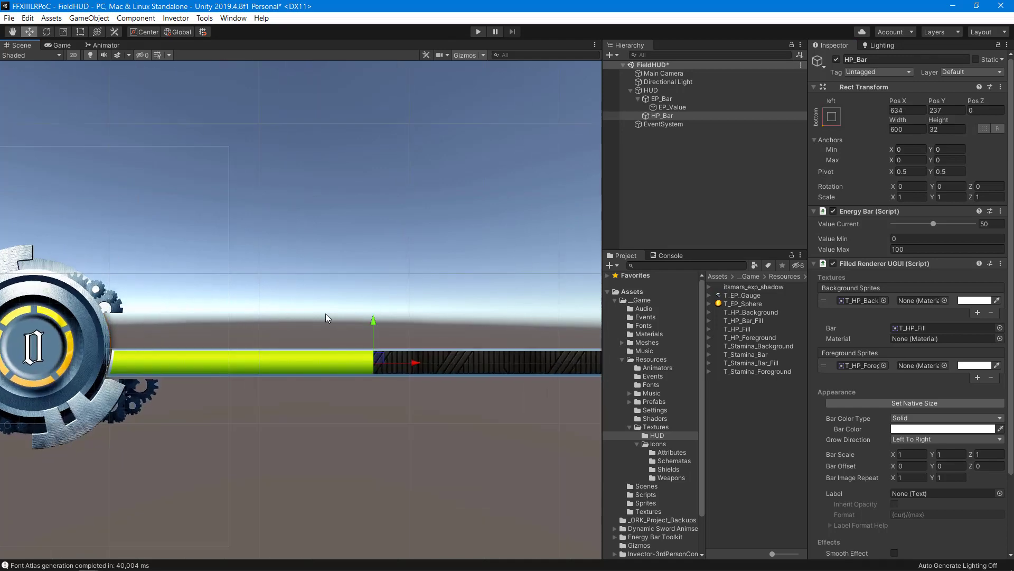
{"action": "scroll", "coordinate": [326, 317], "scroll_direction": "down", "scroll_amount": 3}
{"action": "middle_click_drag", "start_coordinate": [422, 264], "coordinate": [484, 252]}
{"action": "scroll", "coordinate": [484, 253], "scroll_direction": "up", "scroll_amount": 2}
{"action": "scroll", "coordinate": [424, 308], "scroll_direction": "up", "scroll_amount": 3}
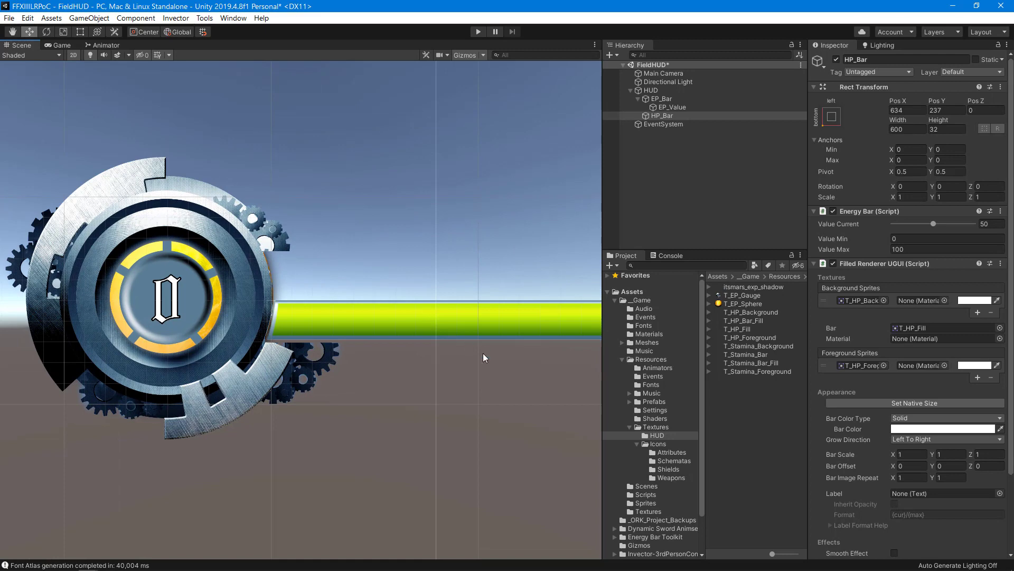
{"action": "scroll", "coordinate": [483, 352], "scroll_direction": "down", "scroll_amount": 2}
{"action": "middle_click_drag", "start_coordinate": [483, 356], "coordinate": [451, 343]}
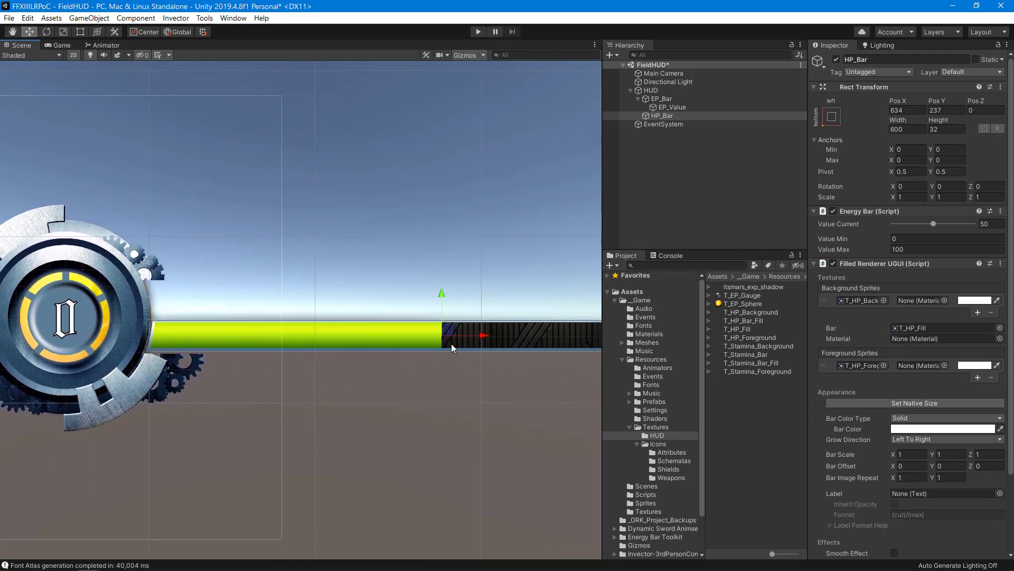
{"action": "left_click_drag", "start_coordinate": [447, 335], "coordinate": [447, 336]}
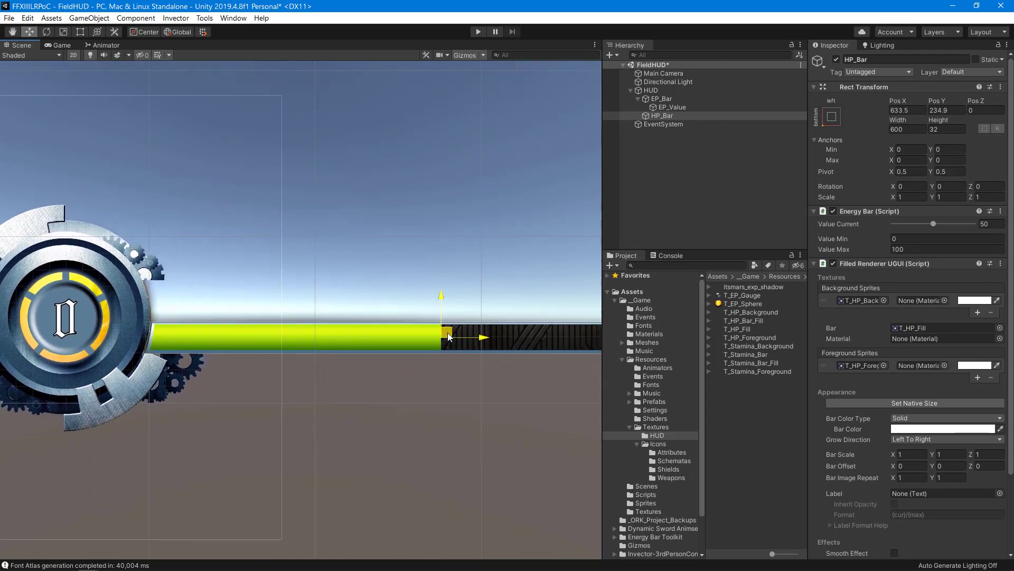
{"action": "scroll", "coordinate": [426, 381], "scroll_direction": "down", "scroll_amount": 3}
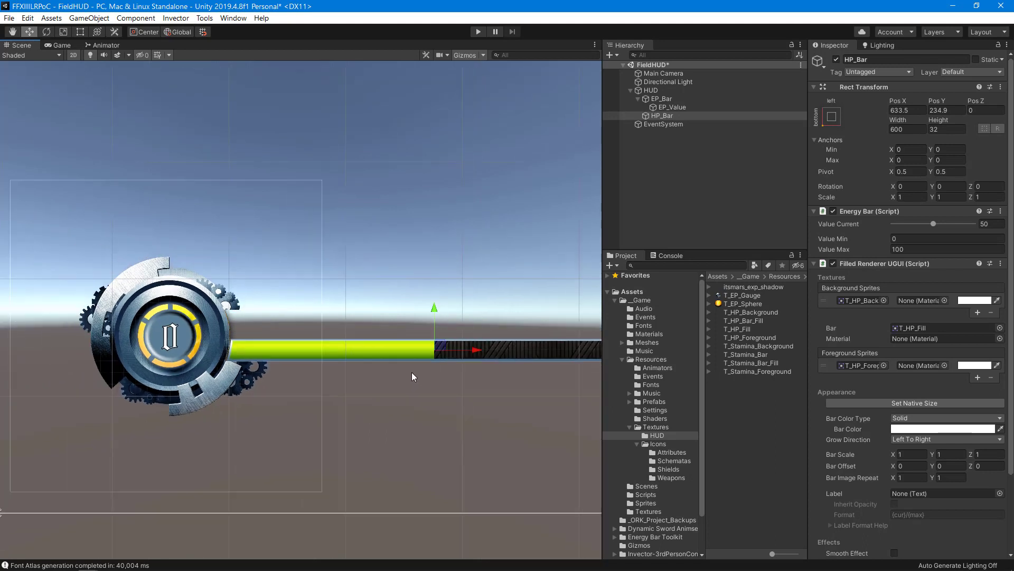
{"action": "scroll", "coordinate": [411, 372], "scroll_direction": "up", "scroll_amount": 2}
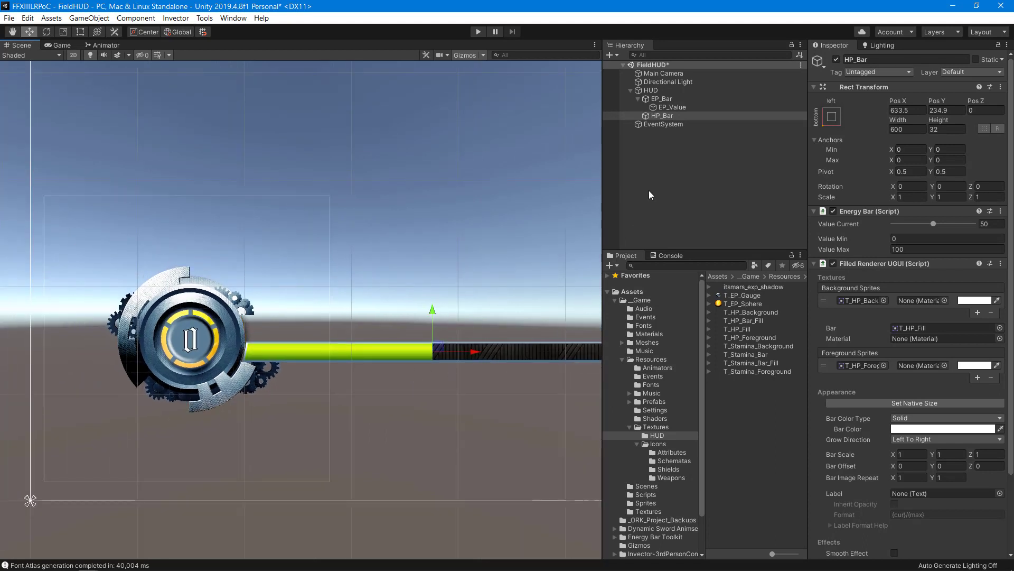
Add a TextMeshPro text child under HP_Bar named HP_Label
{"action": "left_click", "coordinate": [665, 115]}
{"action": "right_click", "coordinate": [665, 115]}
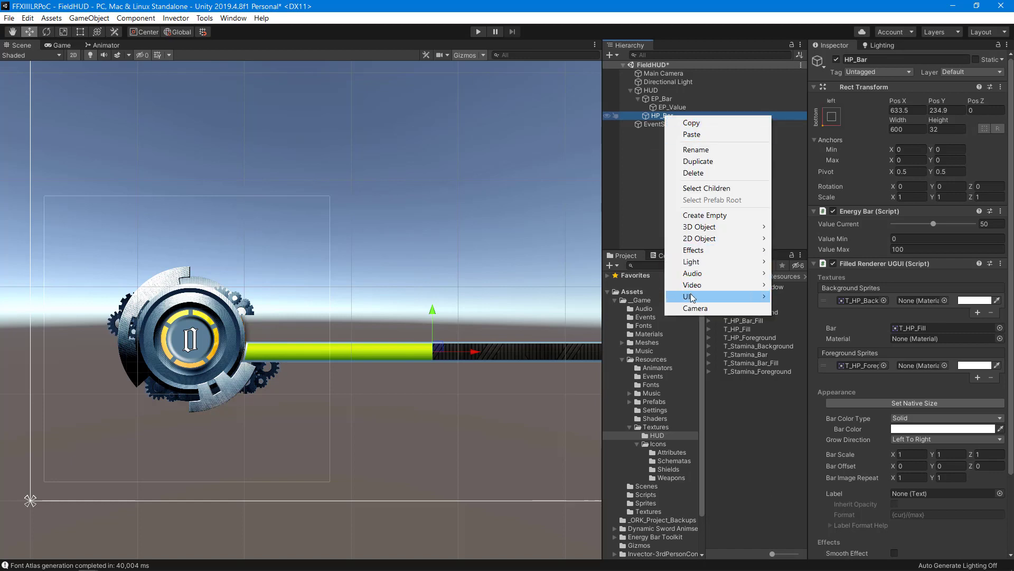
{"action": "mouse_move", "coordinate": [692, 297]}
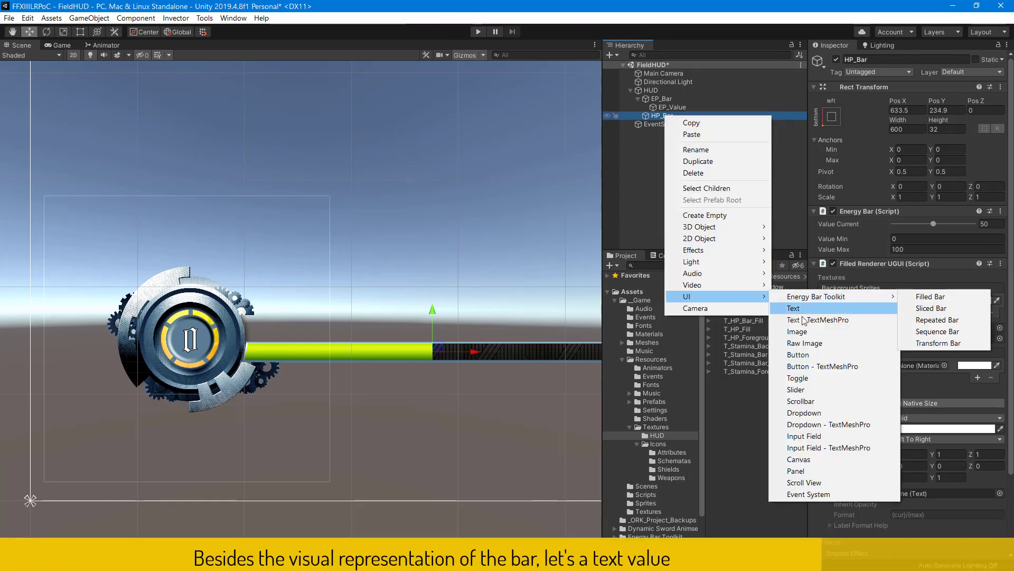
{"action": "left_click", "coordinate": [804, 320]}
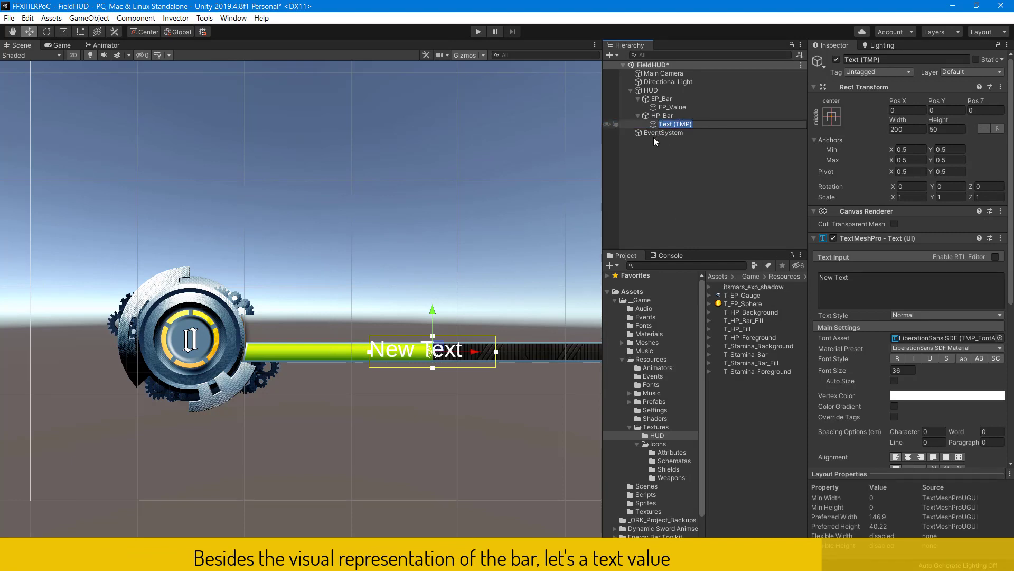
{"action": "type", "text": "H"}
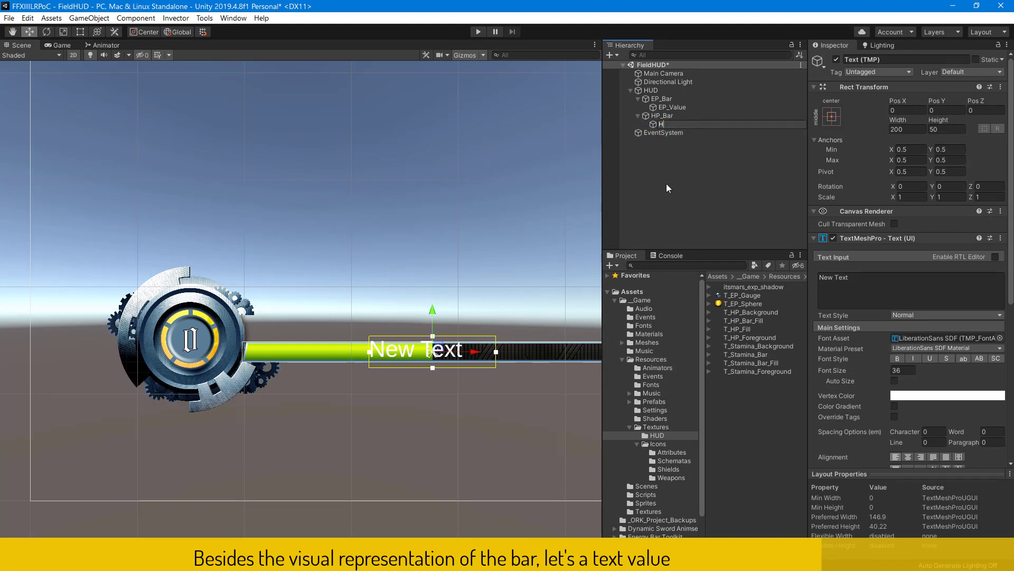
{"action": "type", "text": "P_La"}
{"action": "type", "text": "be"}
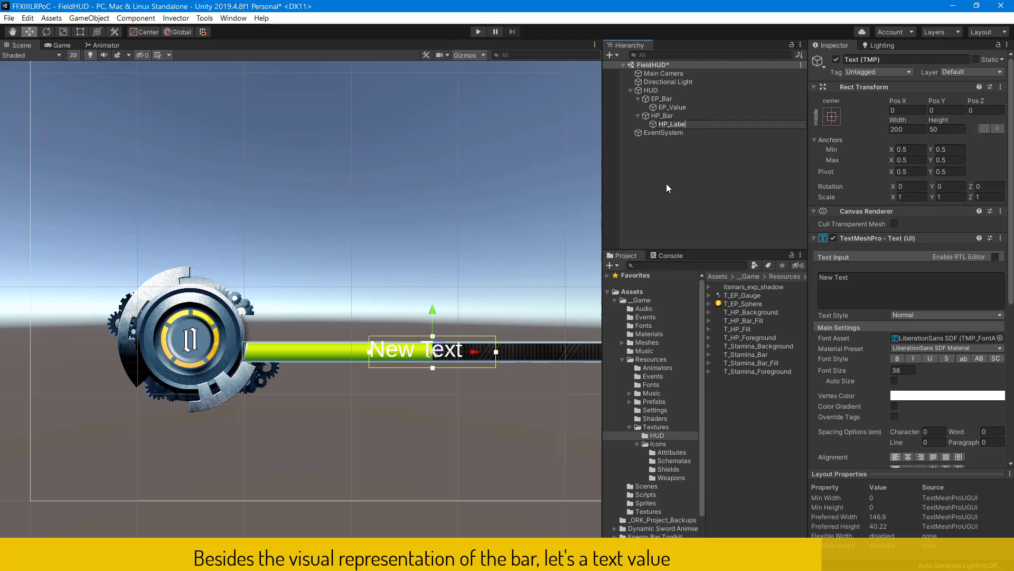
{"action": "type", "text": "l"}
{"action": "key", "text": "Return"}
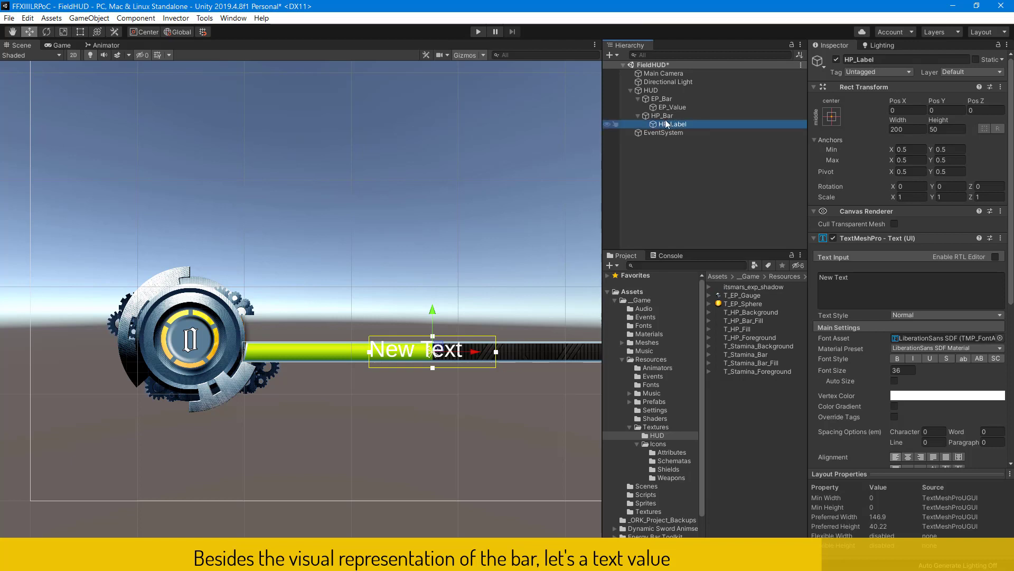
Add a second TextMeshPro child under HP_Bar named HP_Value
{"action": "left_click", "coordinate": [668, 117]}
{"action": "right_click", "coordinate": [668, 117]}
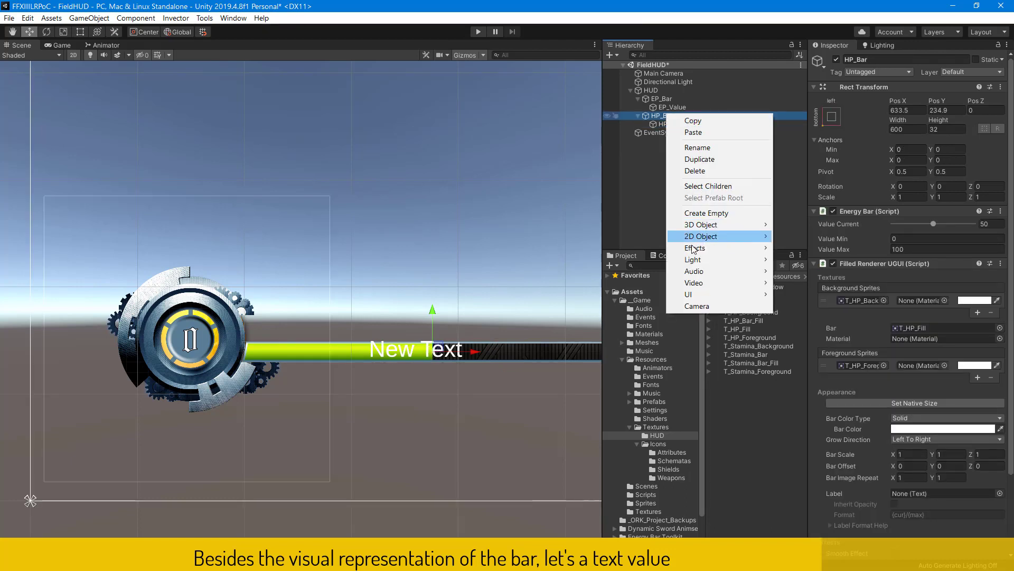
{"action": "mouse_move", "coordinate": [691, 295]}
{"action": "left_click", "coordinate": [818, 318]}
{"action": "type", "text": "HP_Value"}
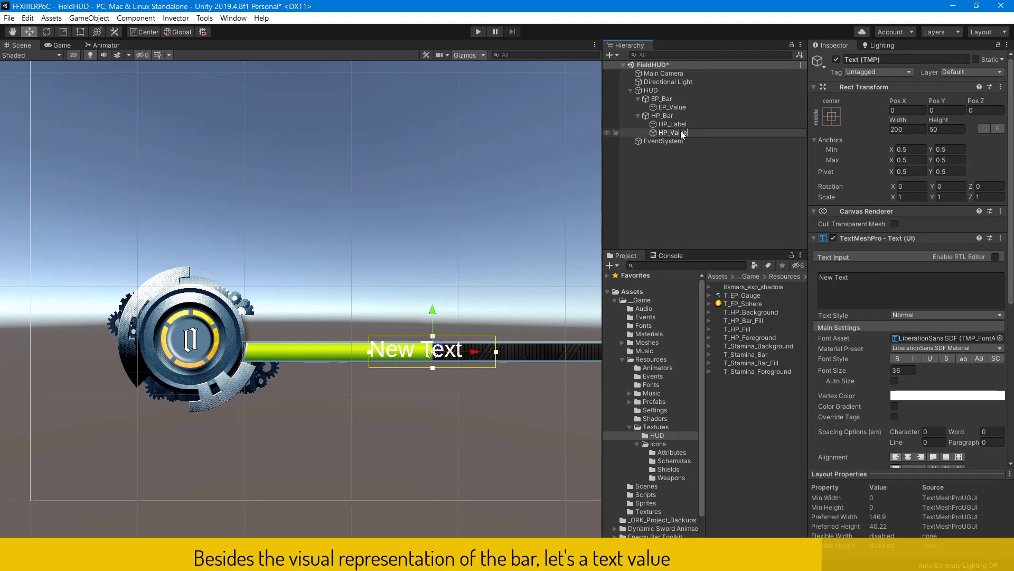
{"action": "left_click", "coordinate": [691, 177]}
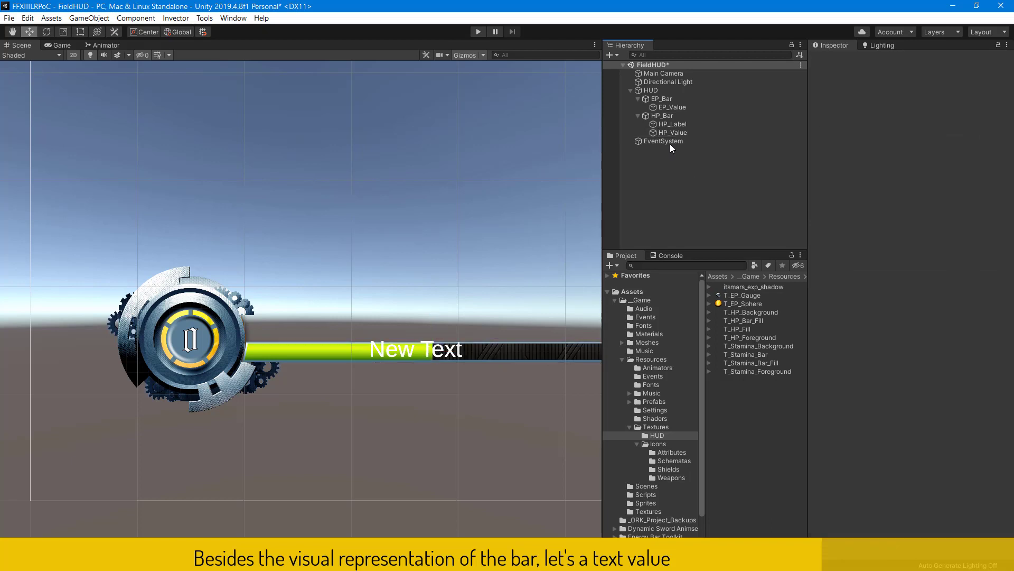
{"action": "left_click", "coordinate": [681, 123]}
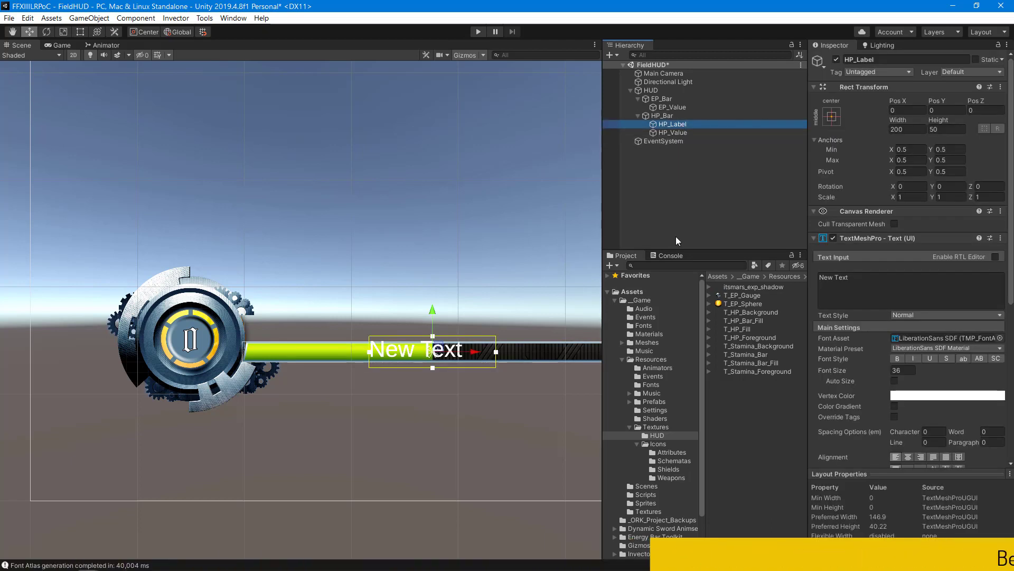
Set the font asset of both HP_Label and HP_Value to XOIREQE SDF
{"action": "left_click", "coordinate": [650, 385]}
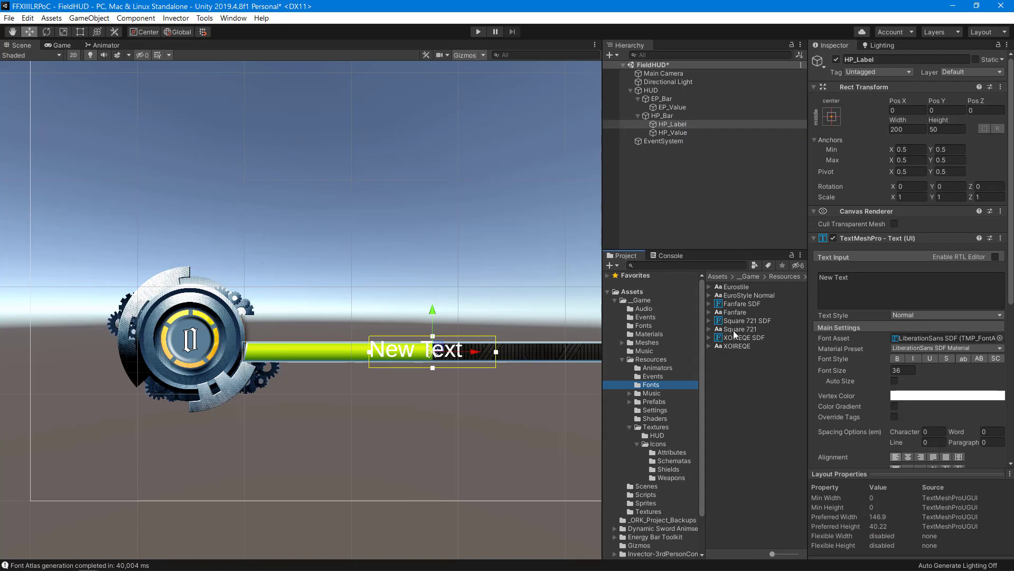
{"action": "left_click_drag", "start_coordinate": [734, 340], "coordinate": [925, 338]}
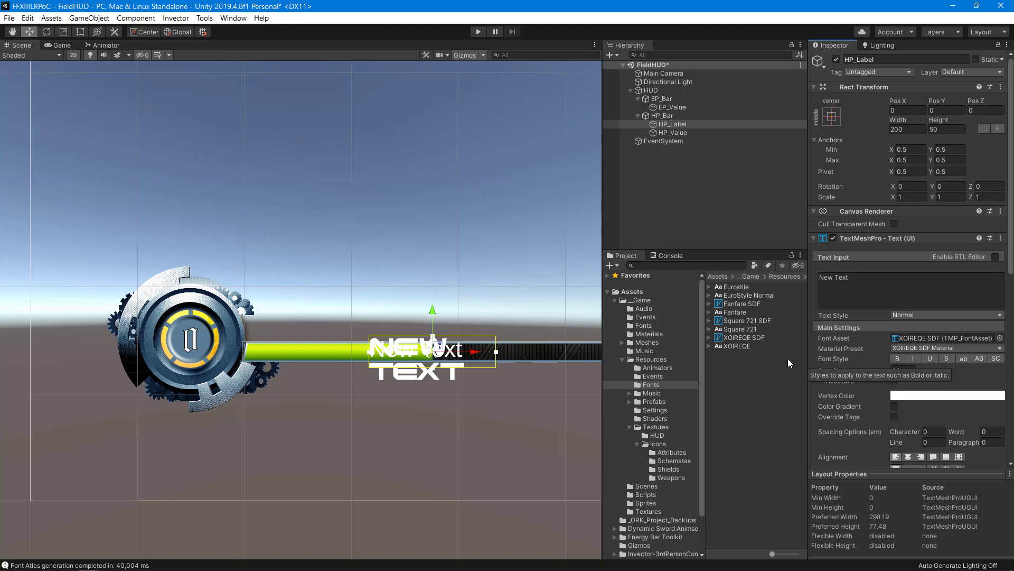
{"action": "left_click", "coordinate": [679, 133]}
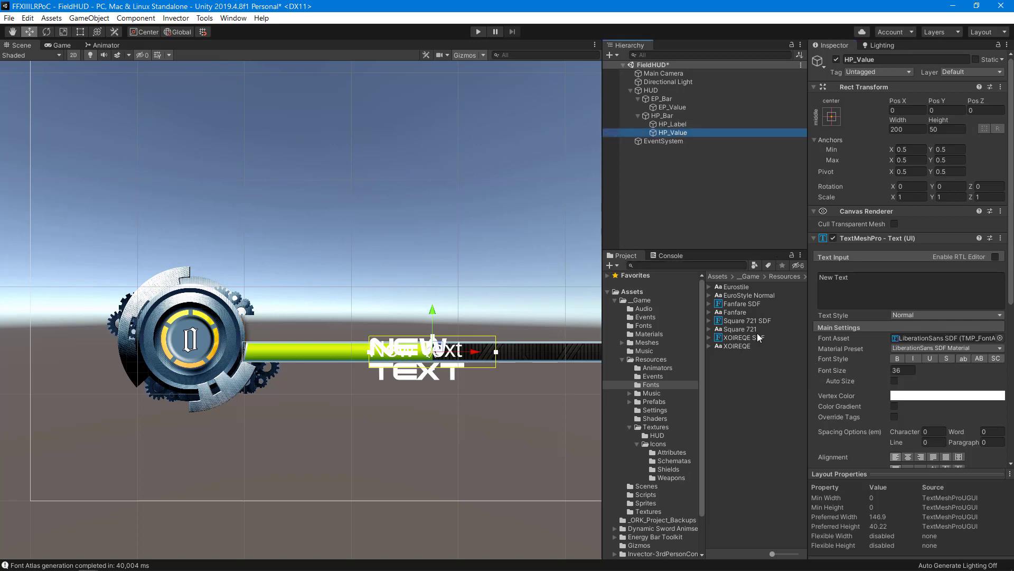
{"action": "left_click_drag", "start_coordinate": [752, 337], "coordinate": [908, 338]}
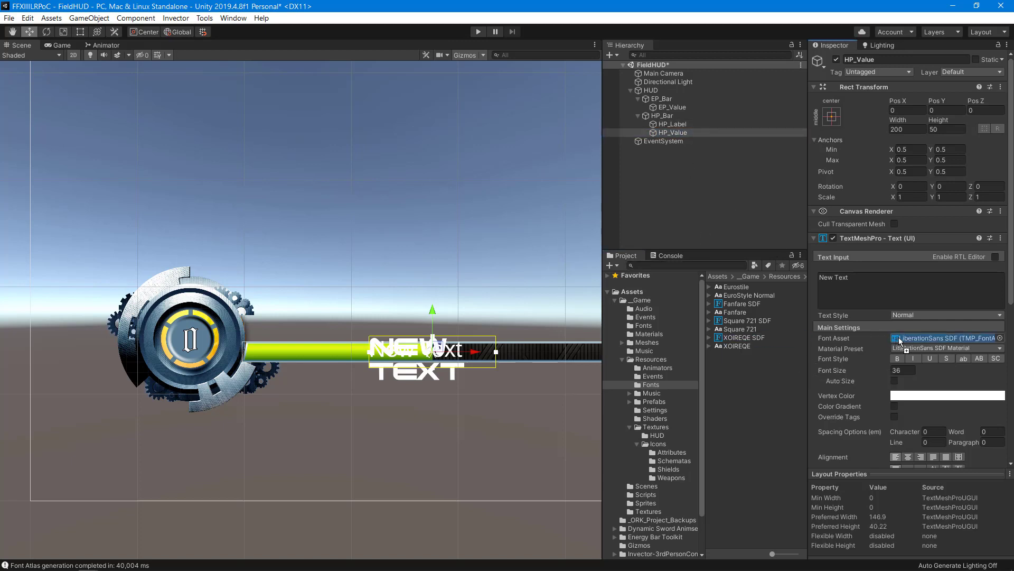
Move HP_Value right along the bar to 238.6, -10.8
{"action": "left_click", "coordinate": [676, 124]}
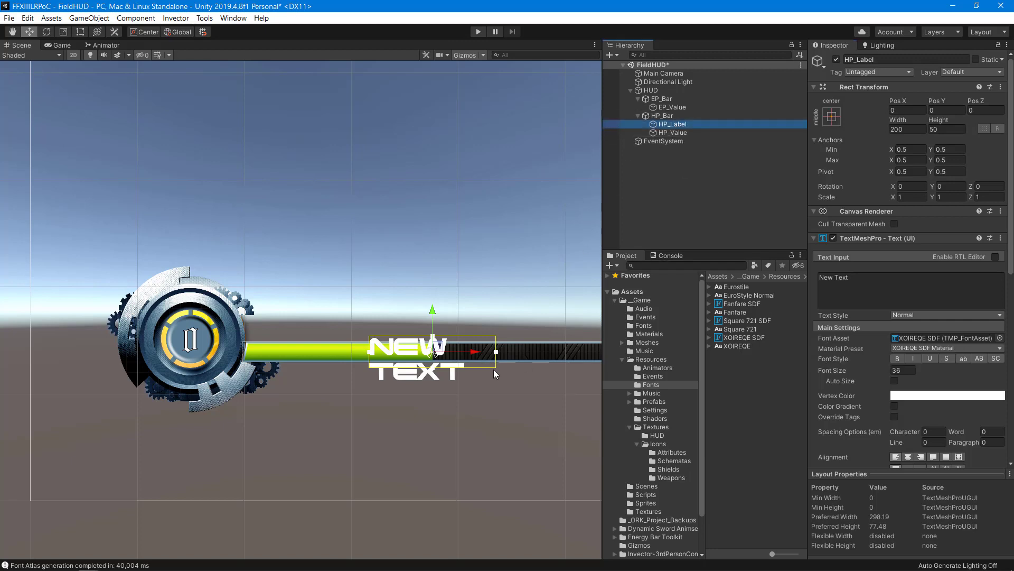
{"action": "left_click", "coordinate": [687, 132]}
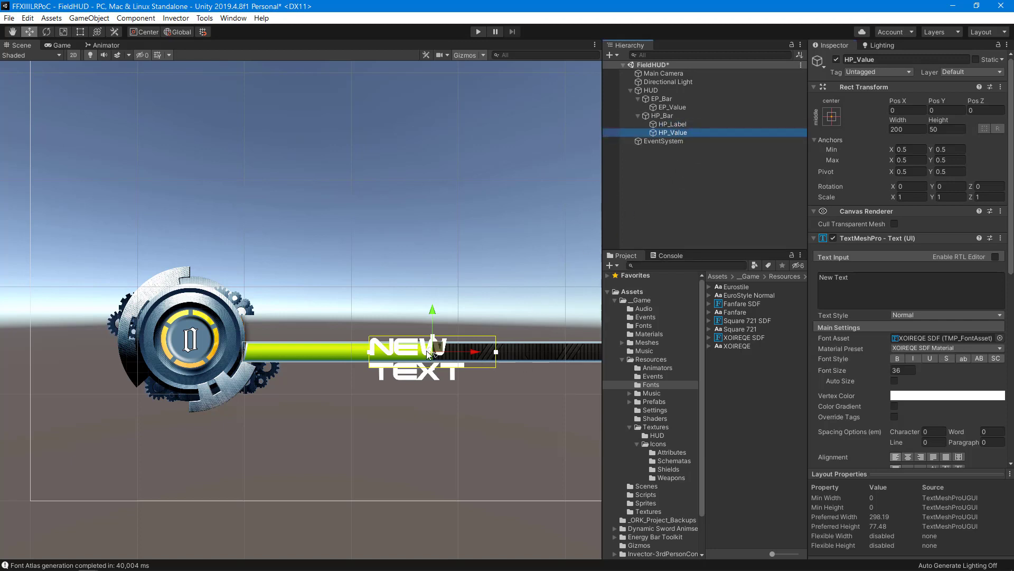
{"action": "left_click", "coordinate": [436, 349]}
{"action": "left_click_drag", "start_coordinate": [442, 349], "coordinate": [589, 353]}
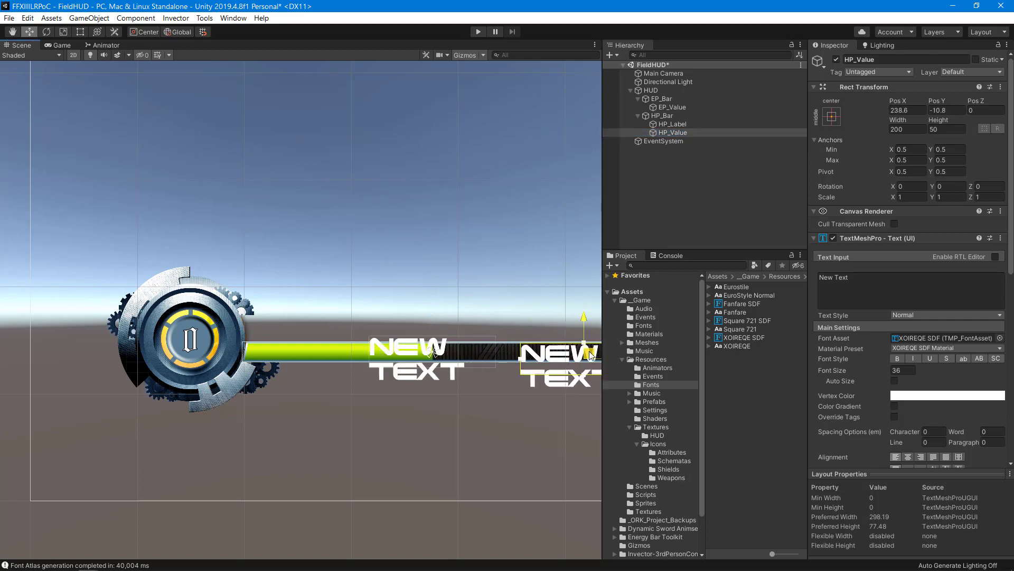
{"action": "left_click", "coordinate": [669, 124]}
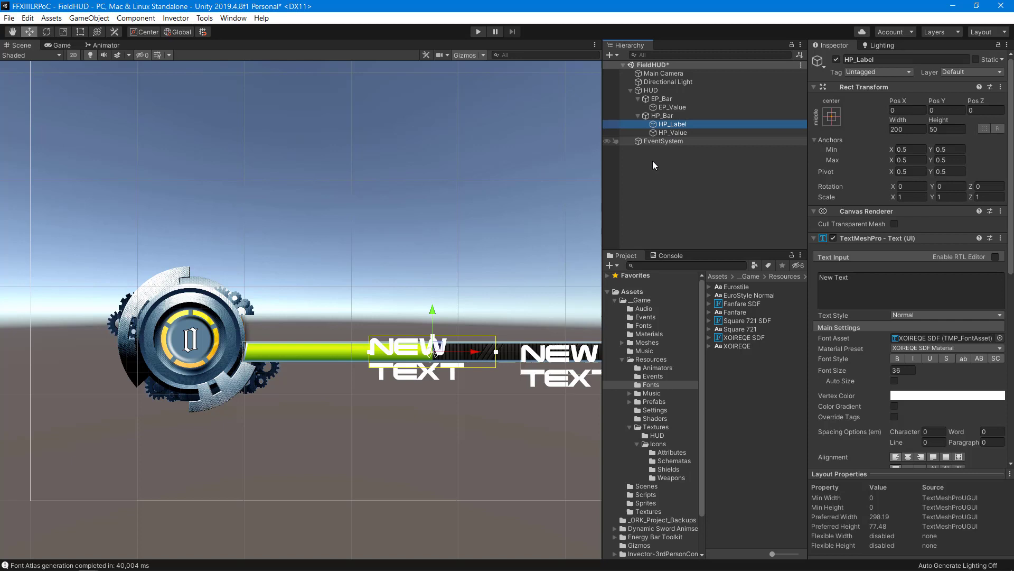
{"action": "left_click", "coordinate": [853, 303]}
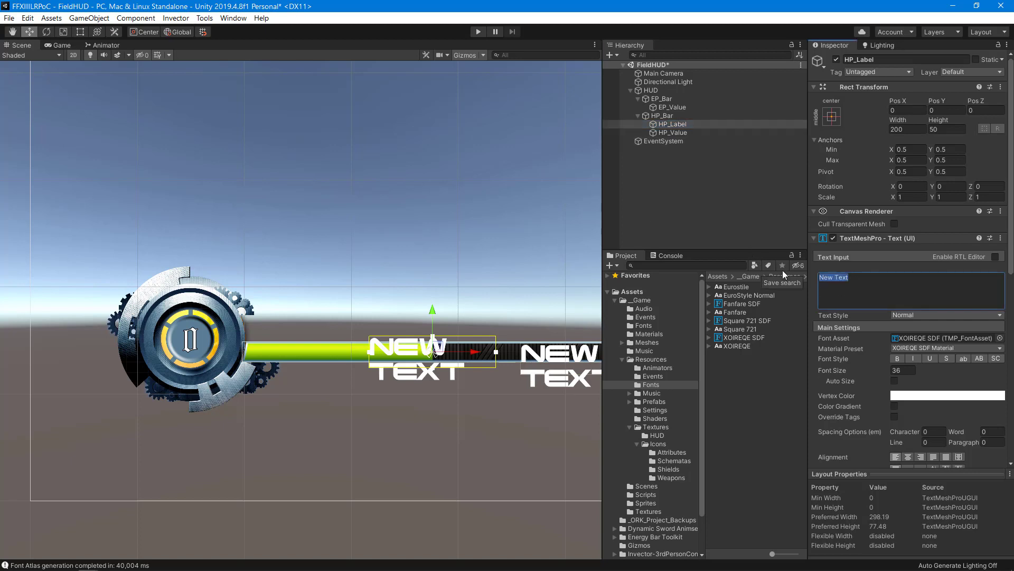
Make HP_Label read HP, outlined, centred horizontally and vertically, and bold
{"action": "type", "text": "HP"}
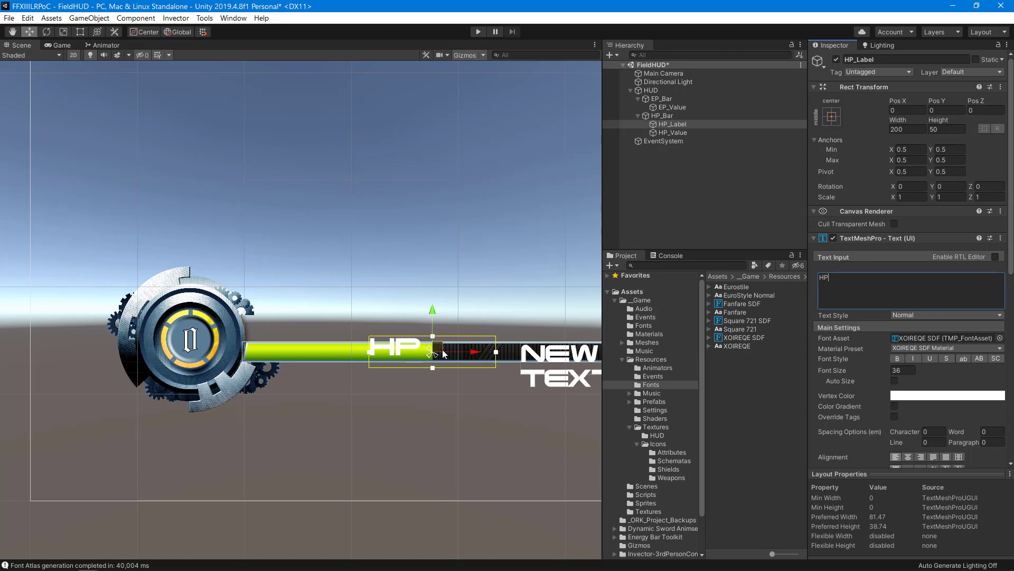
{"action": "left_click_drag", "start_coordinate": [442, 350], "coordinate": [447, 367]}
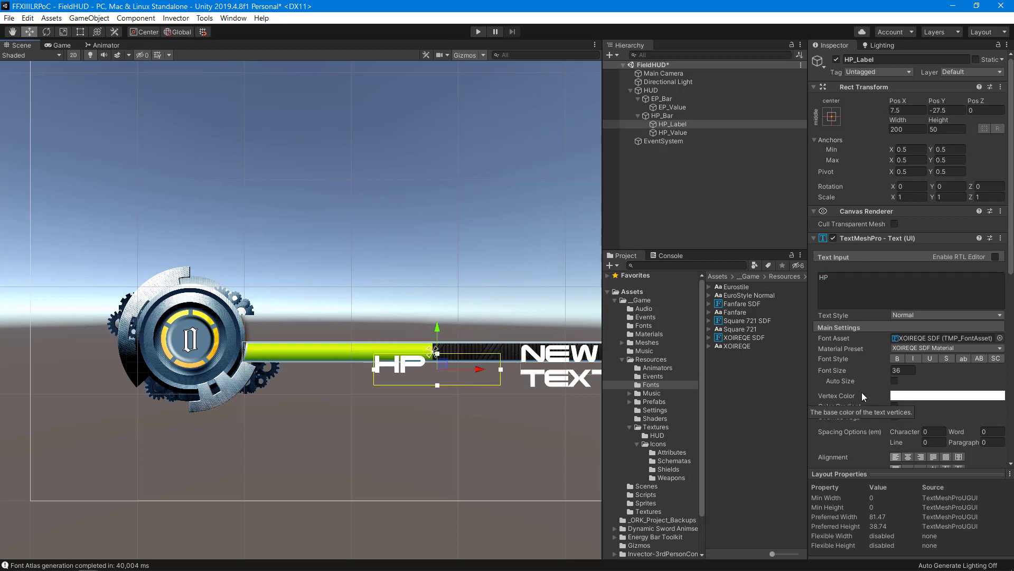
{"action": "scroll", "coordinate": [892, 380], "scroll_direction": "down", "scroll_amount": 5}
{"action": "scroll", "coordinate": [924, 369], "scroll_direction": "down", "scroll_amount": 5}
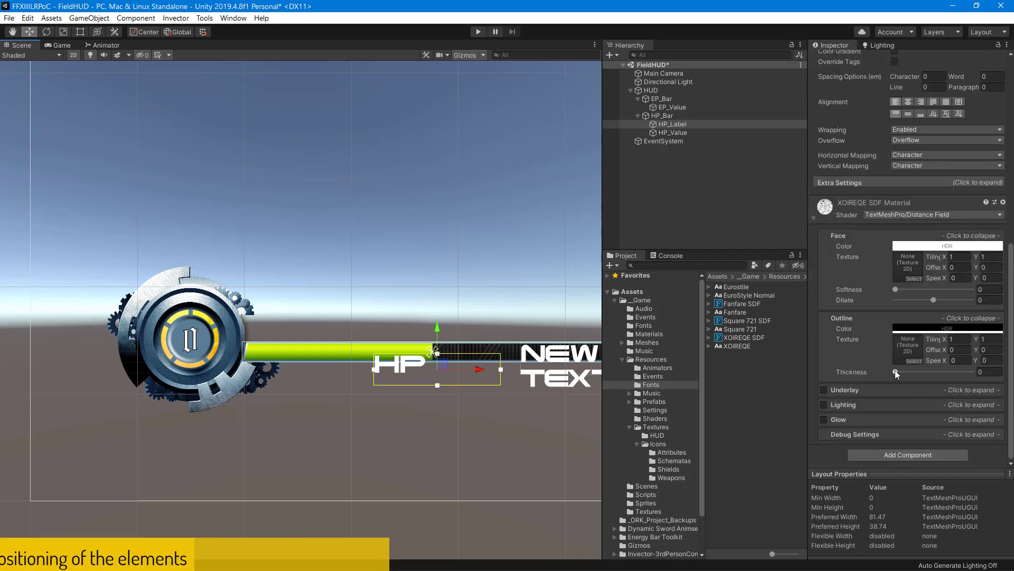
{"action": "left_click_drag", "start_coordinate": [895, 372], "coordinate": [981, 371]}
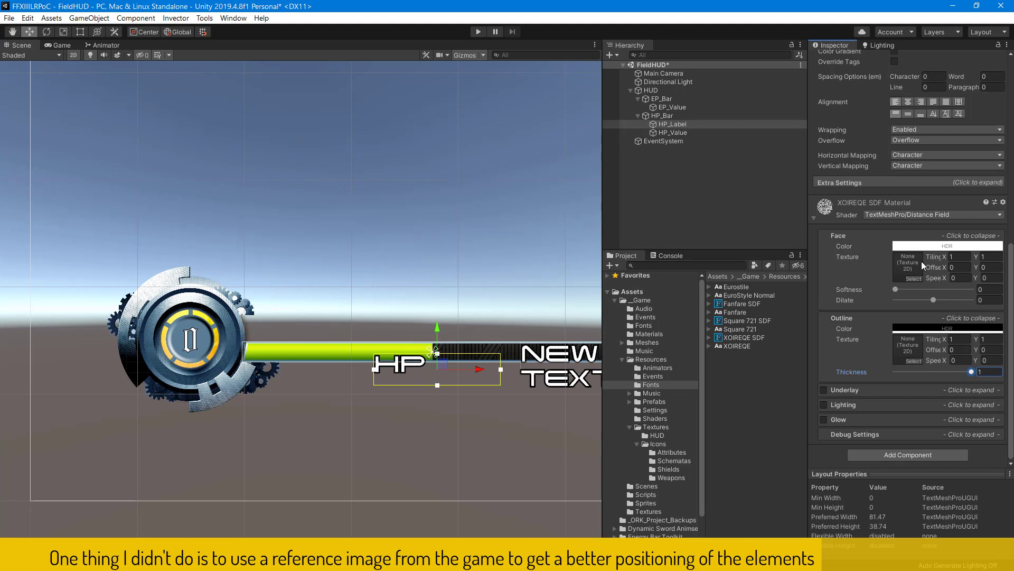
{"action": "scroll", "coordinate": [922, 261], "scroll_direction": "up", "scroll_amount": 3}
{"action": "left_click", "coordinate": [908, 197]}
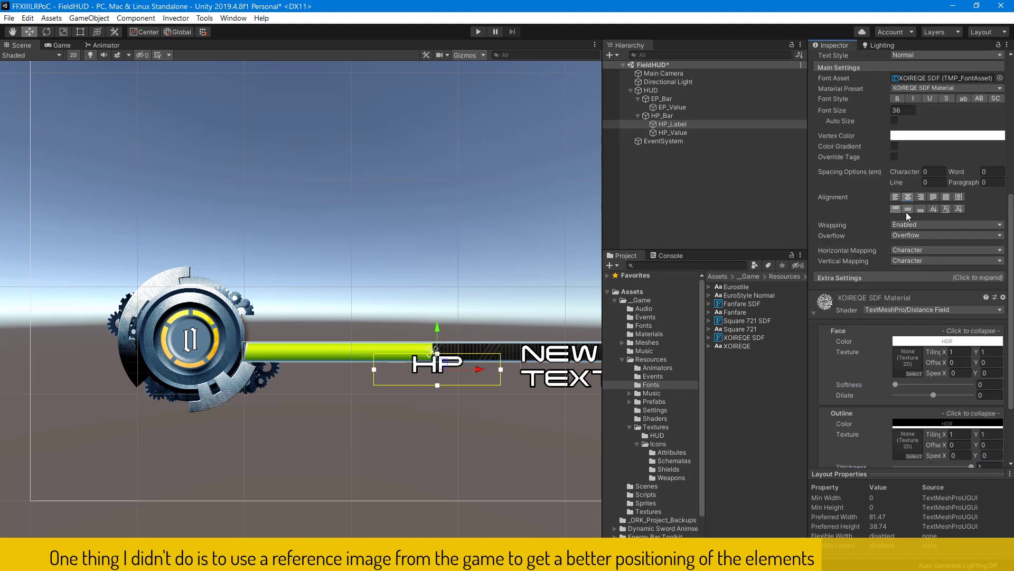
{"action": "left_click", "coordinate": [906, 210]}
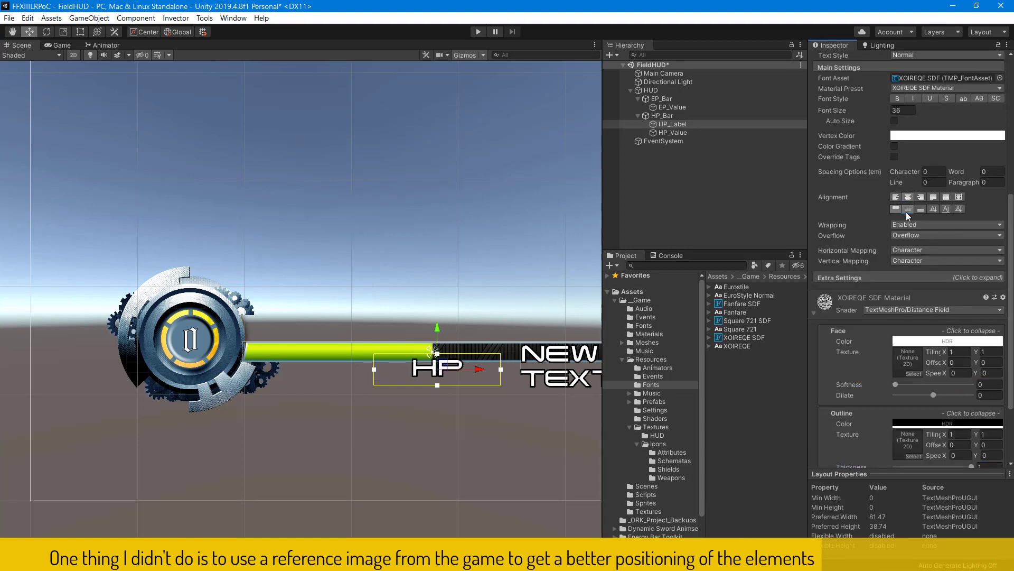
{"action": "left_click", "coordinate": [899, 98]}
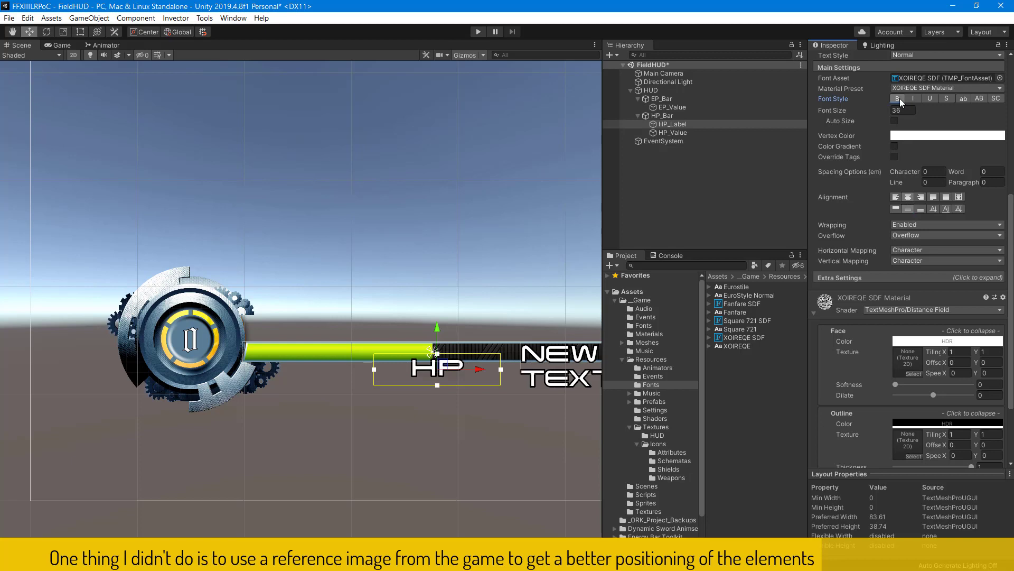
Nudge HP_Label to 7.5, -21.7 below the bar and set its vertex colour to green
{"action": "left_click", "coordinate": [449, 370]}
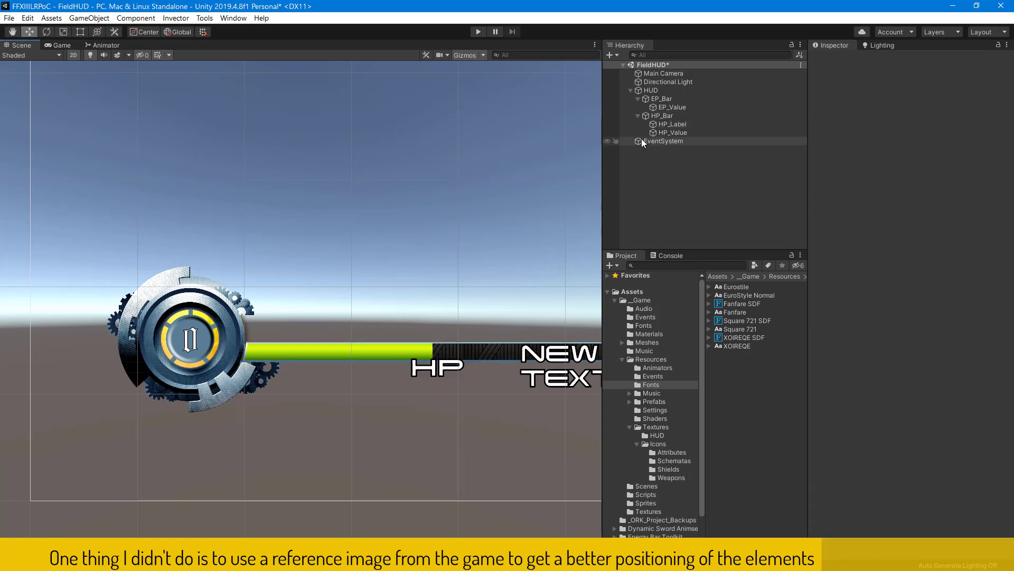
{"action": "left_click", "coordinate": [673, 124]}
{"action": "left_click", "coordinate": [442, 363]}
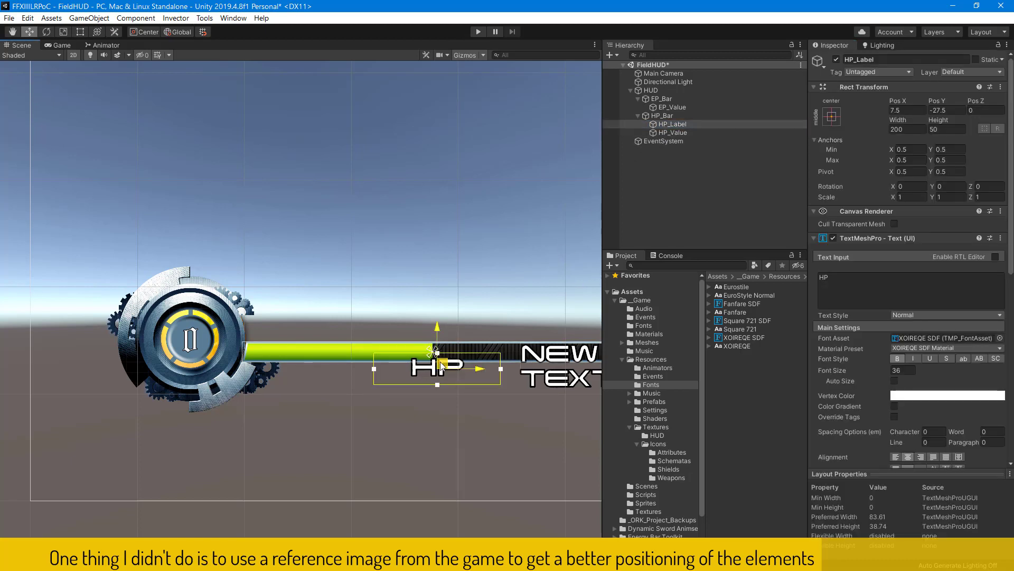
{"action": "left_click_drag", "start_coordinate": [442, 363], "coordinate": [441, 365]}
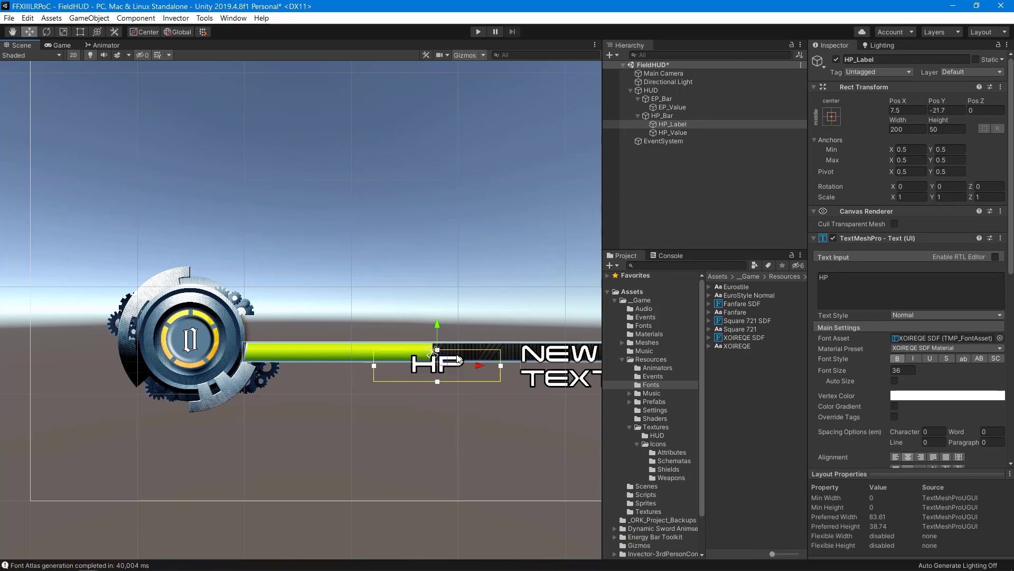
{"action": "left_click", "coordinate": [912, 397]}
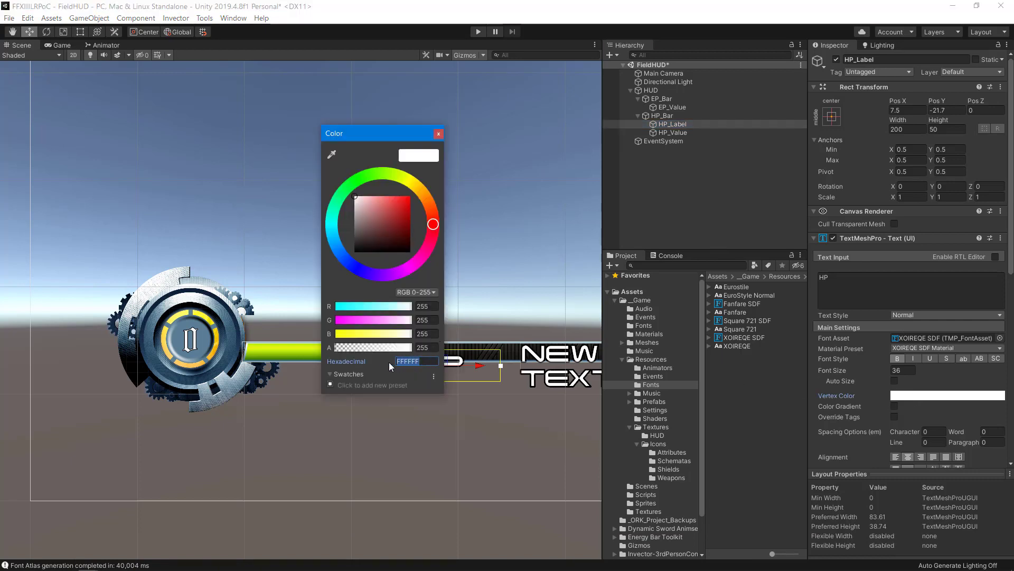
{"action": "type", "text": "45D45D"}
{"action": "left_click", "coordinate": [439, 133]}
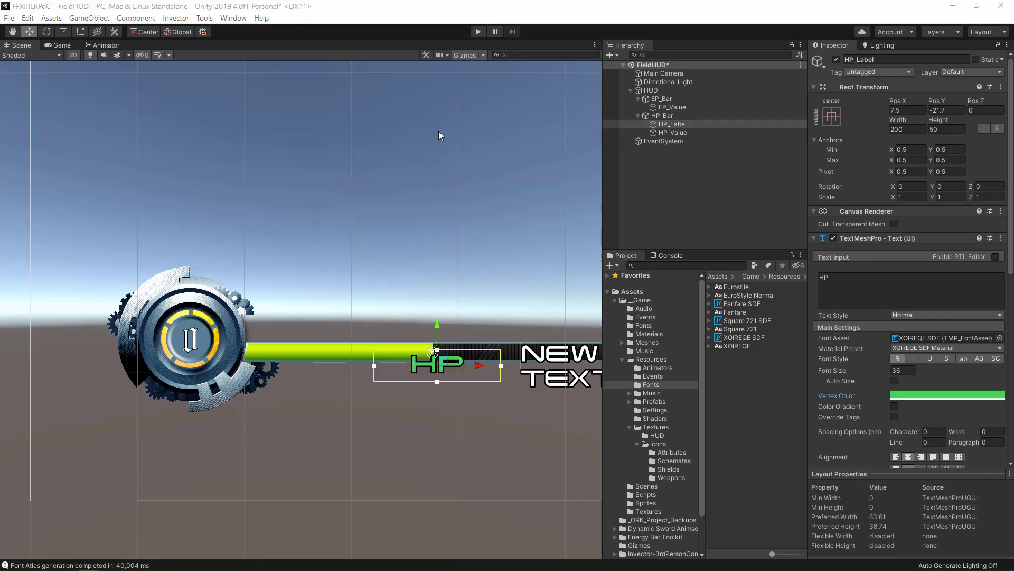
{"action": "left_click", "coordinate": [659, 134]}
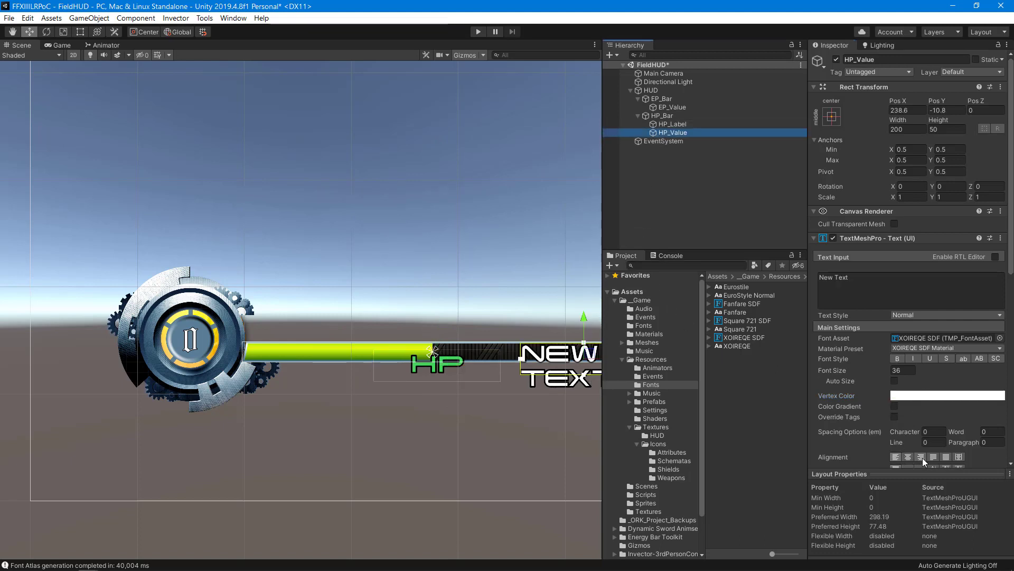
Give HP_Value left, middle alignment and change its text to 99999
{"action": "left_click", "coordinate": [896, 455]}
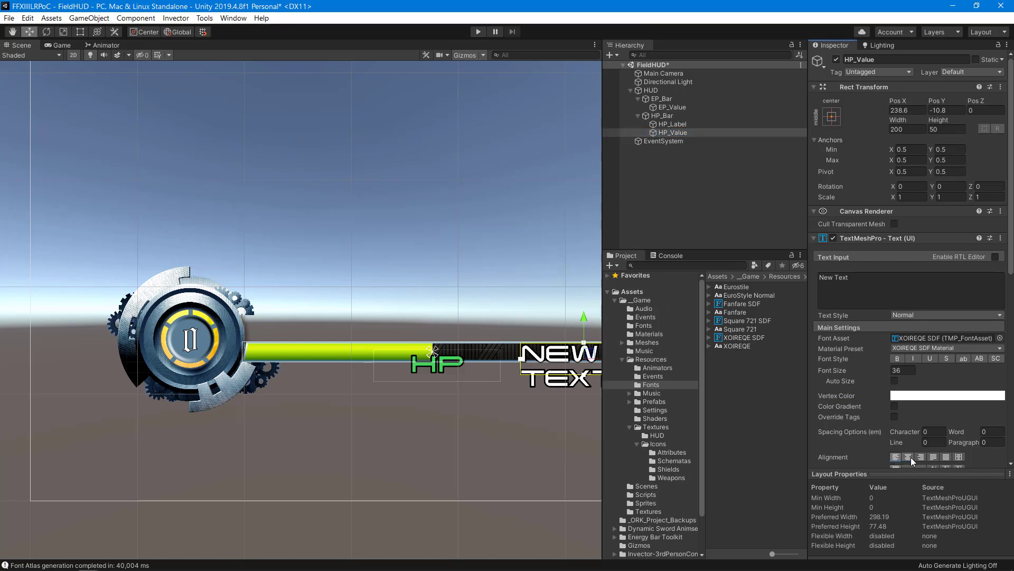
{"action": "scroll", "coordinate": [911, 421], "scroll_direction": "down", "scroll_amount": 5}
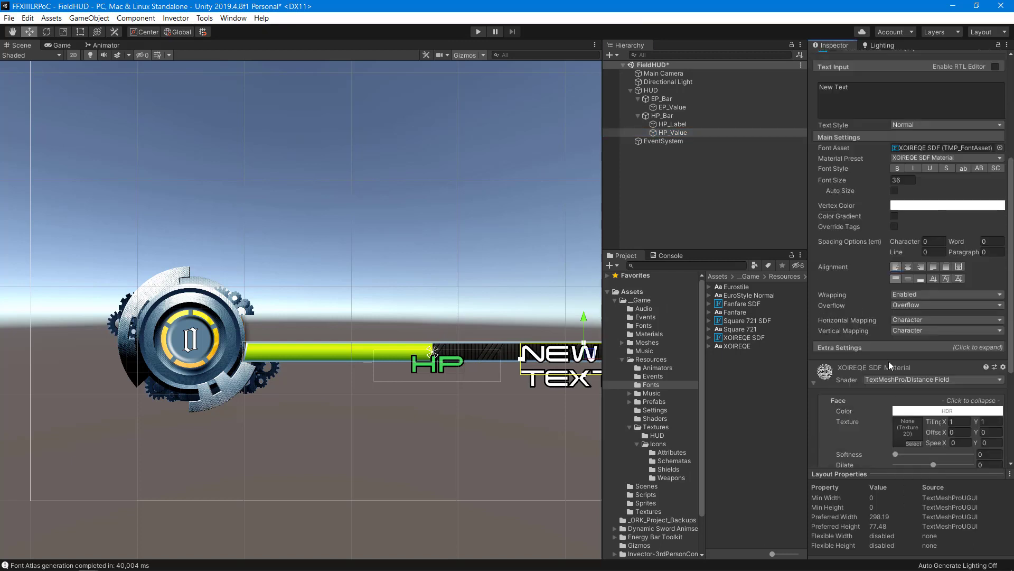
{"action": "left_click", "coordinate": [905, 278]}
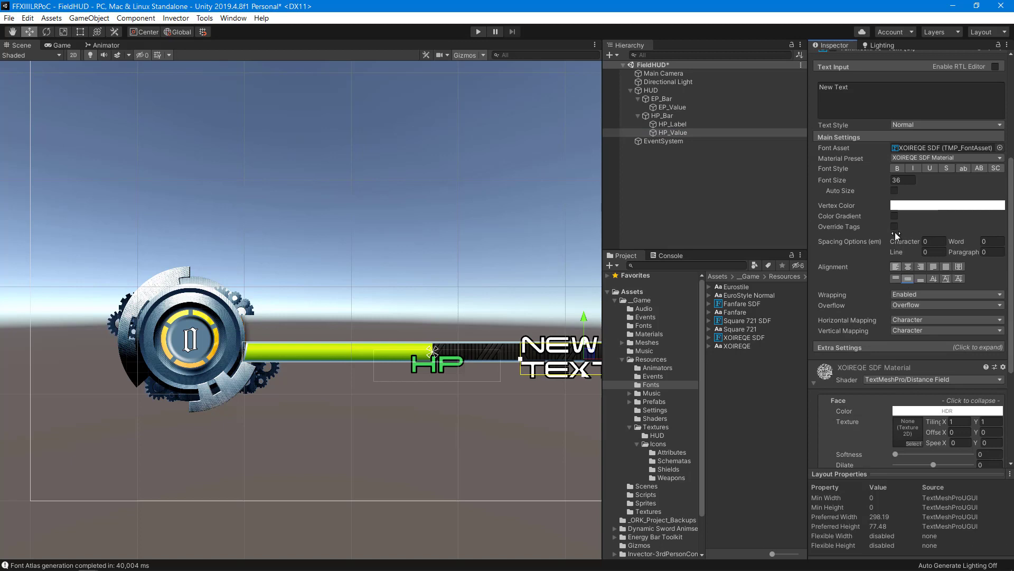
{"action": "left_click", "coordinate": [848, 88]}
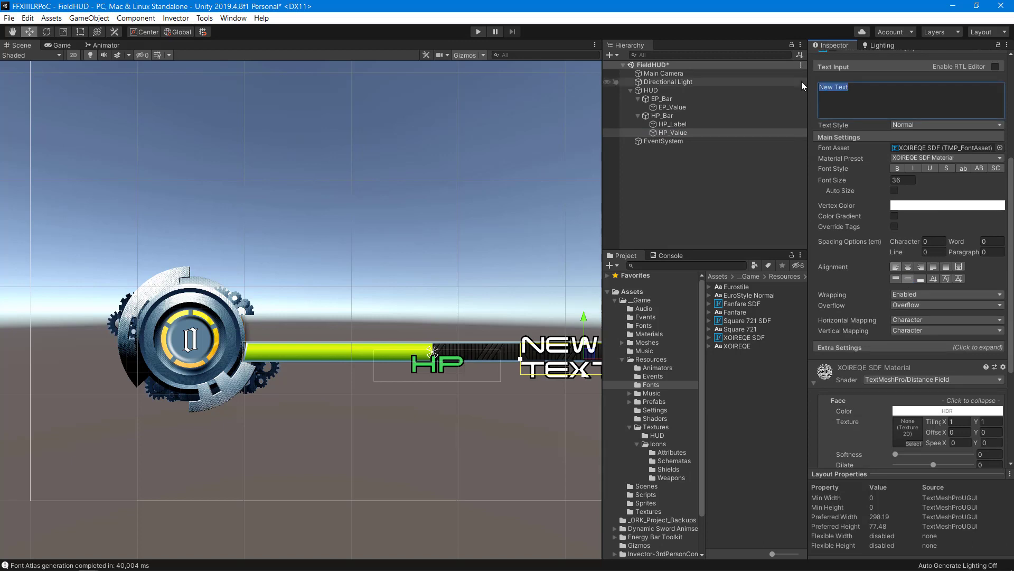
{"action": "type", "text": "9999"}
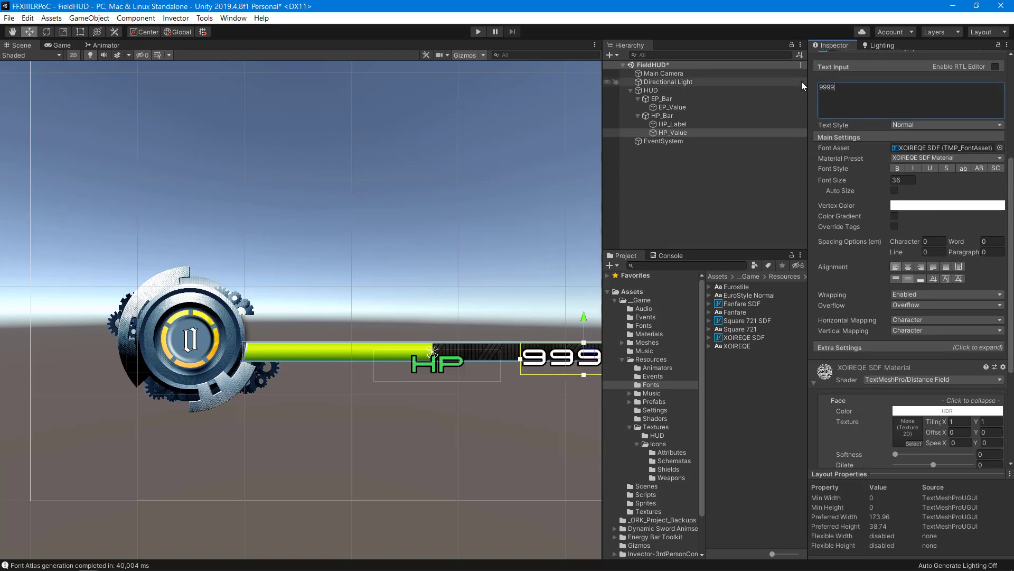
{"action": "type", "text": "9"}
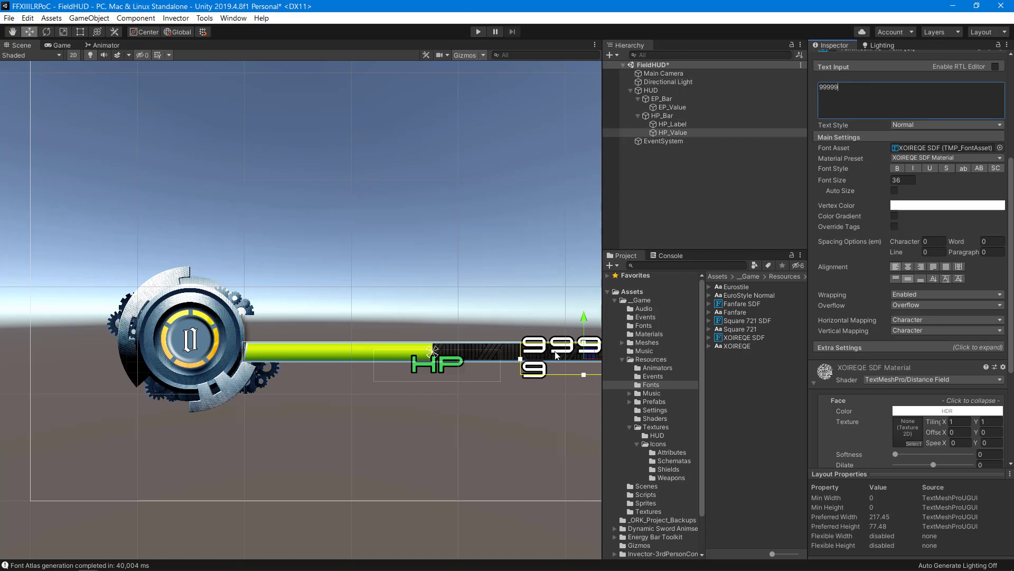
{"action": "left_click", "coordinate": [540, 355]}
Move the 99999 value below the bar, beside the HP label
{"action": "left_click", "coordinate": [557, 360]}
{"action": "middle_click_drag", "start_coordinate": [540, 429], "coordinate": [347, 426]}
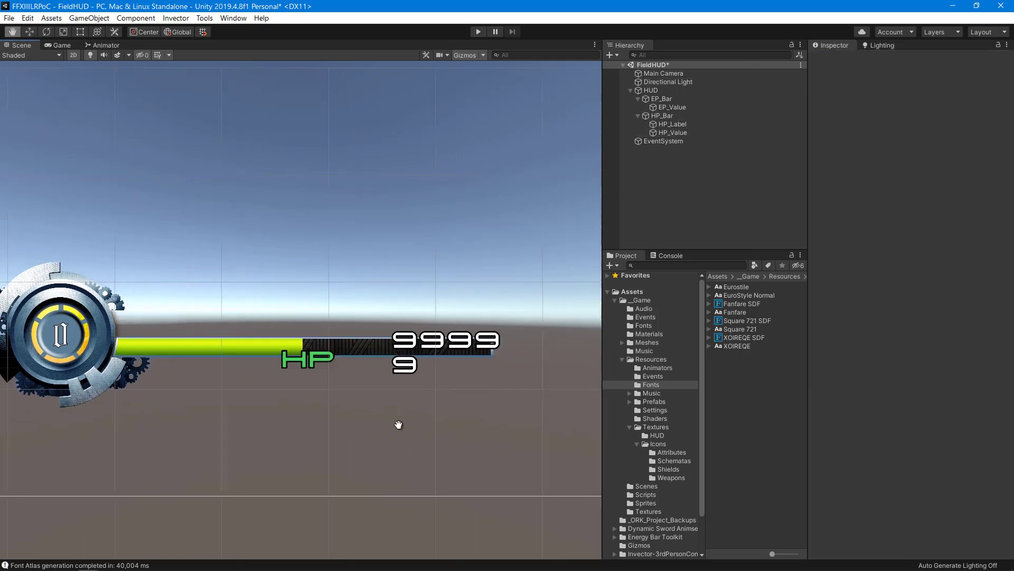
{"action": "left_click", "coordinate": [676, 134]}
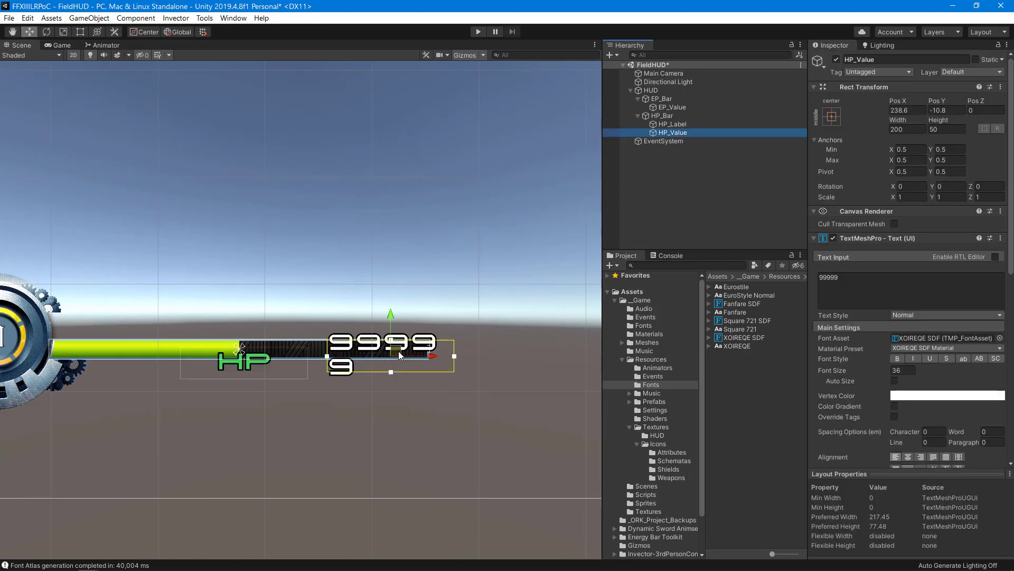
{"action": "mouse_move", "coordinate": [400, 355]}
{"action": "left_mouse_down"}
{"action": "mouse_move", "coordinate": [382, 369]}
{"action": "mouse_move", "coordinate": [464, 373]}
{"action": "left_mouse_up"}
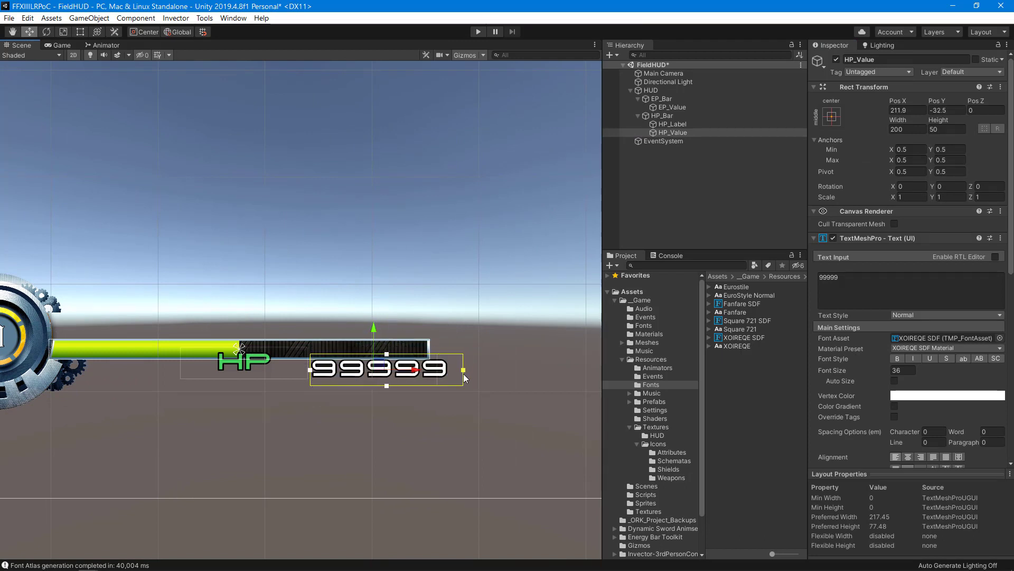
{"action": "left_click_drag", "start_coordinate": [383, 366], "coordinate": [362, 363]}
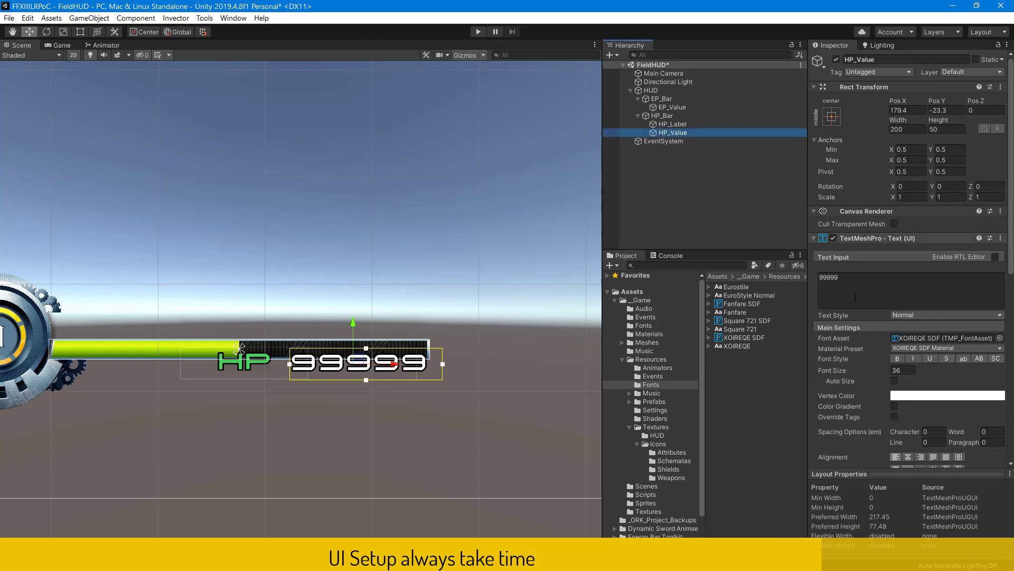
Set font size 28 on both HP_Value and HP_Label
{"action": "left_click", "coordinate": [903, 370]}
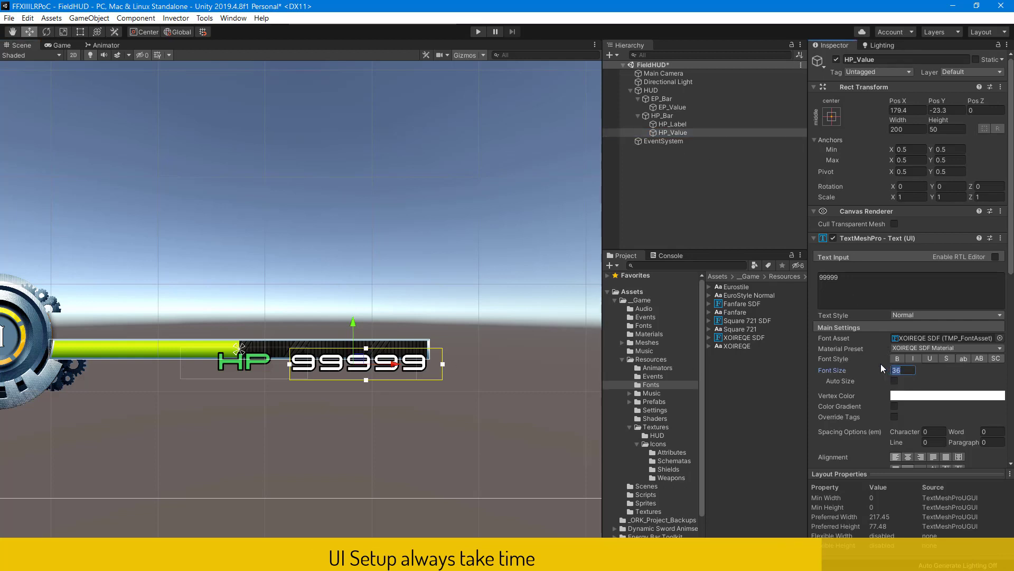
{"action": "type", "text": "28"}
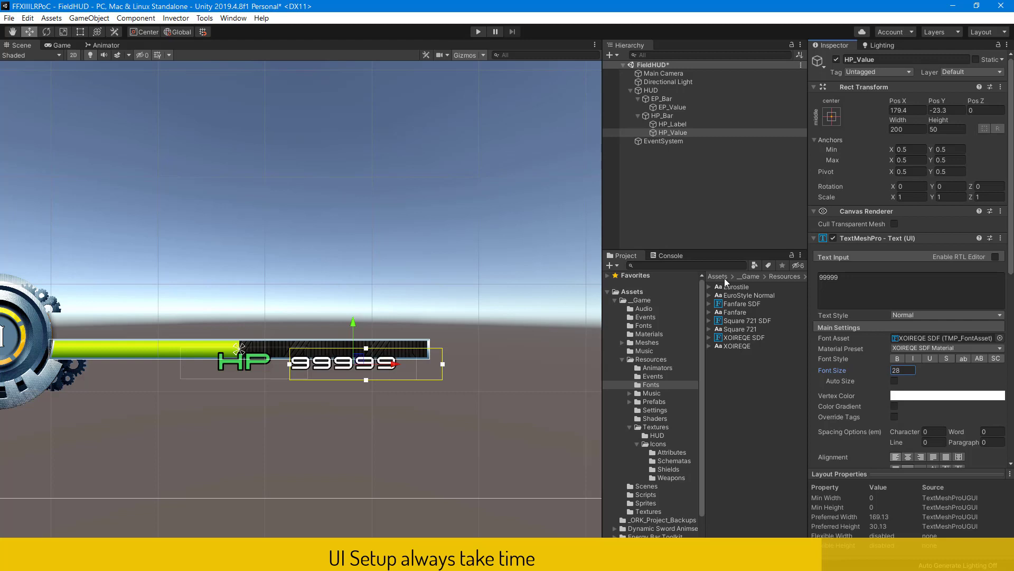
{"action": "left_click", "coordinate": [683, 125]}
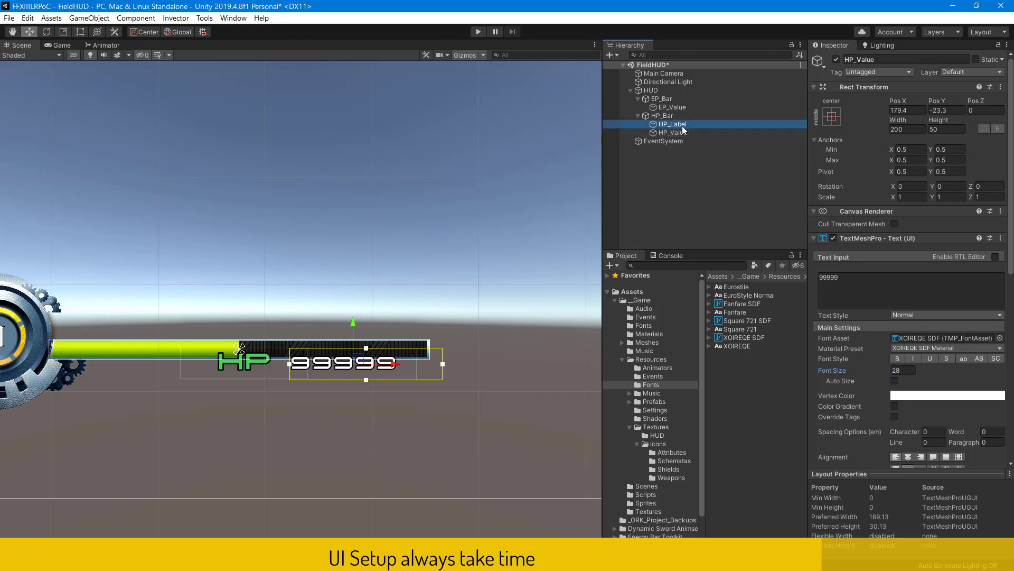
{"action": "left_click", "coordinate": [907, 370]}
{"action": "type", "text": "28"}
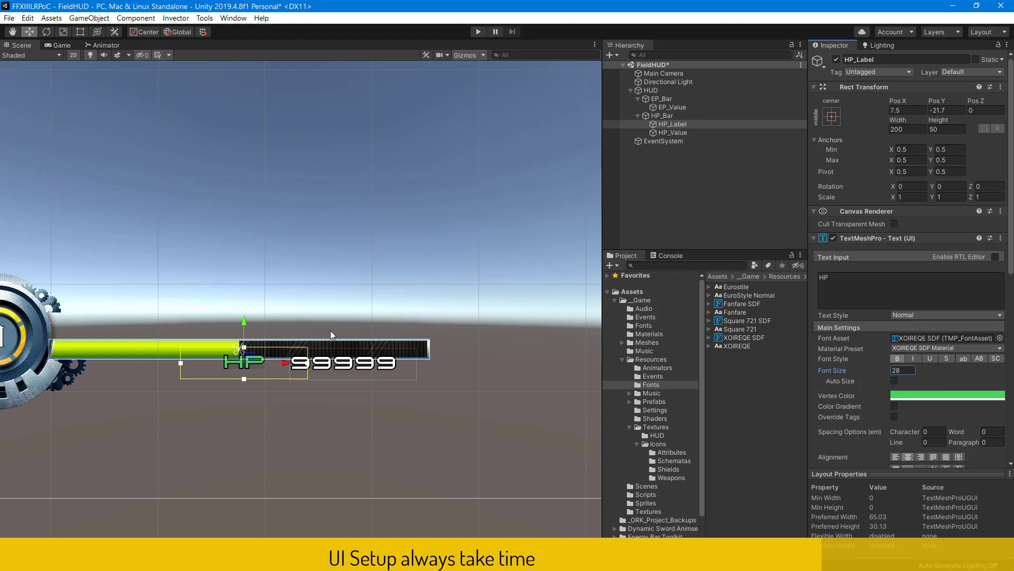
{"action": "left_click", "coordinate": [326, 313]}
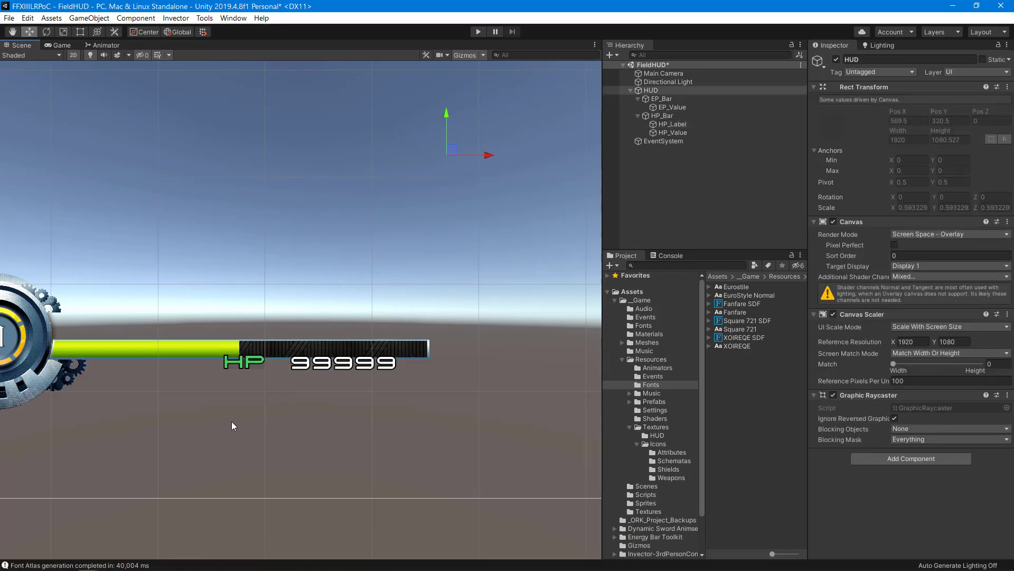
Duplicate HP_Bar and rename the copy Stamina_Bar
{"action": "middle_click_drag", "start_coordinate": [232, 421], "coordinate": [364, 436]}
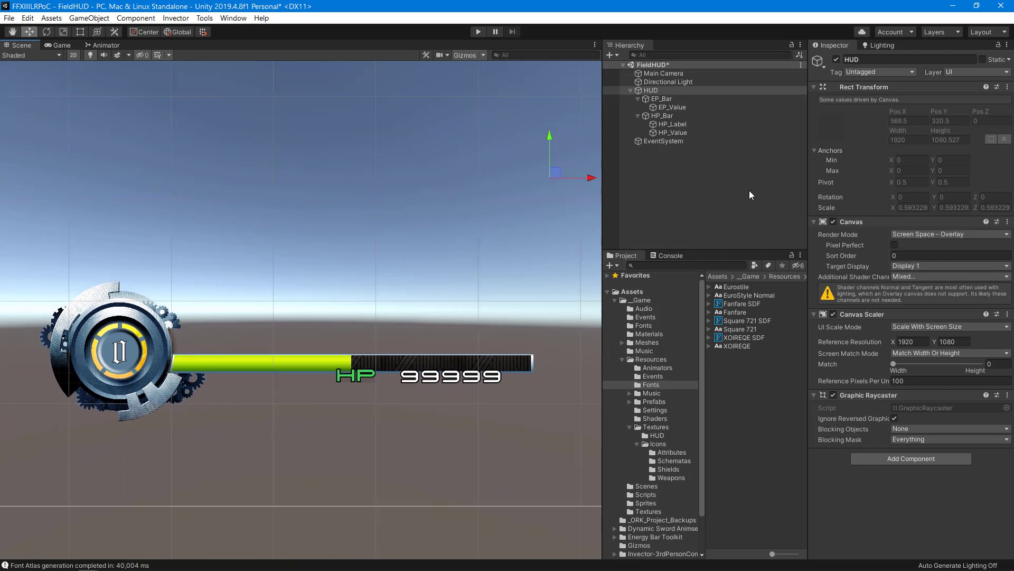
{"action": "left_click", "coordinate": [657, 115]}
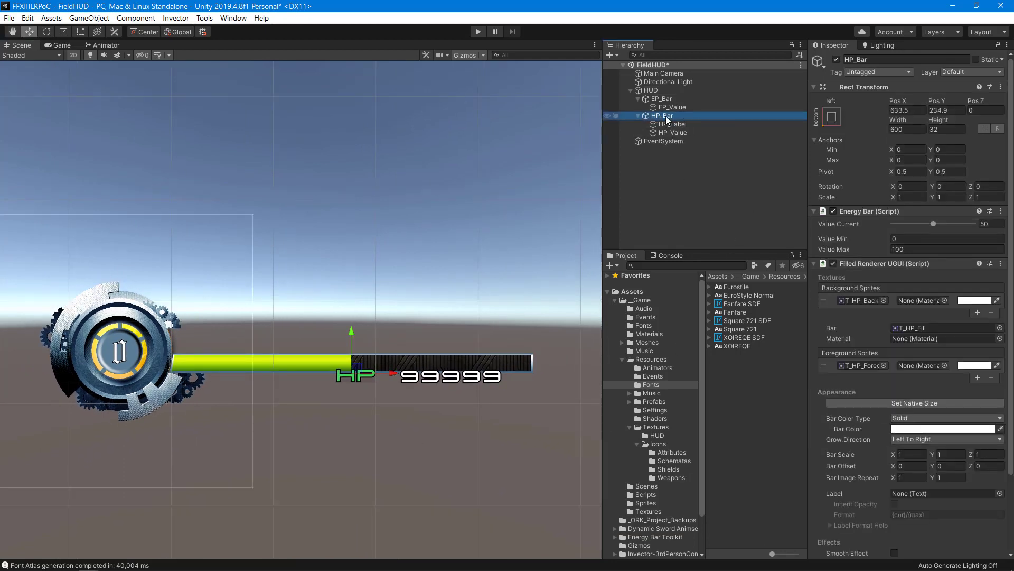
{"action": "key", "text": "ctrl+d"}
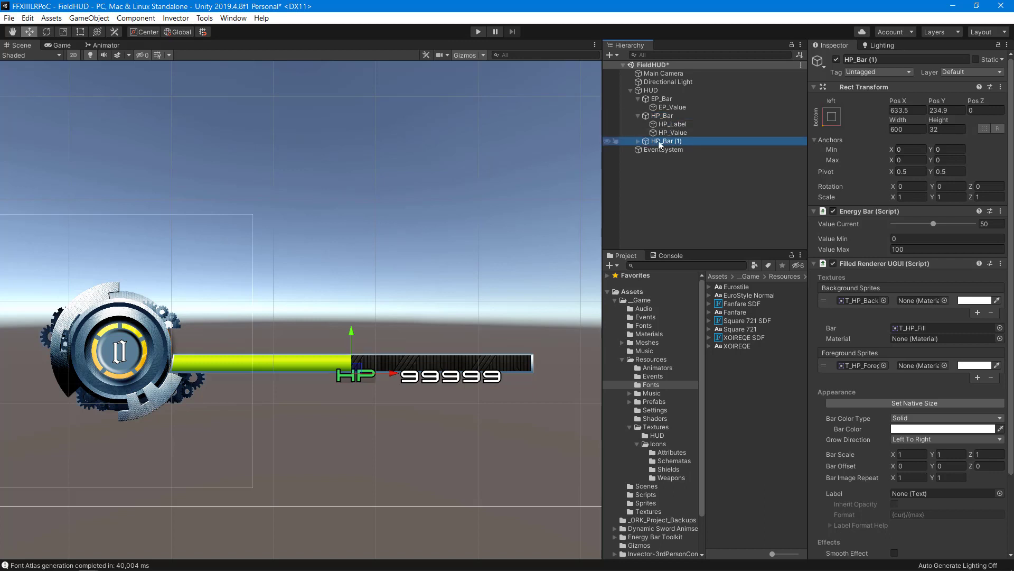
{"action": "left_click", "coordinate": [664, 141]}
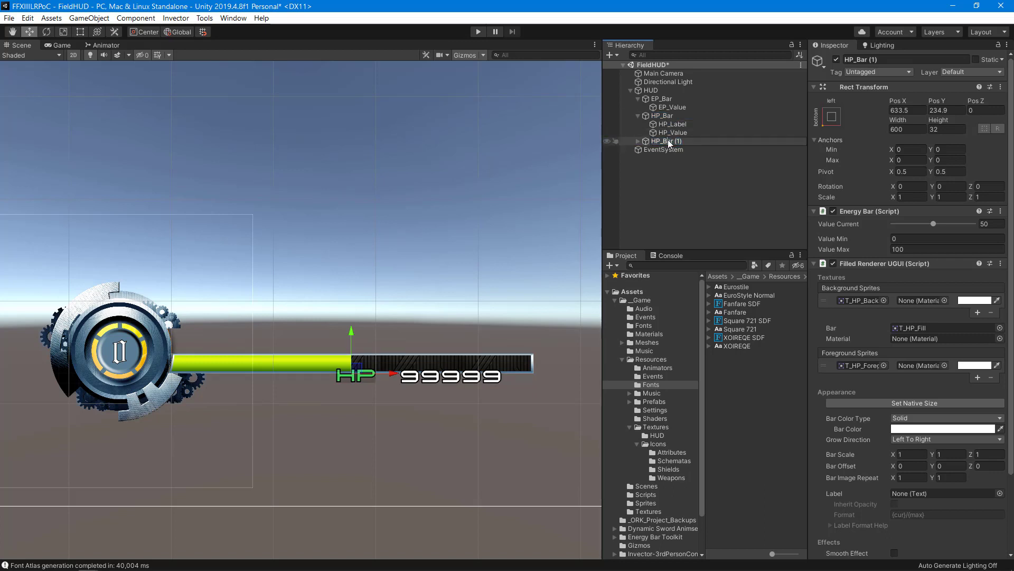
{"action": "left_click", "coordinate": [675, 141]}
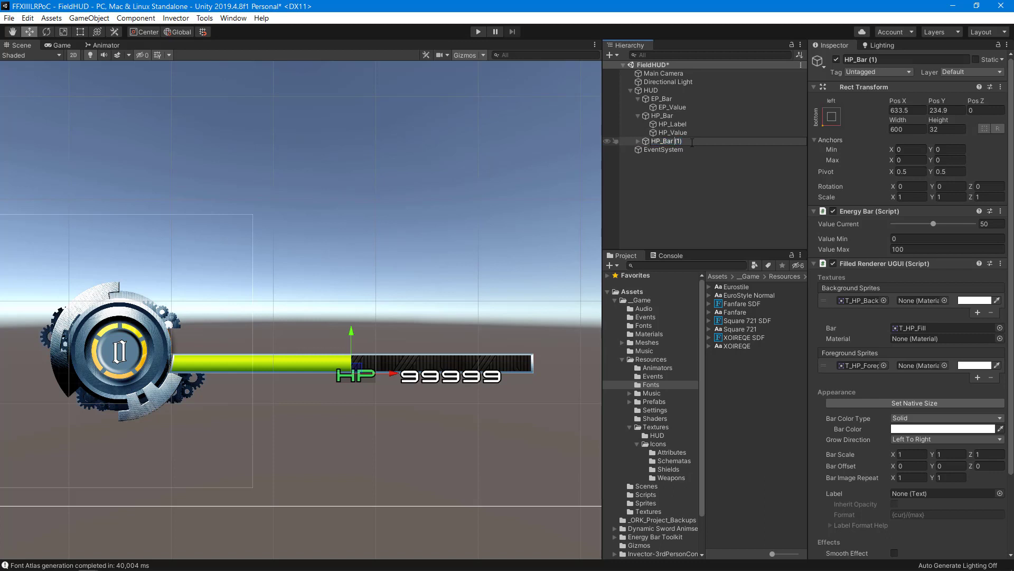
{"action": "type", "text": "s"}
{"action": "type", "text": "_Bar"}
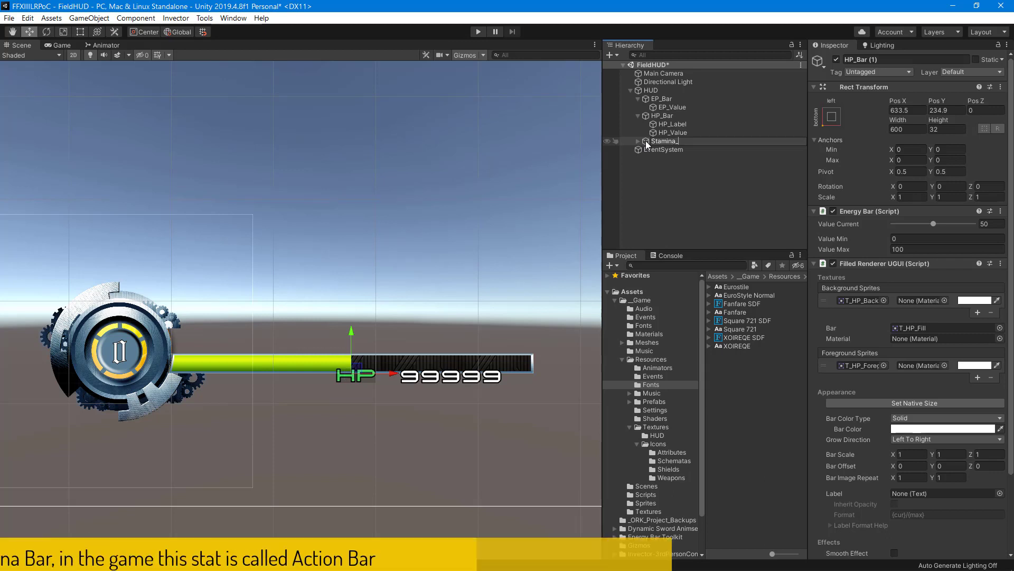
{"action": "key", "text": "Return"}
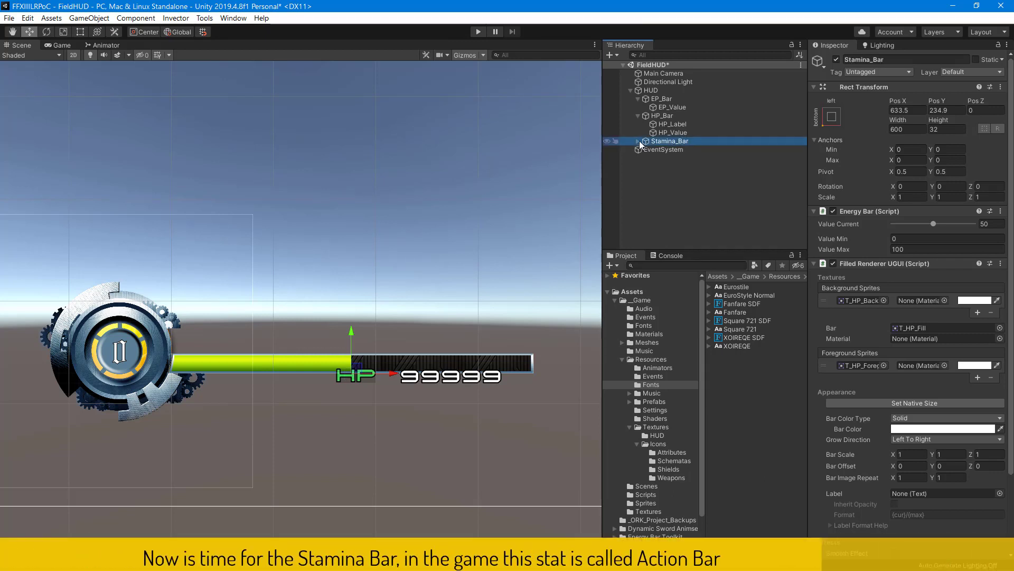
Delete the copied HP_Value and HP_Label children from Stamina_Bar
{"action": "left_click", "coordinate": [638, 141]}
{"action": "left_click", "coordinate": [668, 158]}
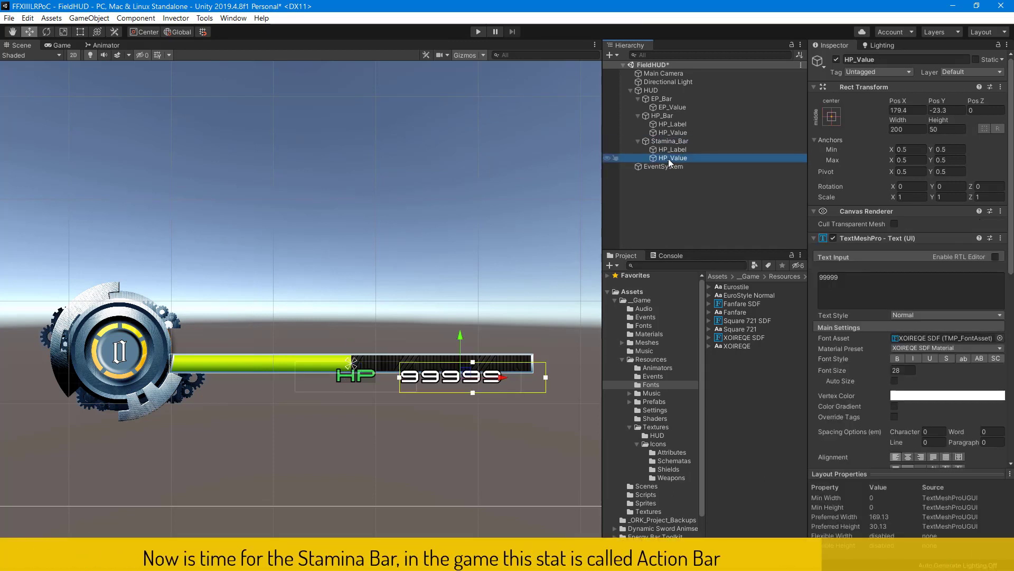
{"action": "key", "text": "Delete"}
{"action": "left_click", "coordinate": [670, 153]}
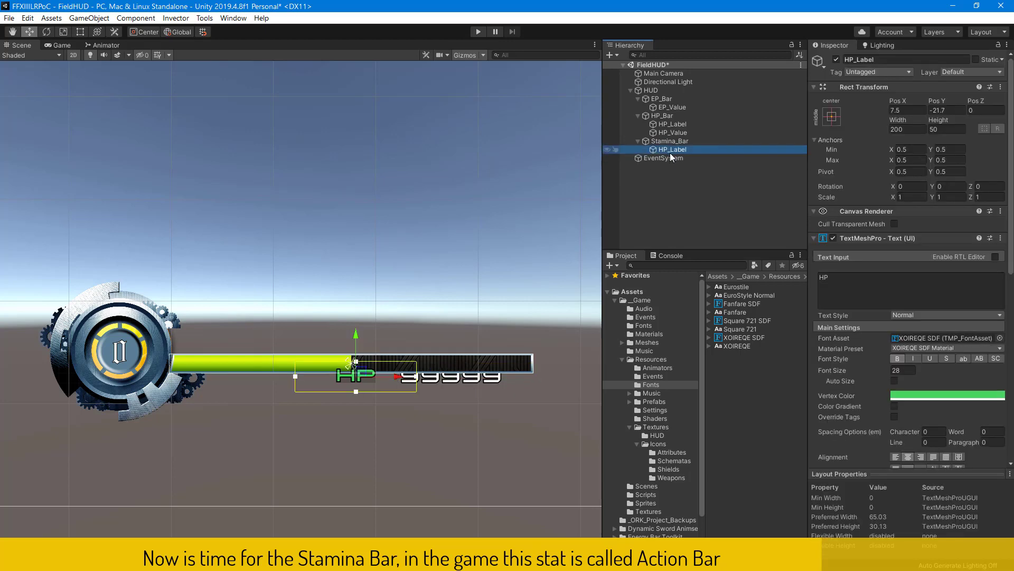
{"action": "key", "text": "Delete"}
{"action": "left_click", "coordinate": [669, 141]}
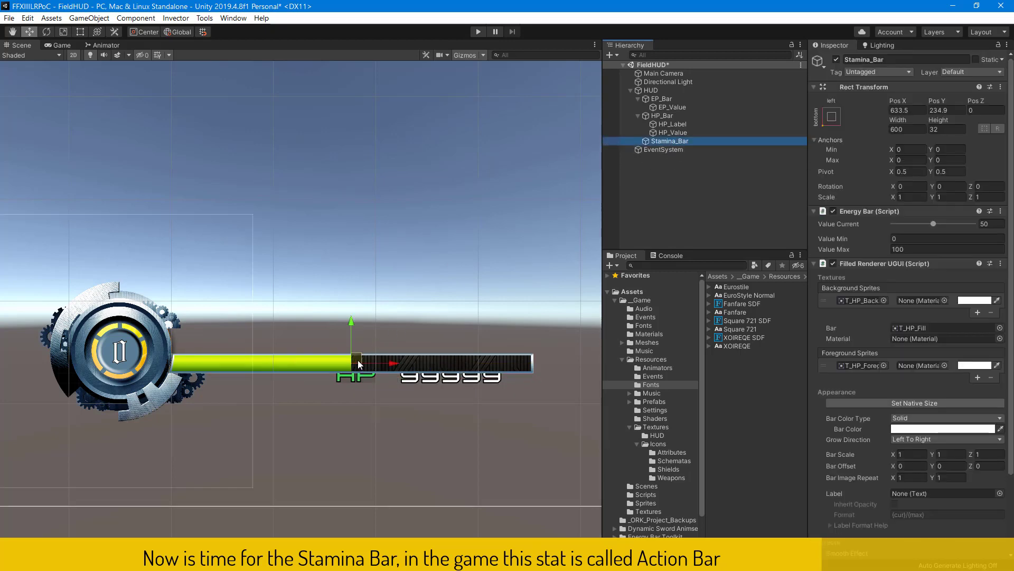
Move Stamina_Bar above the HP bar and assign the T_Stamina background, bar and foreground sprites
{"action": "left_click_drag", "start_coordinate": [358, 365], "coordinate": [351, 338]}
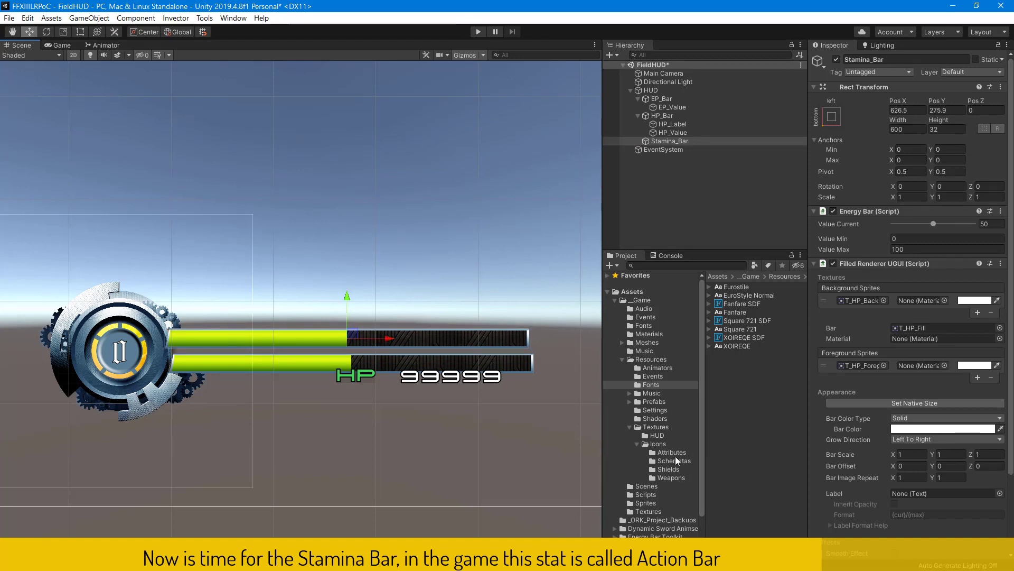
{"action": "left_click", "coordinate": [657, 436]}
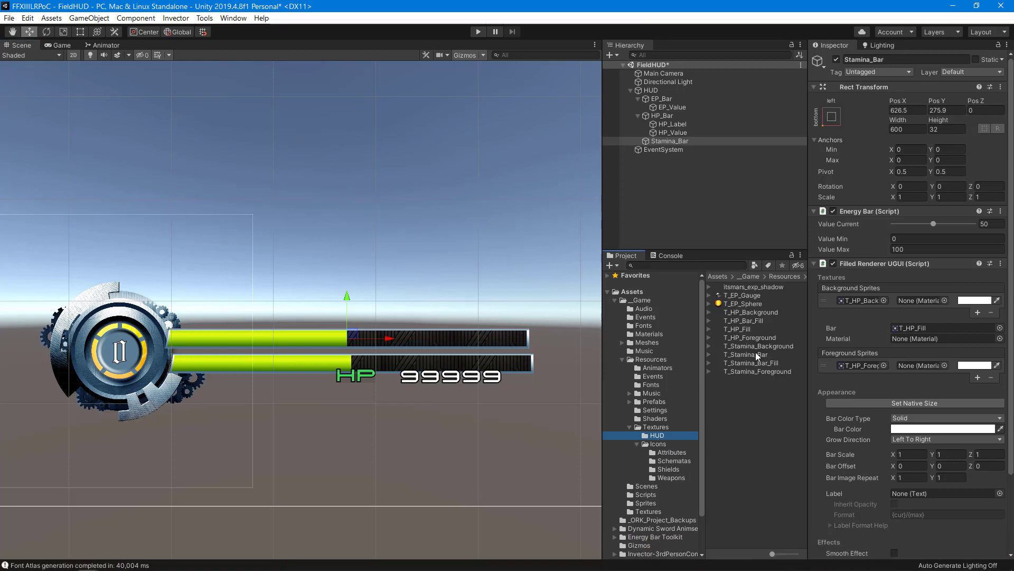
{"action": "left_click_drag", "start_coordinate": [755, 352], "coordinate": [901, 328]}
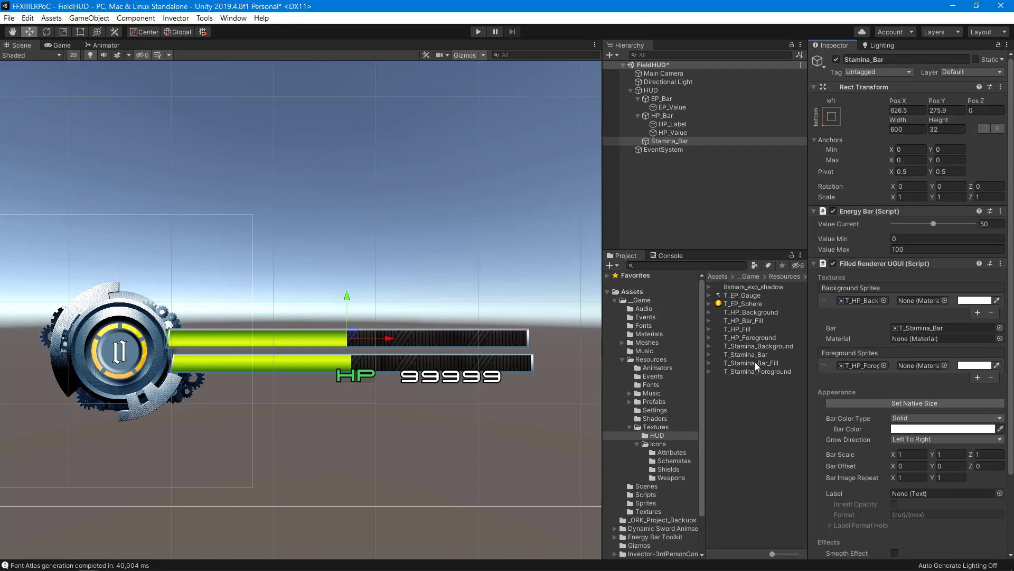
{"action": "left_click_drag", "start_coordinate": [756, 344], "coordinate": [851, 303]}
{"action": "left_click_drag", "start_coordinate": [754, 371], "coordinate": [846, 363]}
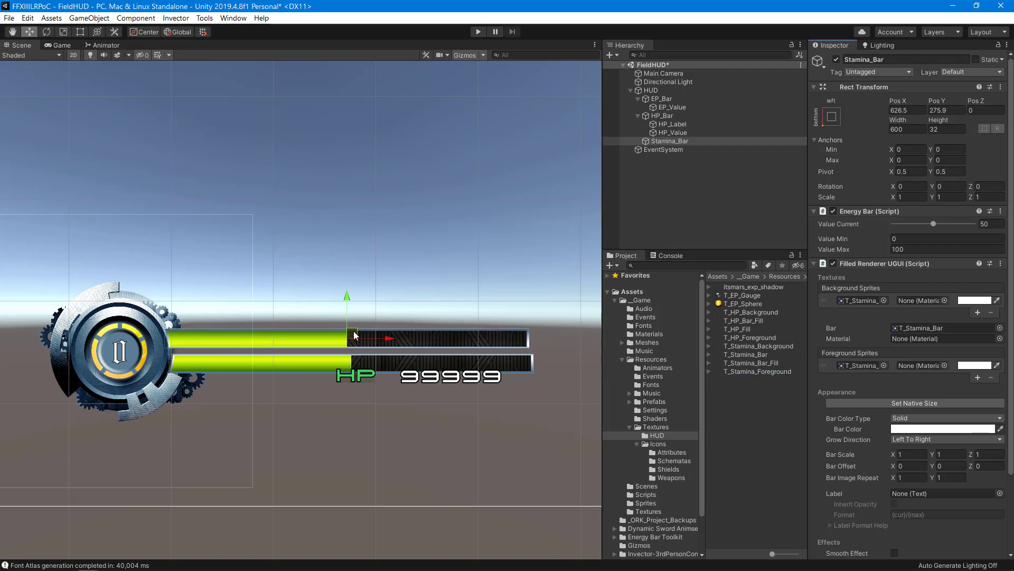
{"action": "left_click_drag", "start_coordinate": [351, 336], "coordinate": [352, 336]}
Set the stamina Bar Color to blue 006AFD
{"action": "scroll", "coordinate": [280, 287], "scroll_direction": "up", "scroll_amount": 2}
{"action": "scroll", "coordinate": [280, 286], "scroll_direction": "up", "scroll_amount": 1}
{"action": "scroll", "coordinate": [303, 325], "scroll_direction": "up", "scroll_amount": 2}
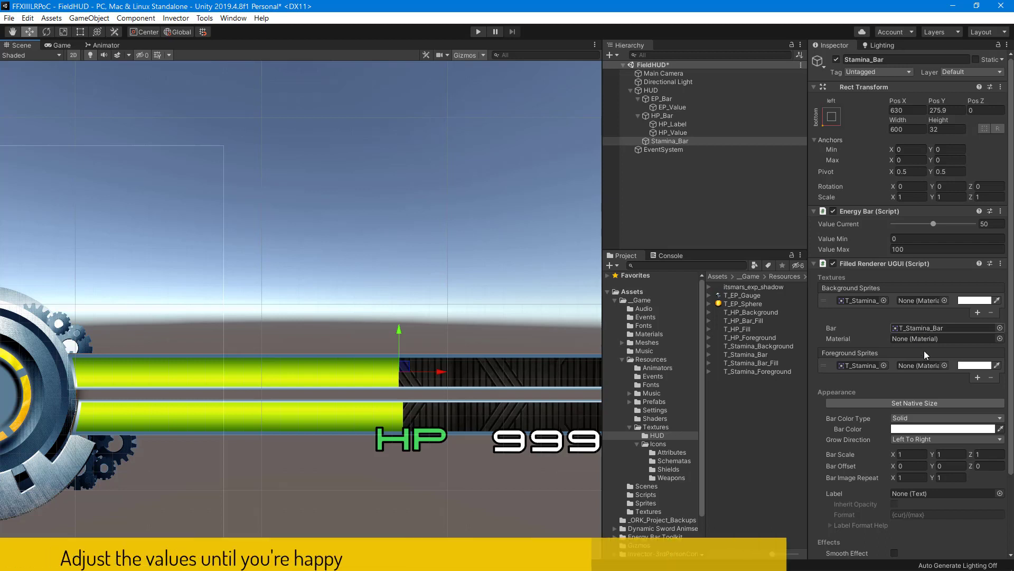
{"action": "left_click", "coordinate": [915, 429]}
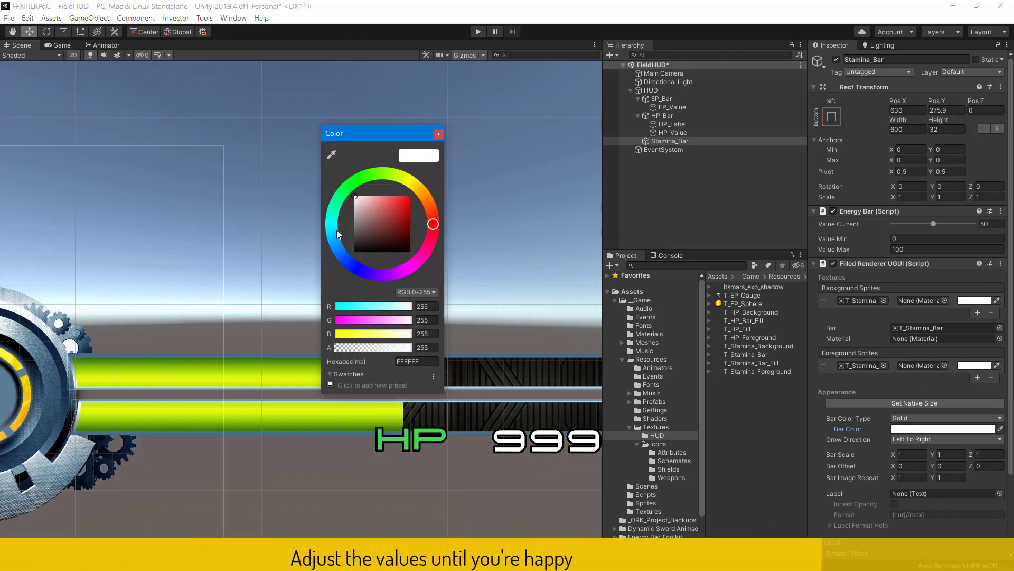
{"action": "left_click_drag", "start_coordinate": [338, 235], "coordinate": [340, 253]}
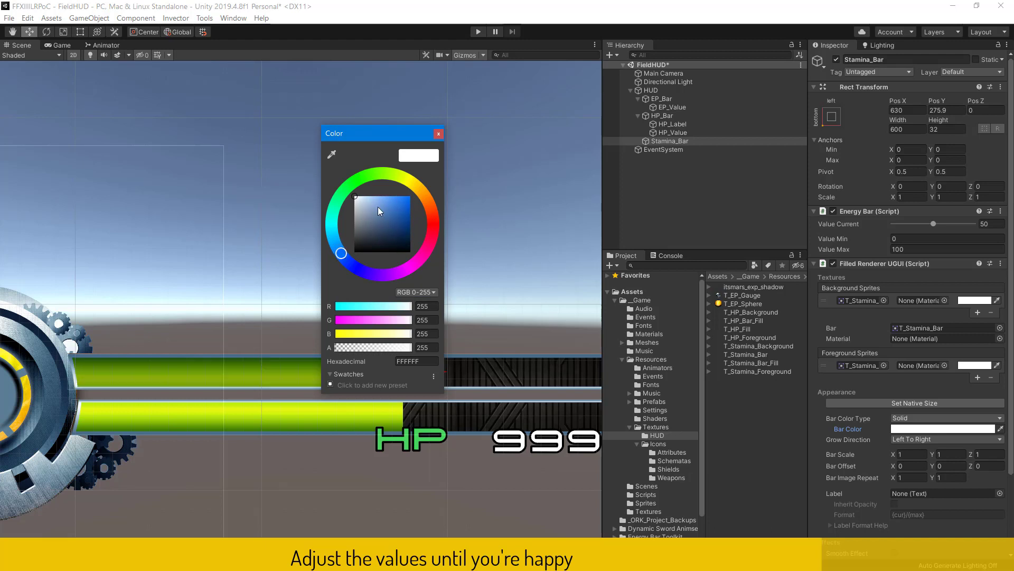
{"action": "left_click_drag", "start_coordinate": [380, 212], "coordinate": [438, 147]}
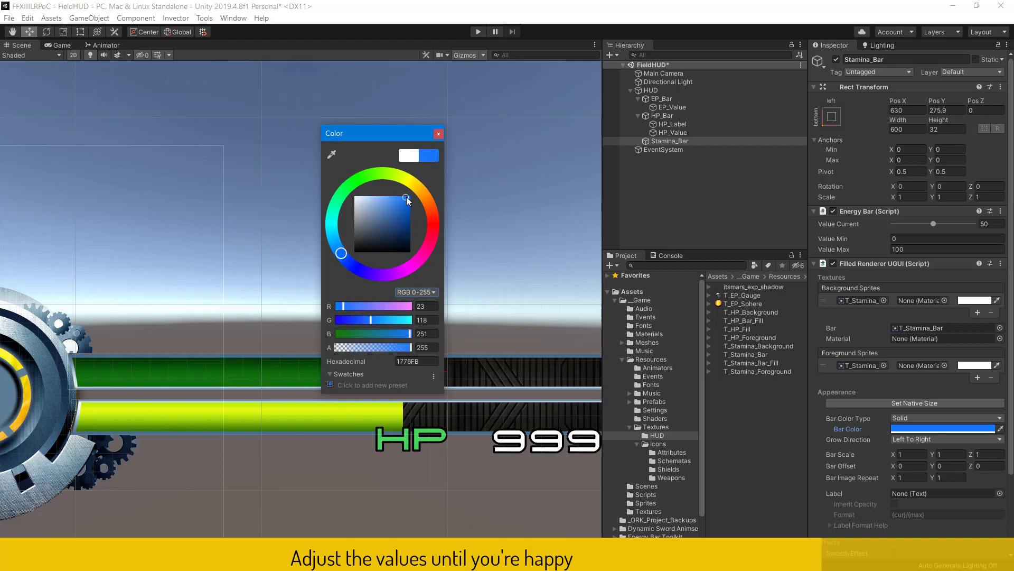
{"action": "left_click", "coordinate": [439, 134]}
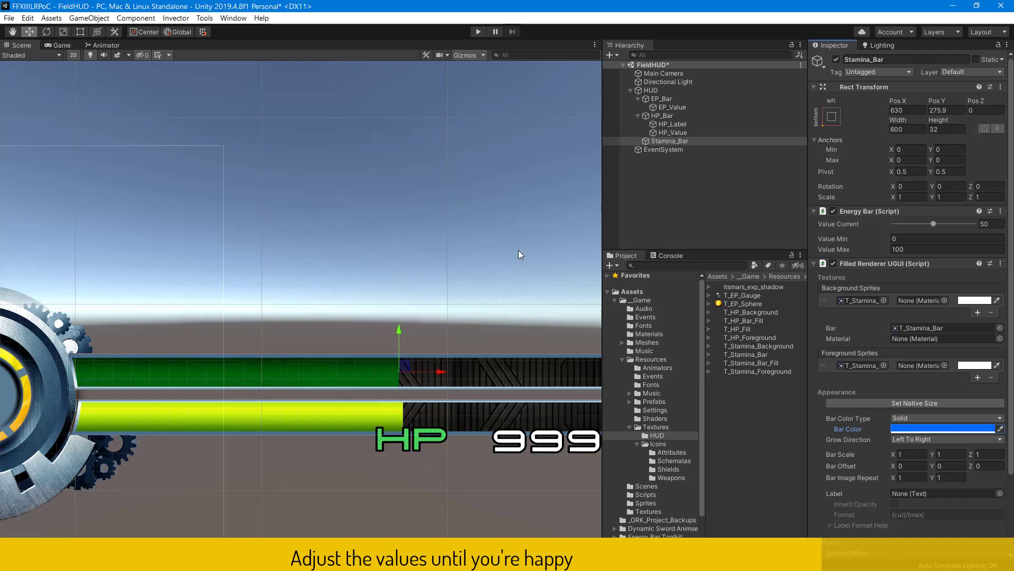
Replace the stamina bar sprite with T_Stamina_Bar_Fill
{"action": "left_click", "coordinate": [907, 329]}
{"action": "left_click", "coordinate": [867, 364]}
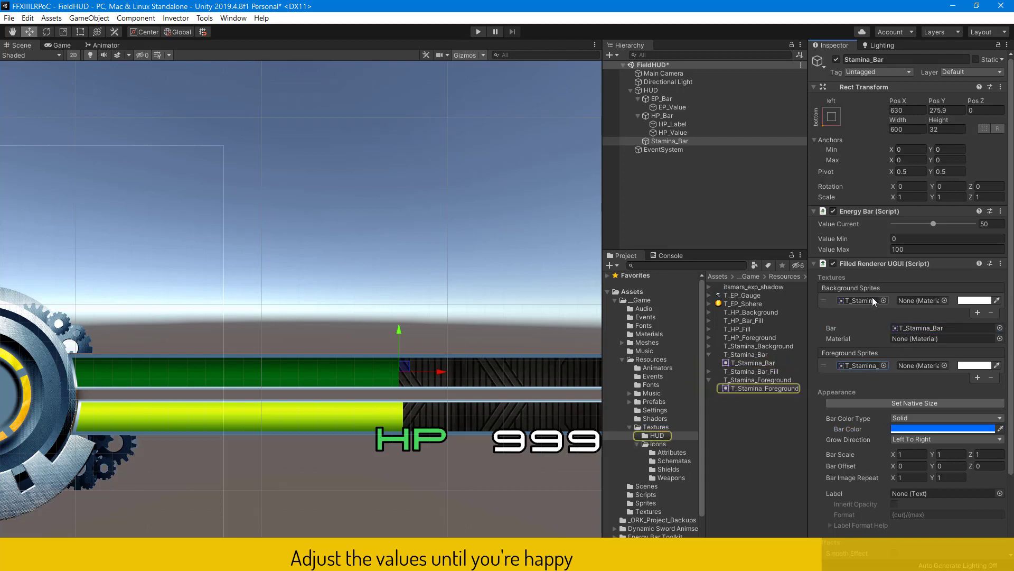
{"action": "left_click", "coordinate": [870, 302]}
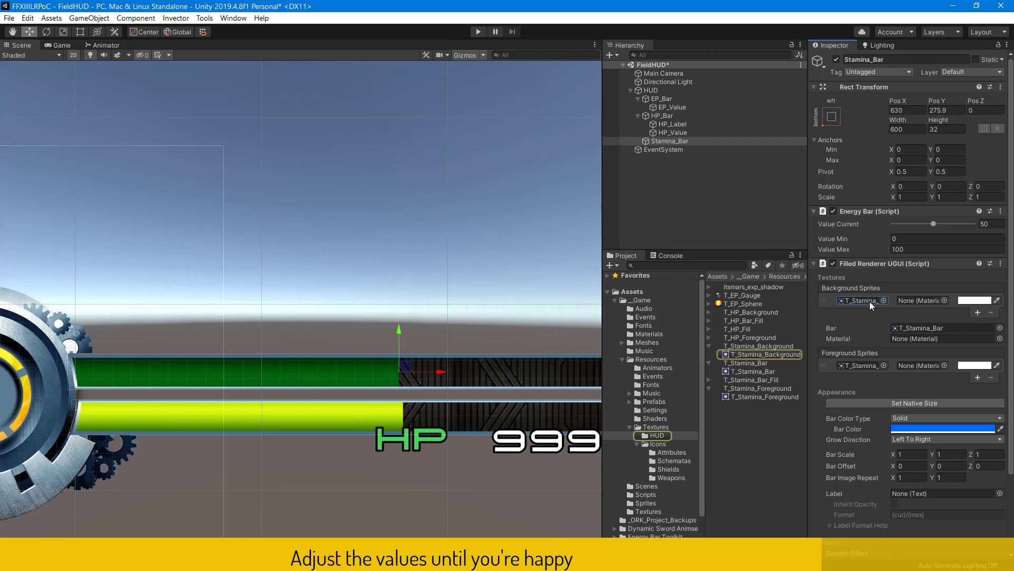
{"action": "left_click", "coordinate": [763, 228]}
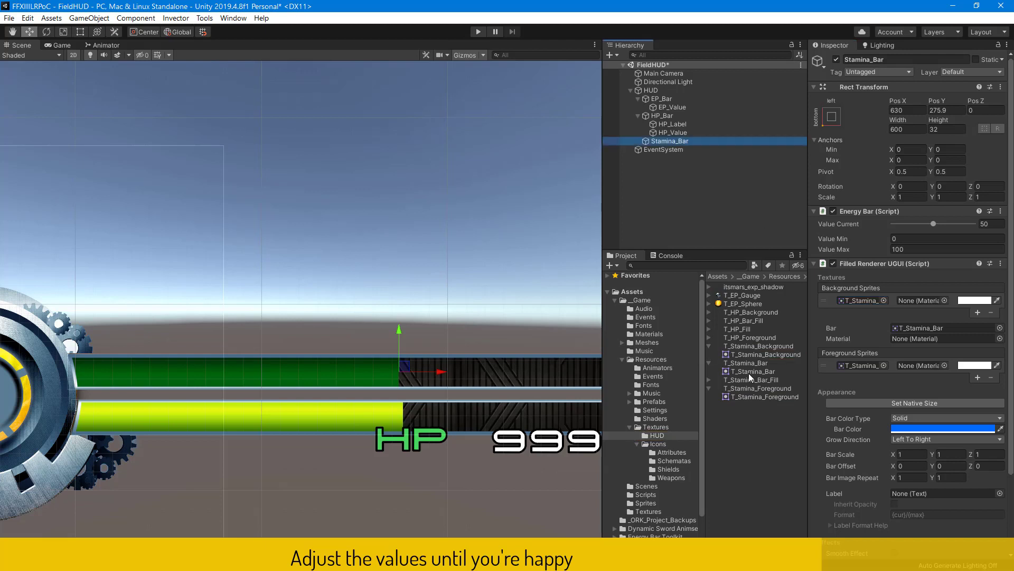
{"action": "left_click_drag", "start_coordinate": [746, 378], "coordinate": [896, 327]}
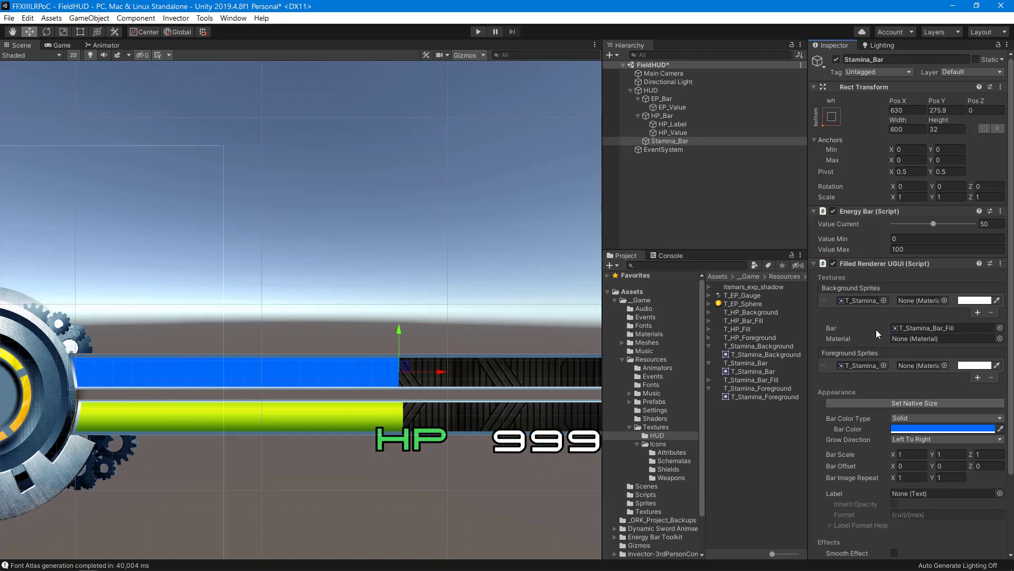
{"action": "scroll", "coordinate": [464, 309], "scroll_direction": "down", "scroll_amount": 2}
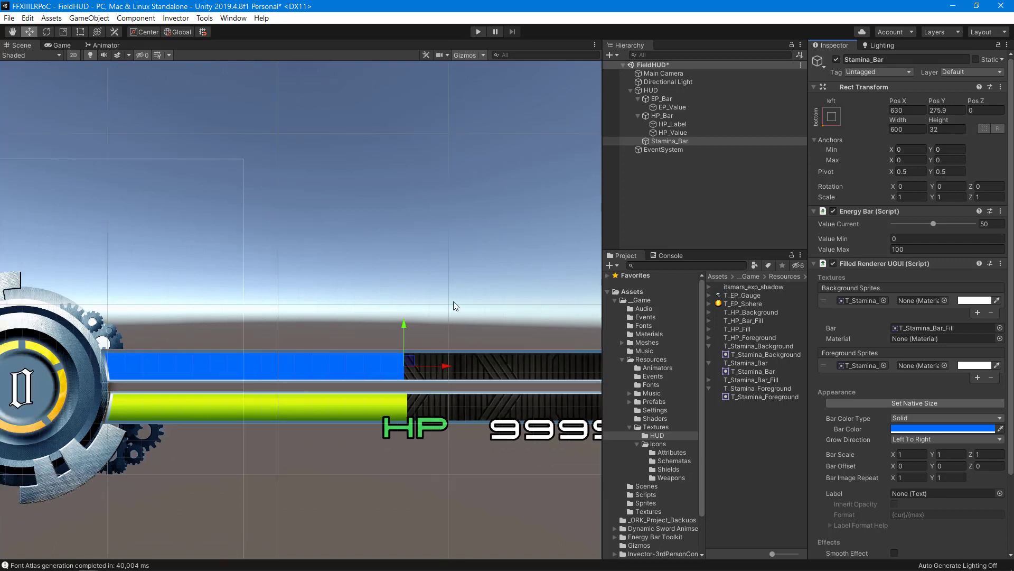
{"action": "scroll", "coordinate": [453, 304], "scroll_direction": "down", "scroll_amount": 1}
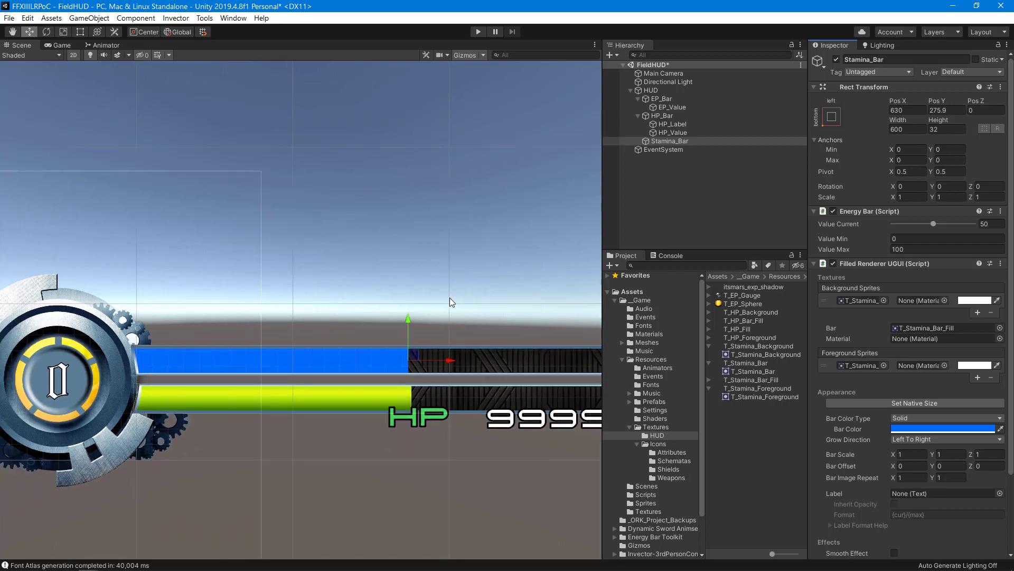
{"action": "left_click", "coordinate": [673, 141]}
Enable Smooth Effect and Burn on Stamina_Bar with a golden BA9B3B burn colour
{"action": "scroll", "coordinate": [848, 411], "scroll_direction": "down", "scroll_amount": 3}
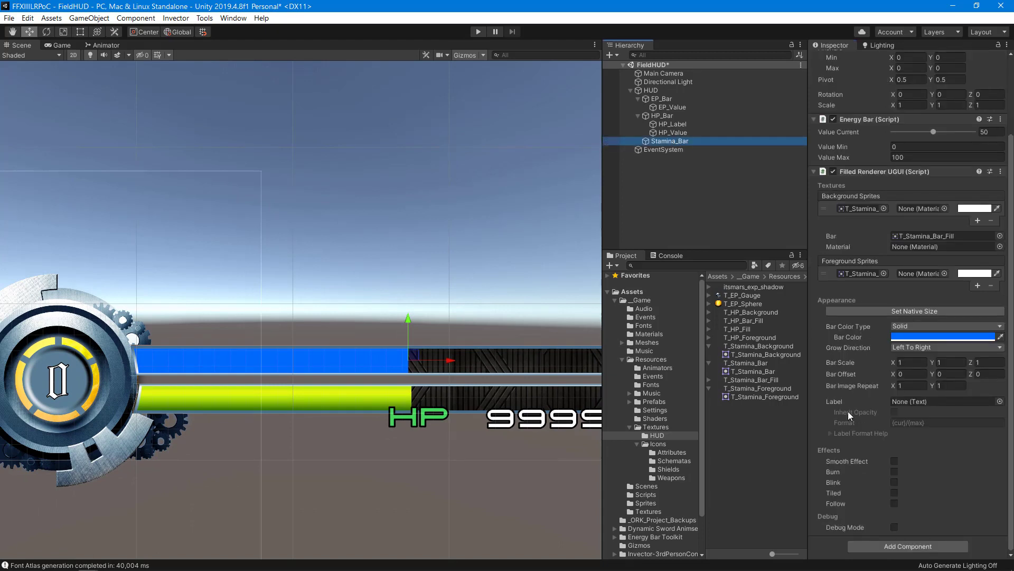
{"action": "left_click", "coordinate": [894, 461]}
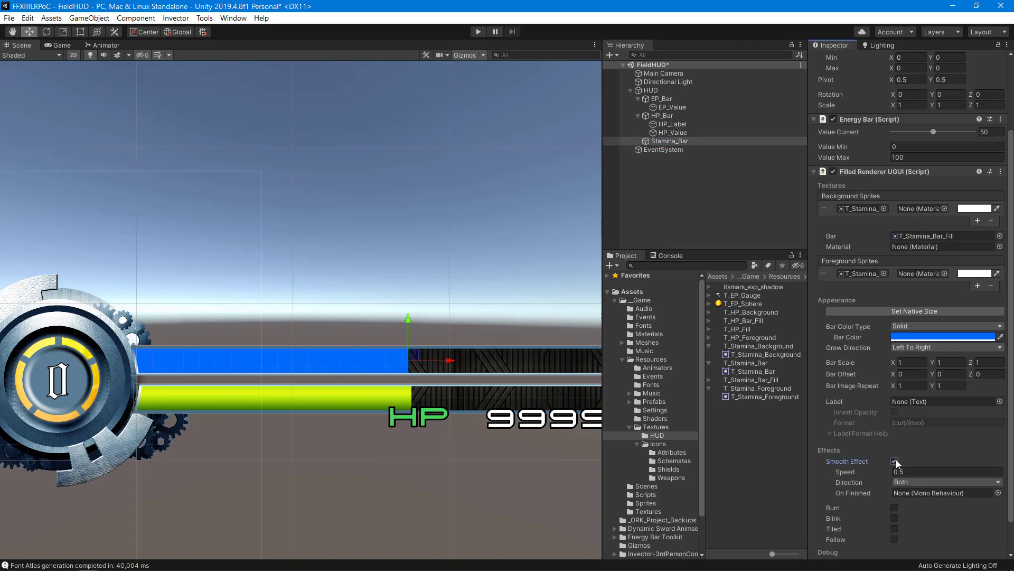
{"action": "left_click", "coordinate": [893, 507]}
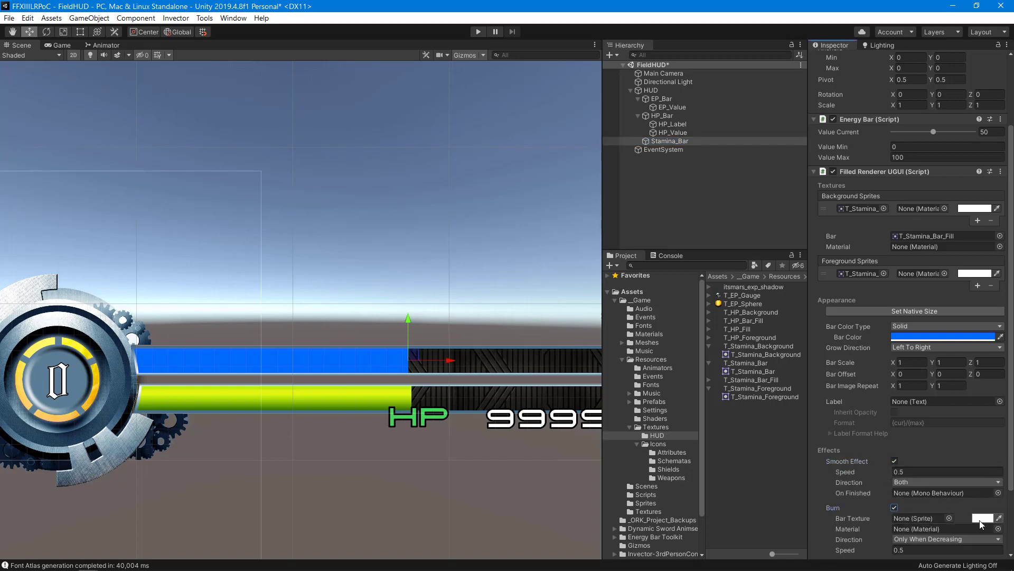
{"action": "left_click", "coordinate": [981, 523]}
{"action": "left_click", "coordinate": [384, 219]}
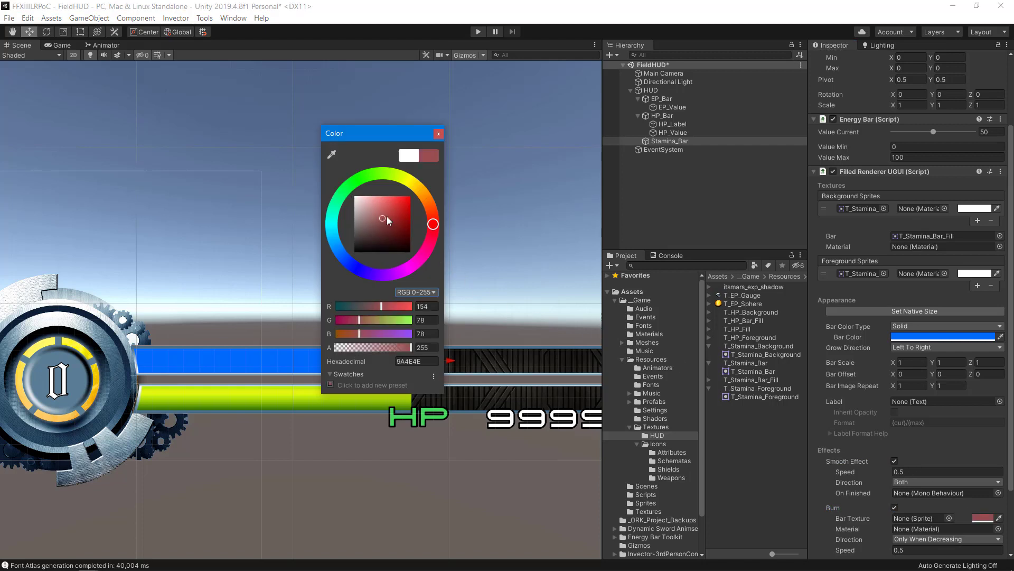
{"action": "left_click", "coordinate": [393, 212]}
{"action": "left_click_drag", "start_coordinate": [432, 224], "coordinate": [420, 189]}
{"action": "left_click", "coordinate": [439, 134]}
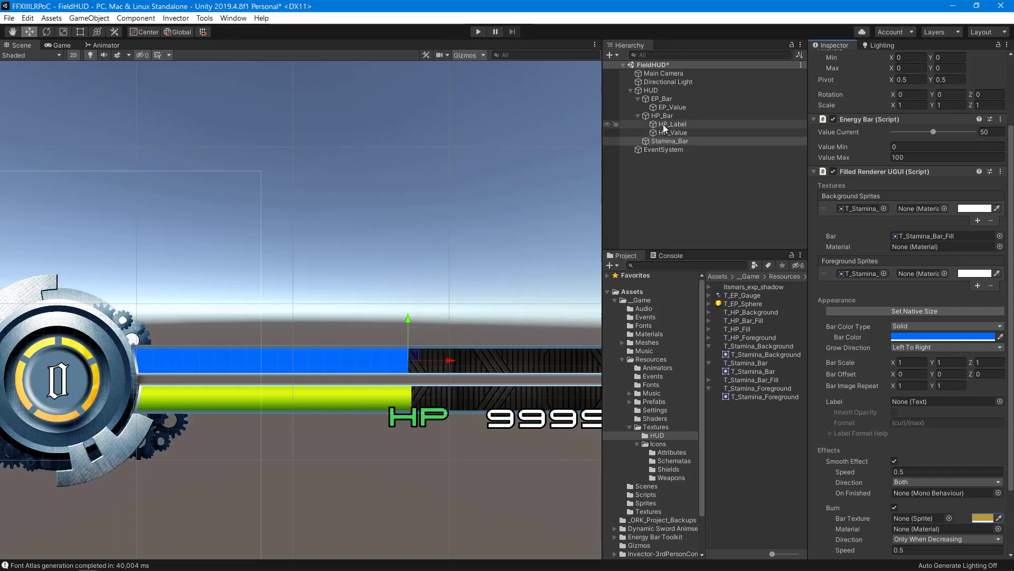
On HP_Bar, enable Smooth Effect and Burn with an orange FFAD00 burn colour
{"action": "left_click", "coordinate": [663, 116]}
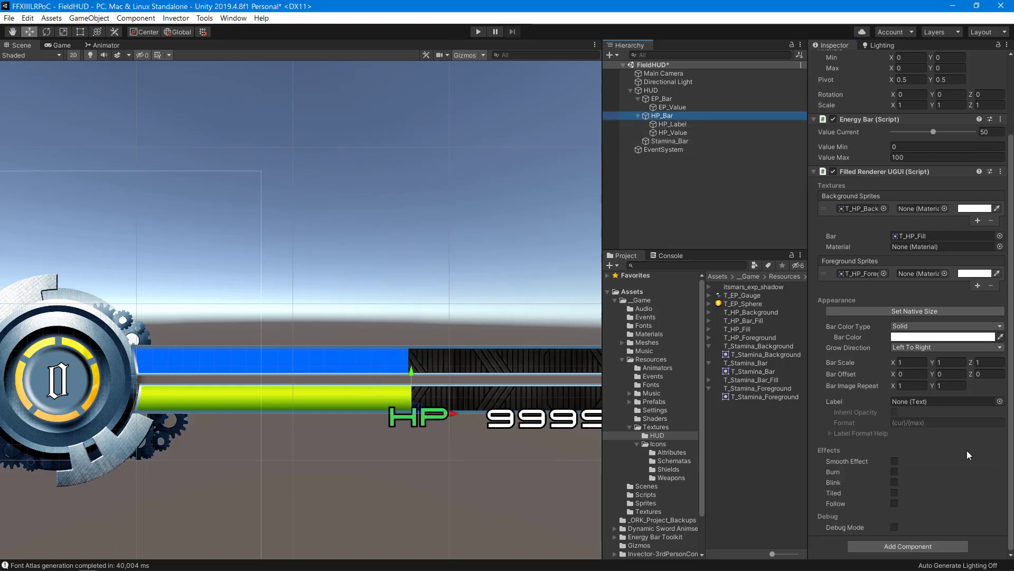
{"action": "left_click", "coordinate": [895, 461]}
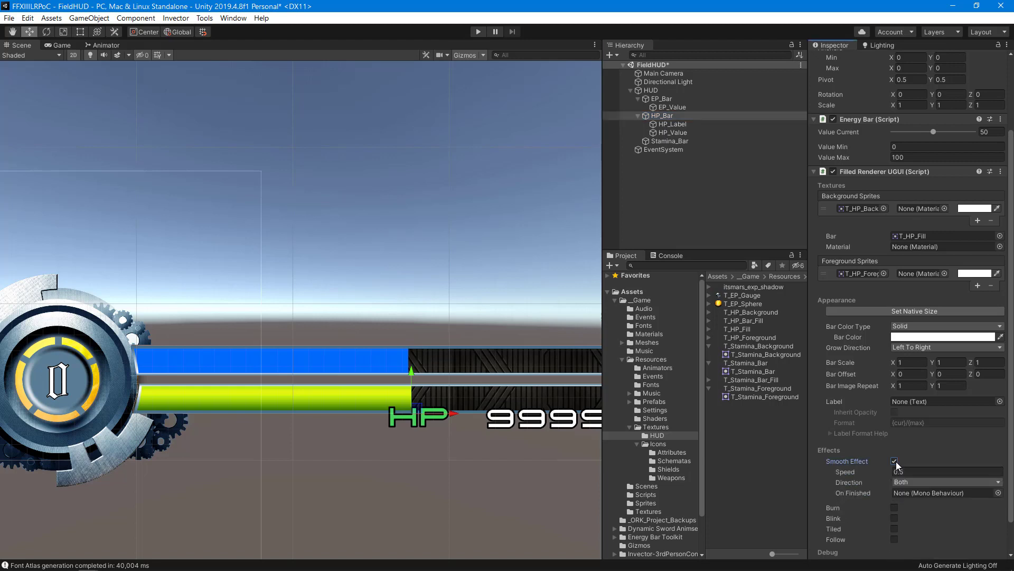
{"action": "left_click", "coordinate": [895, 508]}
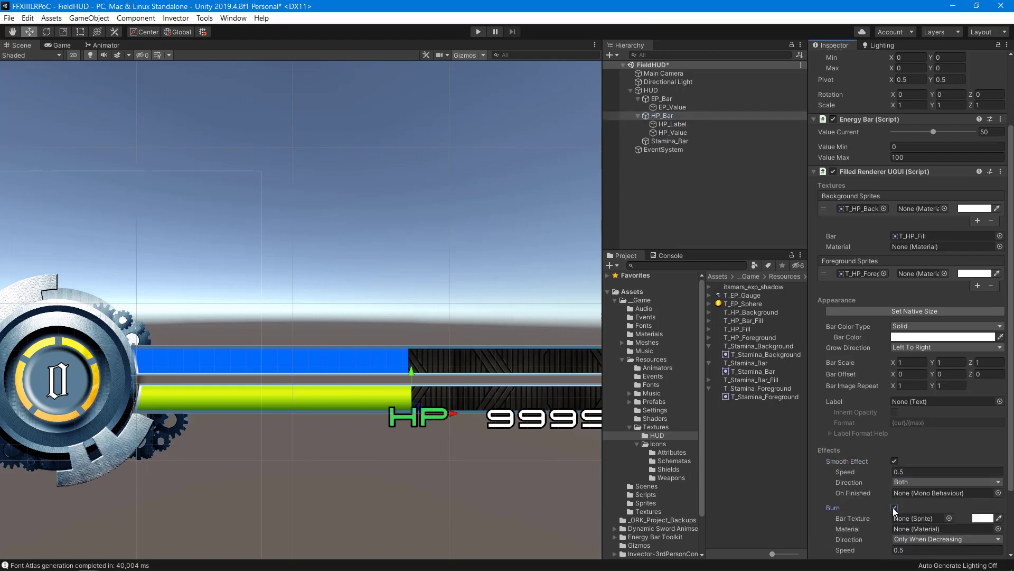
{"action": "left_click", "coordinate": [982, 519]}
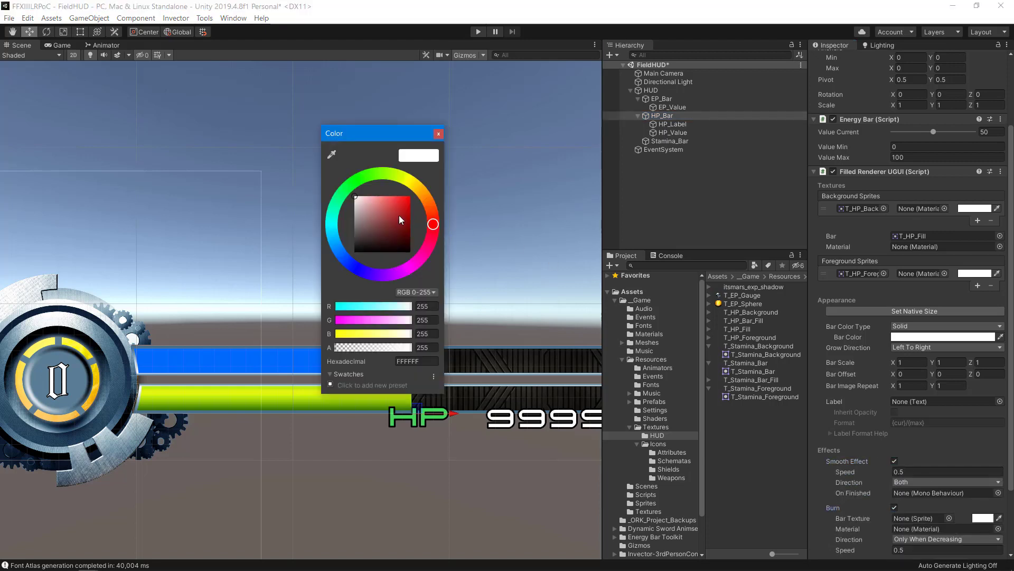
{"action": "mouse_move", "coordinate": [434, 221]}
{"action": "left_mouse_down"}
{"action": "mouse_move", "coordinate": [436, 203]}
{"action": "mouse_move", "coordinate": [411, 196]}
{"action": "left_mouse_up"}
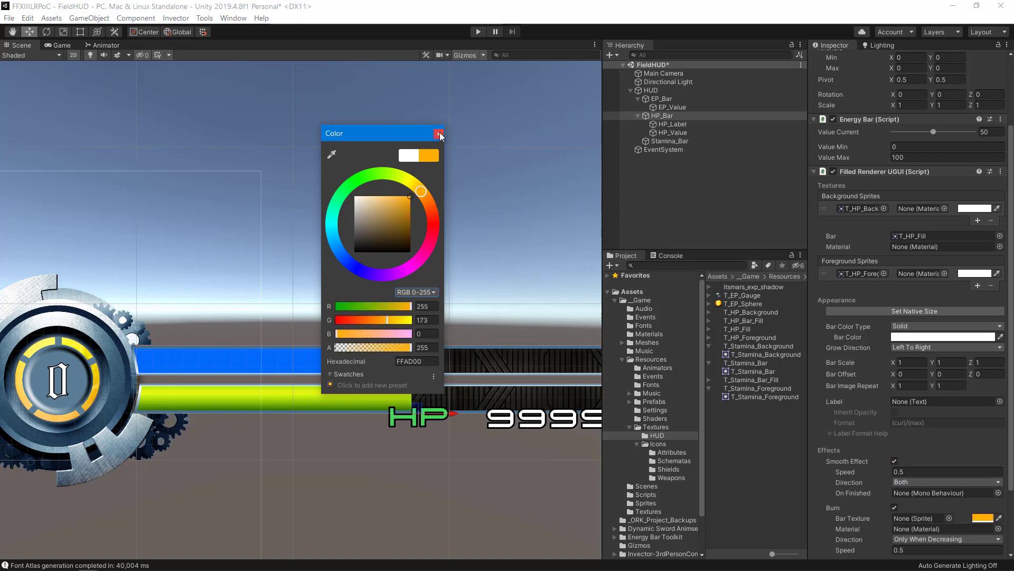
{"action": "left_click", "coordinate": [439, 134]}
{"action": "scroll", "coordinate": [439, 137], "scroll_direction": "down", "scroll_amount": 3}
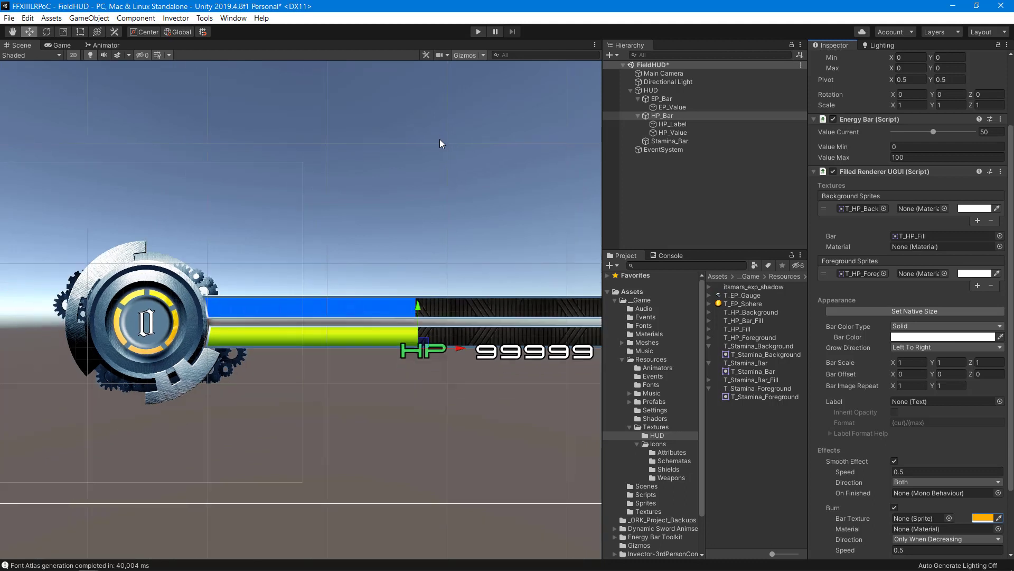
{"action": "middle_click_drag", "start_coordinate": [460, 192], "coordinate": [414, 195]}
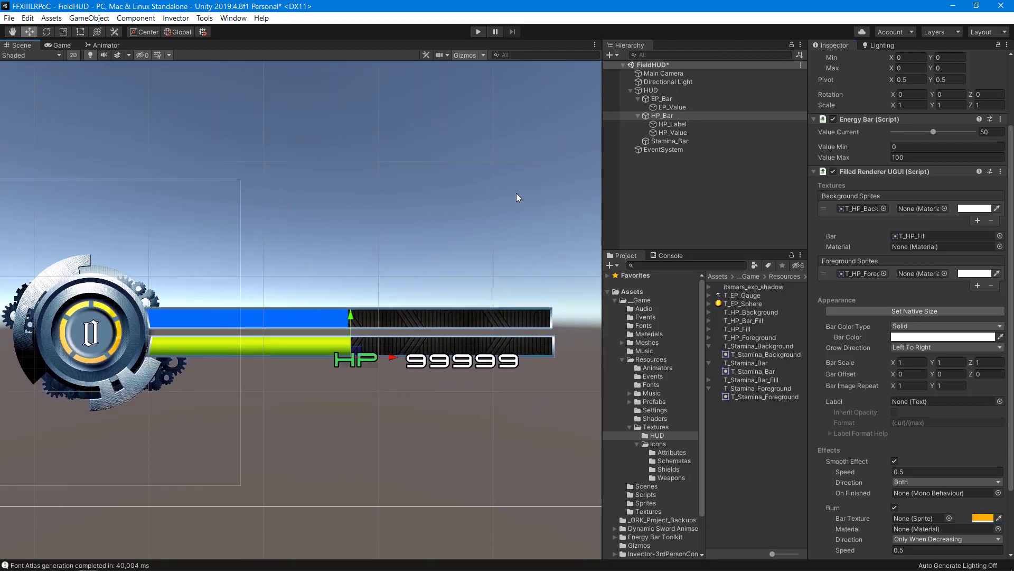
Set Value Current to 100 on both HP_Bar and Stamina_Bar
{"action": "left_click_drag", "start_coordinate": [933, 132], "coordinate": [978, 131]}
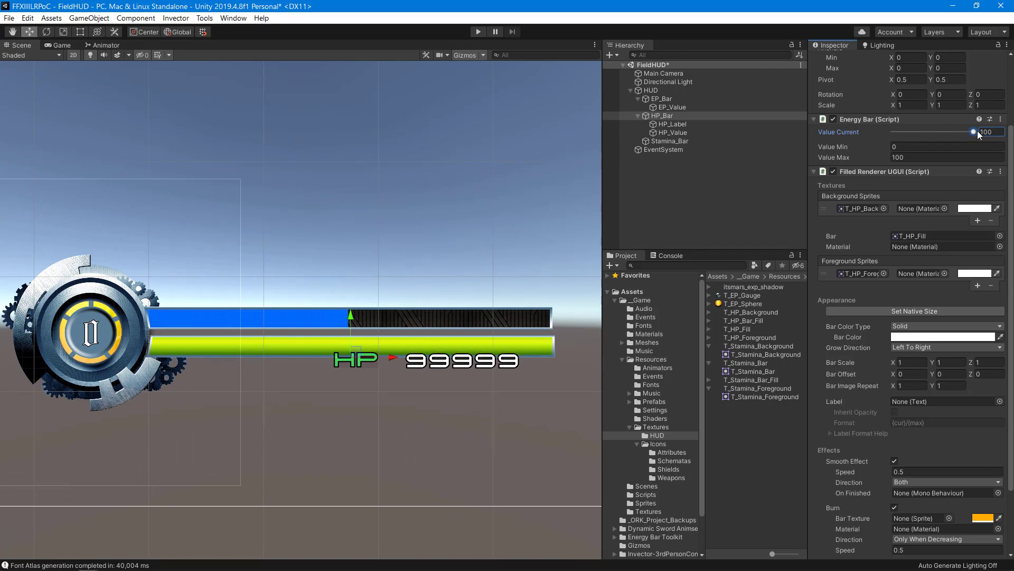
{"action": "left_click", "coordinate": [663, 140]}
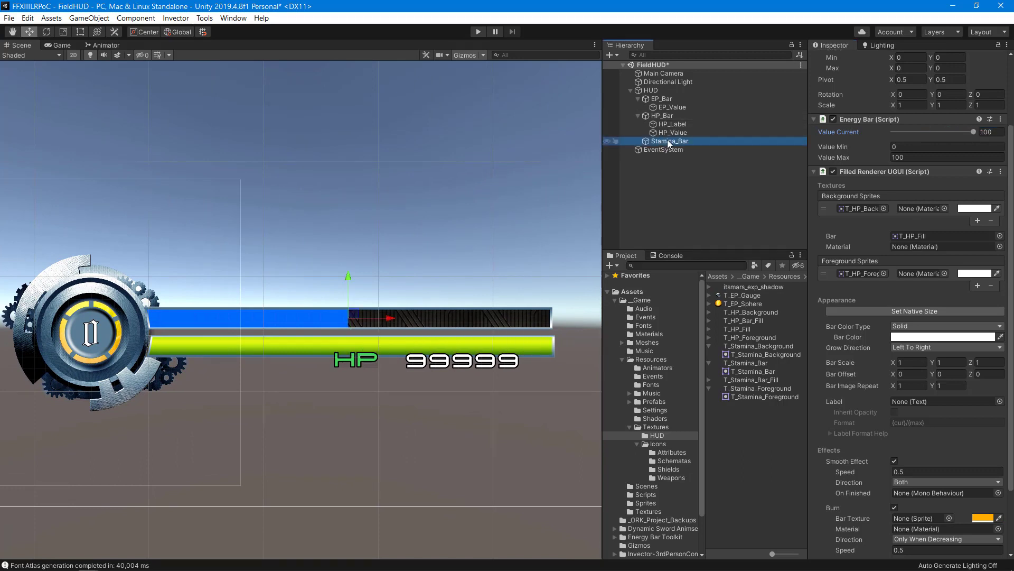
{"action": "left_click_drag", "start_coordinate": [933, 132], "coordinate": [977, 131]}
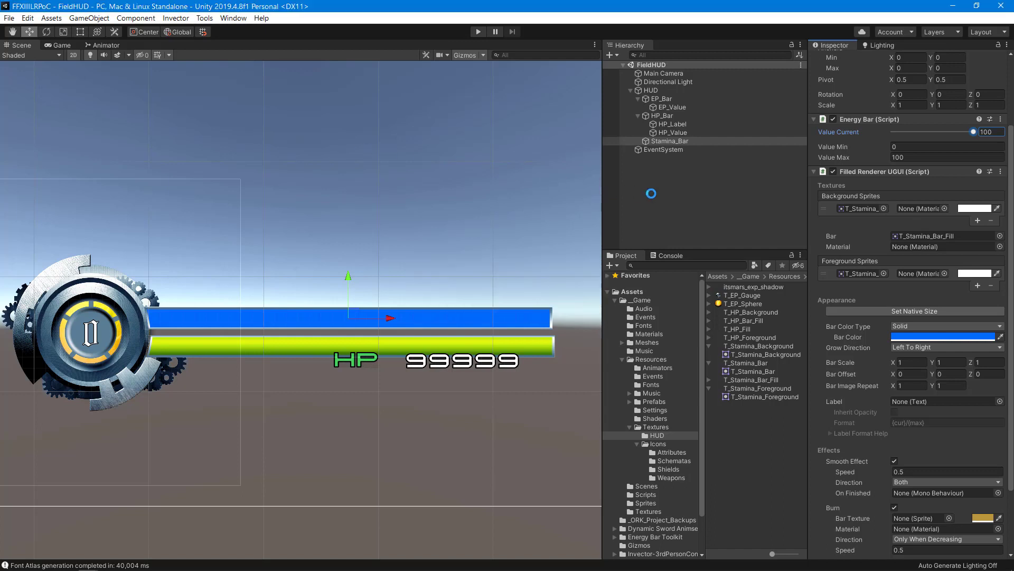
{"action": "left_click", "coordinate": [660, 89]}
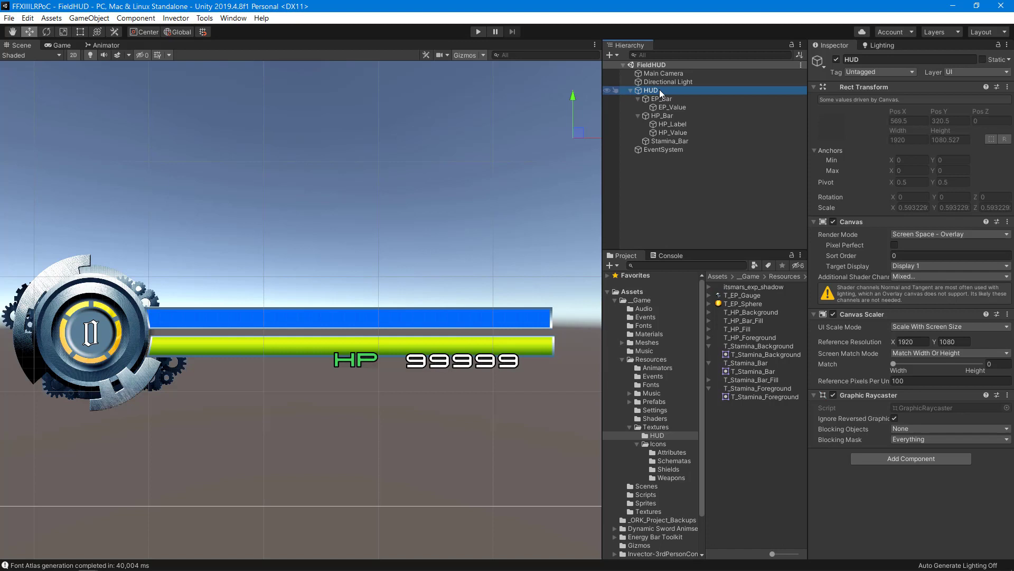
{"action": "left_click", "coordinate": [642, 494]}
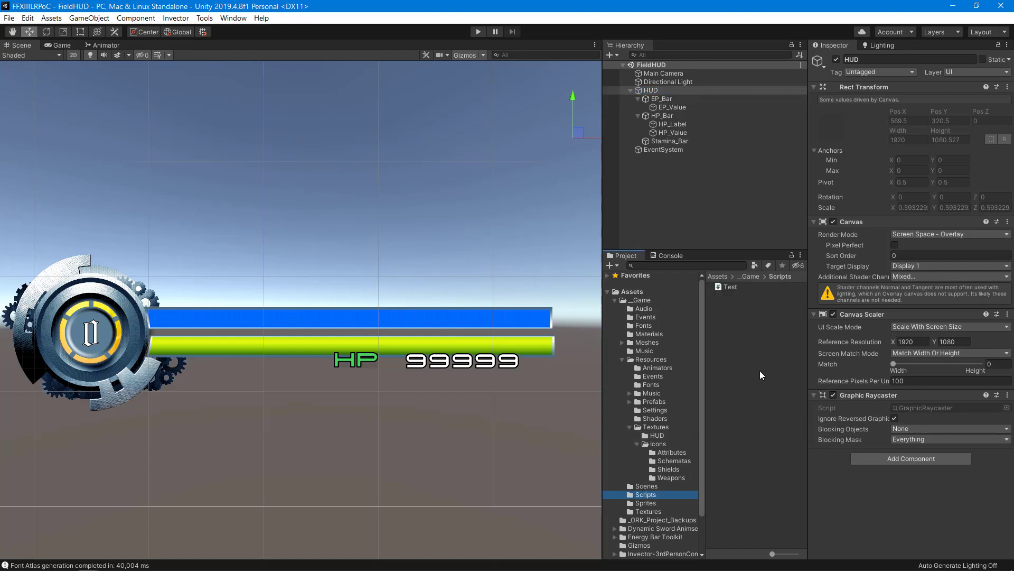
{"action": "left_click", "coordinate": [766, 342]}
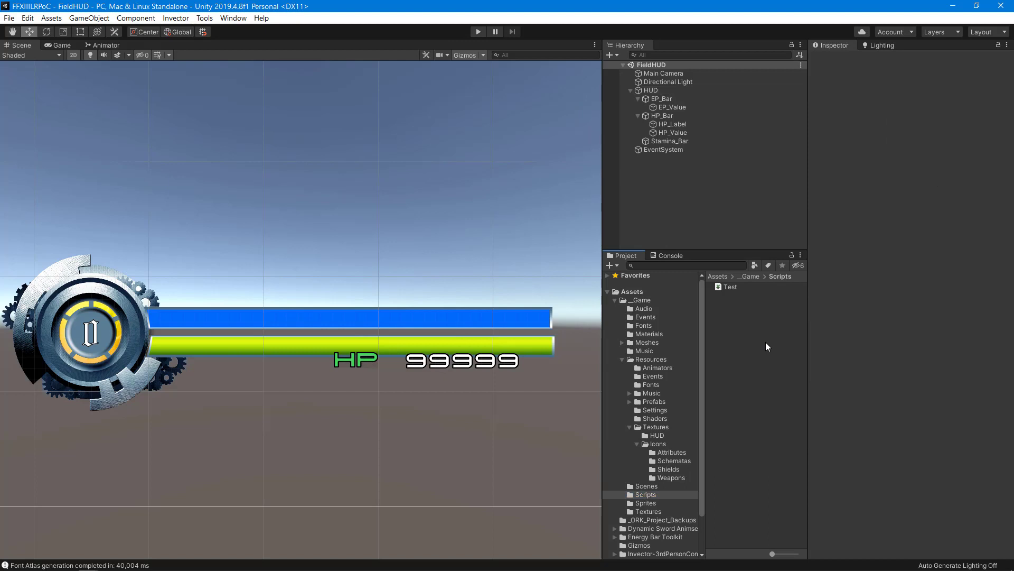
Change HP_Bar's Bar Color to dark green 127B1D
{"action": "left_click", "coordinate": [662, 115]}
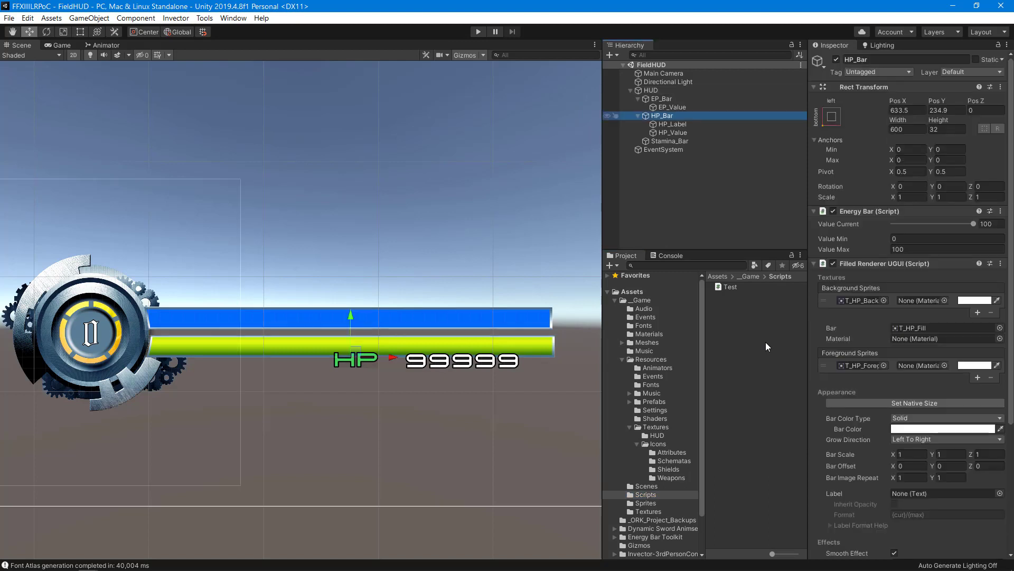
{"action": "left_click", "coordinate": [938, 429]}
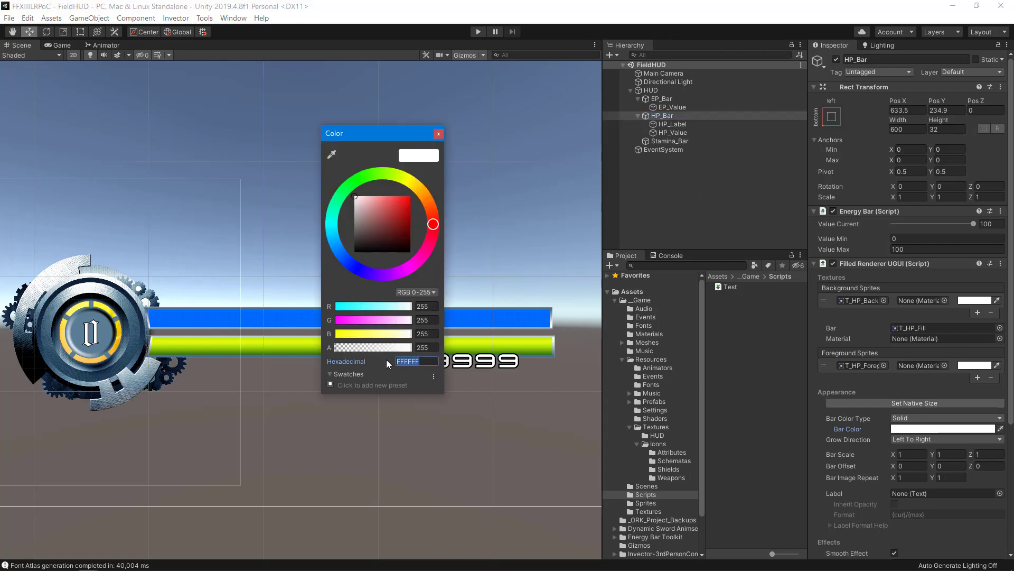
{"action": "type", "text": "127B1D"}
{"action": "left_click", "coordinate": [439, 134]}
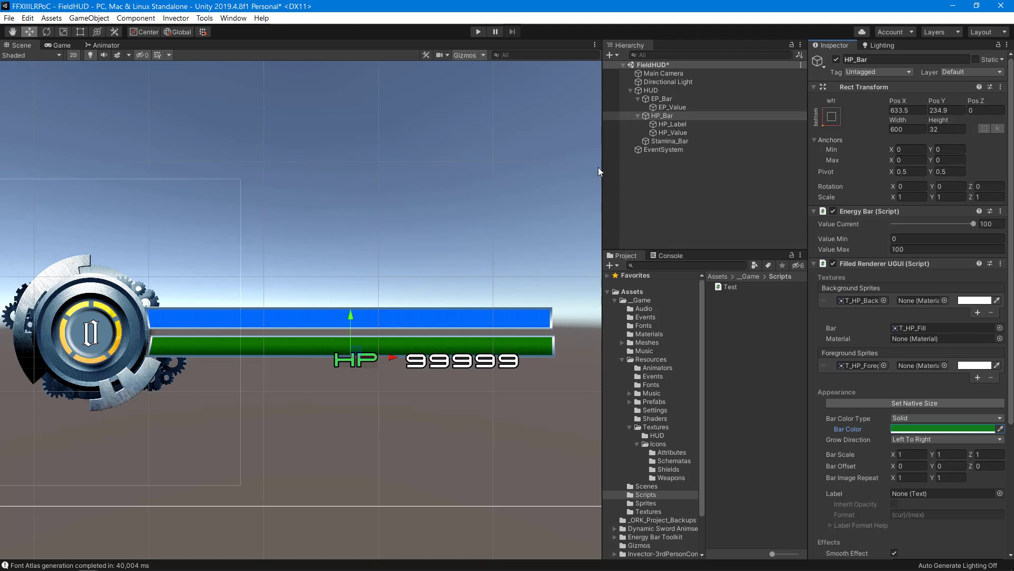
{"action": "left_click", "coordinate": [659, 141]}
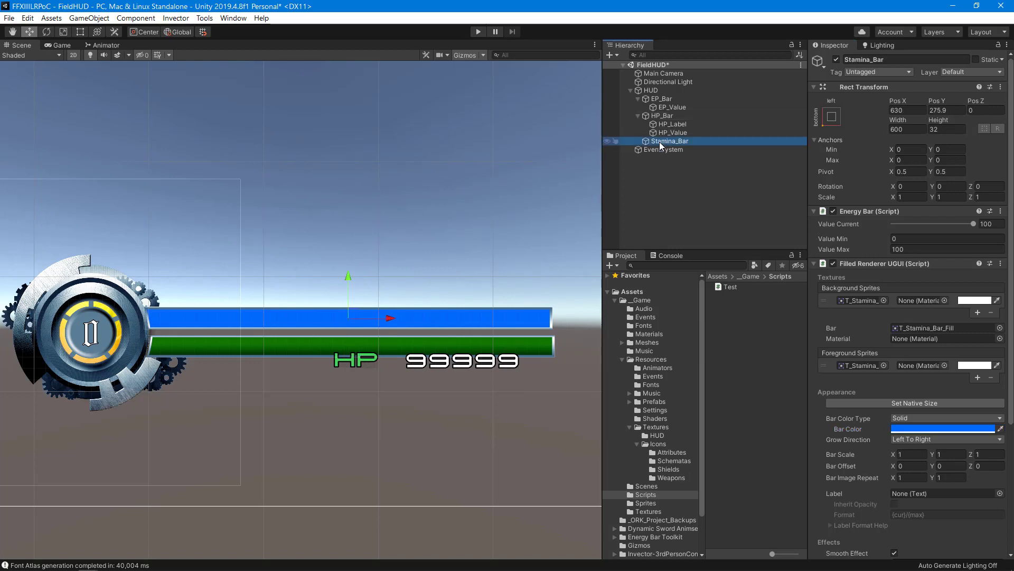
Set Stamina_Bar width to 512 and shift it left to about 585, 277.8
{"action": "left_click", "coordinate": [908, 130]}
{"action": "type", "text": "512"}
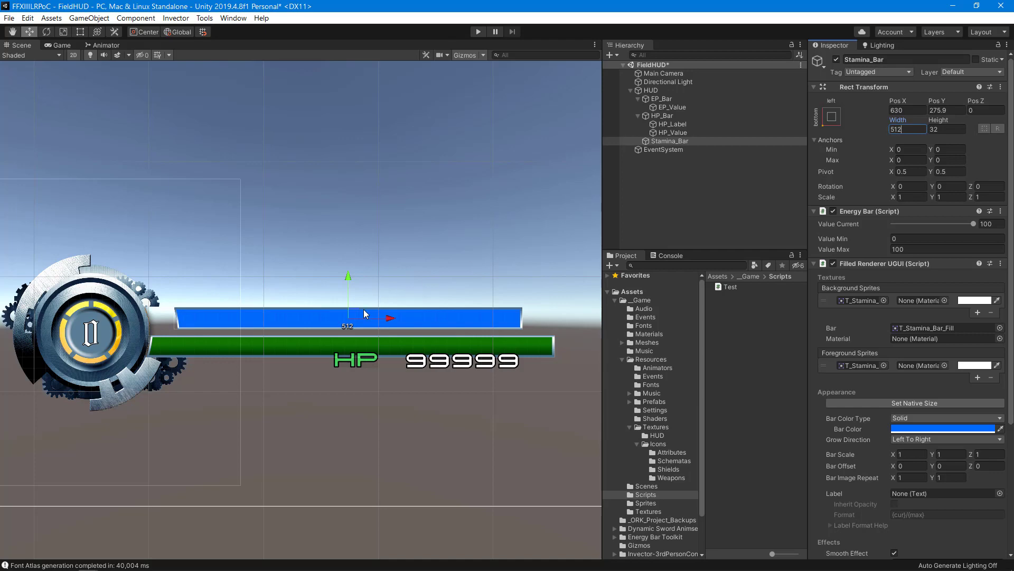
{"action": "left_click_drag", "start_coordinate": [347, 319], "coordinate": [323, 315]}
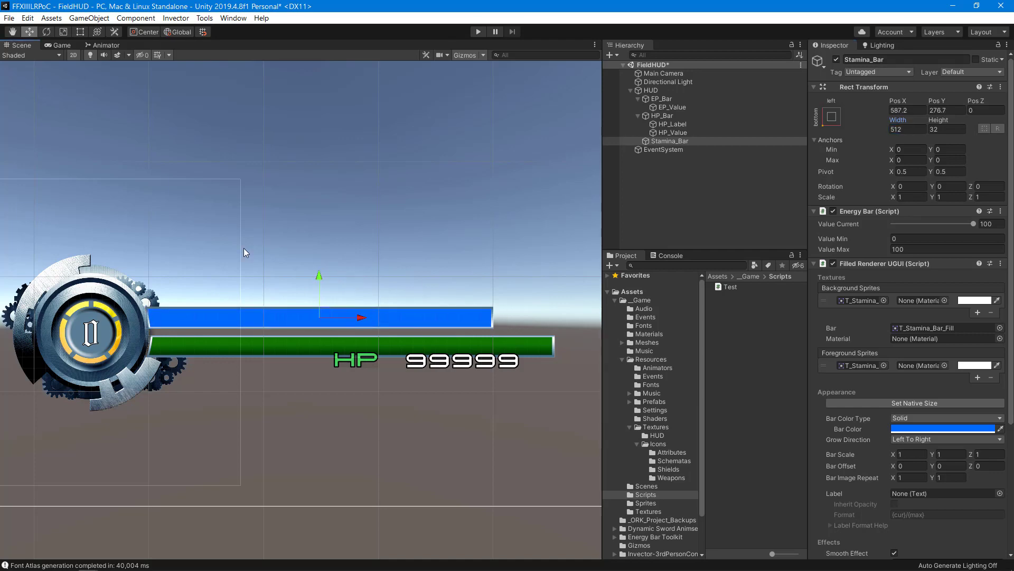
{"action": "scroll", "coordinate": [203, 276], "scroll_direction": "up", "scroll_amount": 3}
{"action": "scroll", "coordinate": [386, 173], "scroll_direction": "up", "scroll_amount": 3}
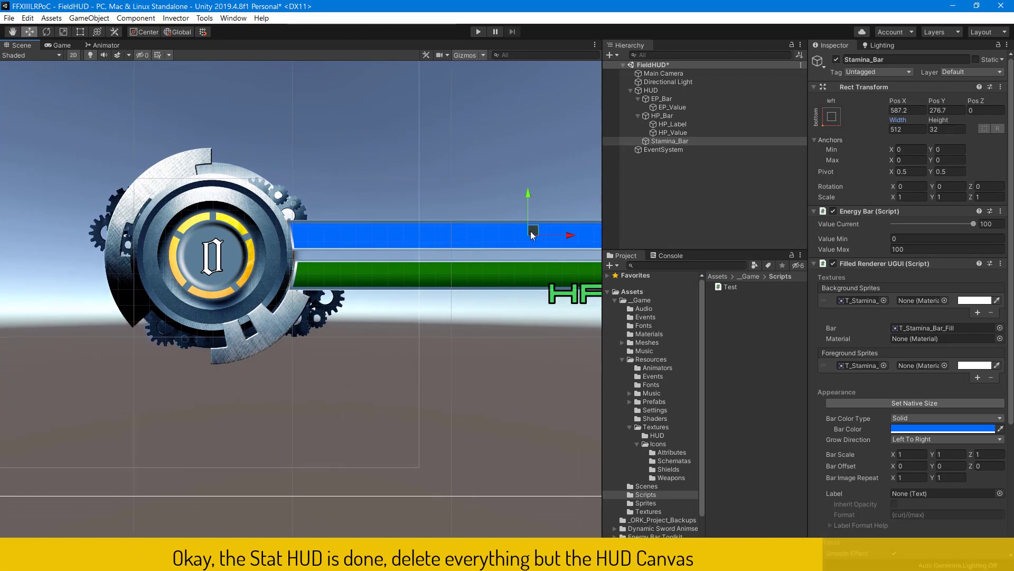
{"action": "left_click_drag", "start_coordinate": [529, 234], "coordinate": [532, 234]}
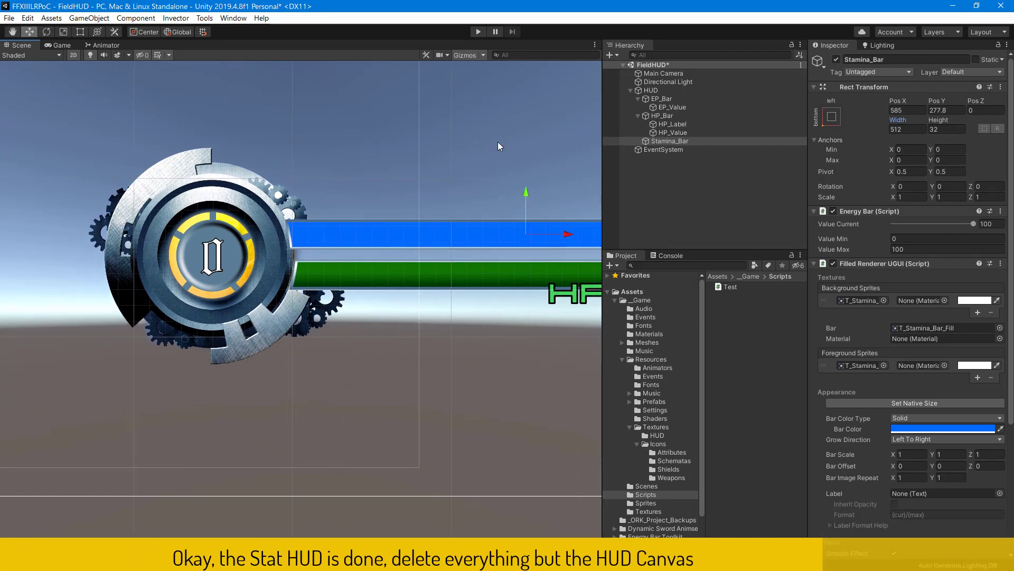
Delete EventSystem, Main Camera and Directional Light from the scene
{"action": "key", "text": "ctrl+s"}
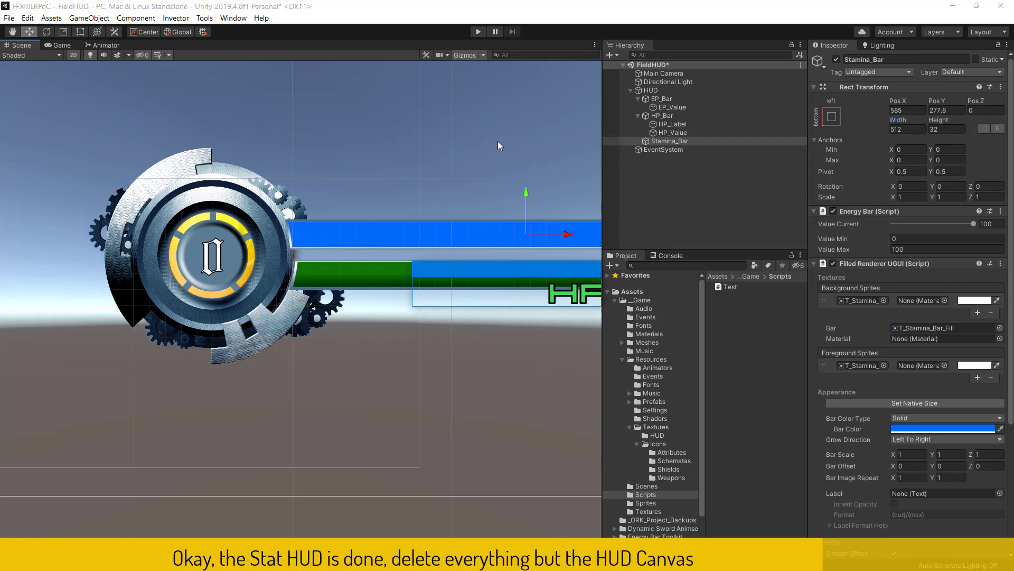
{"action": "left_click", "coordinate": [672, 195]}
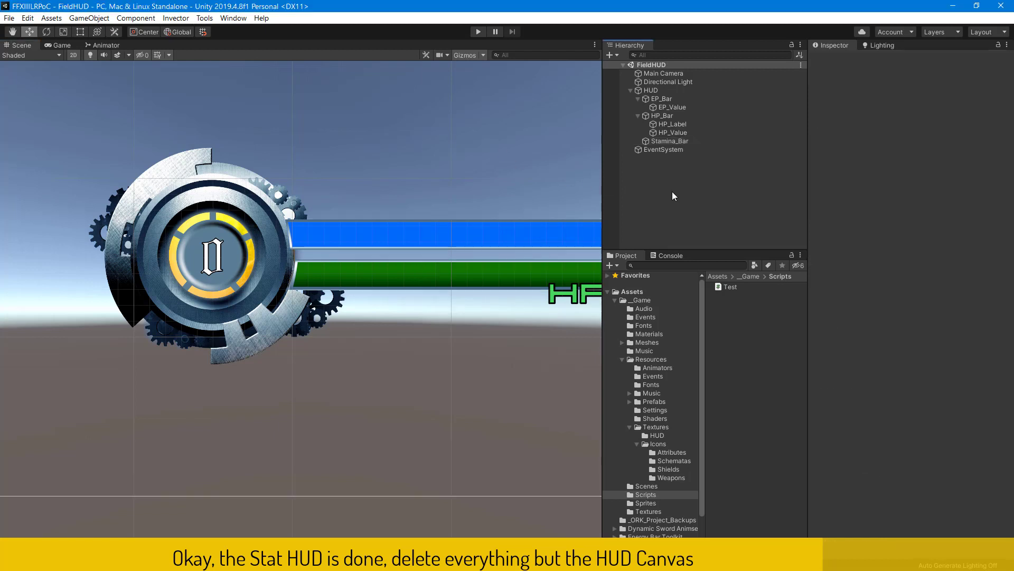
{"action": "left_click", "coordinate": [670, 149]}
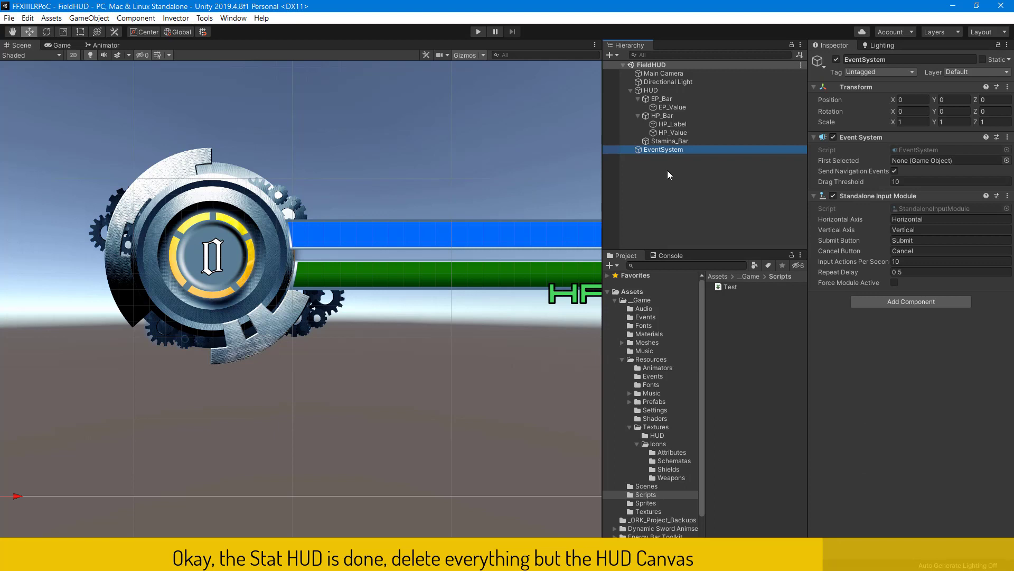
{"action": "key", "text": "Delete"}
{"action": "left_click", "coordinate": [668, 73]}
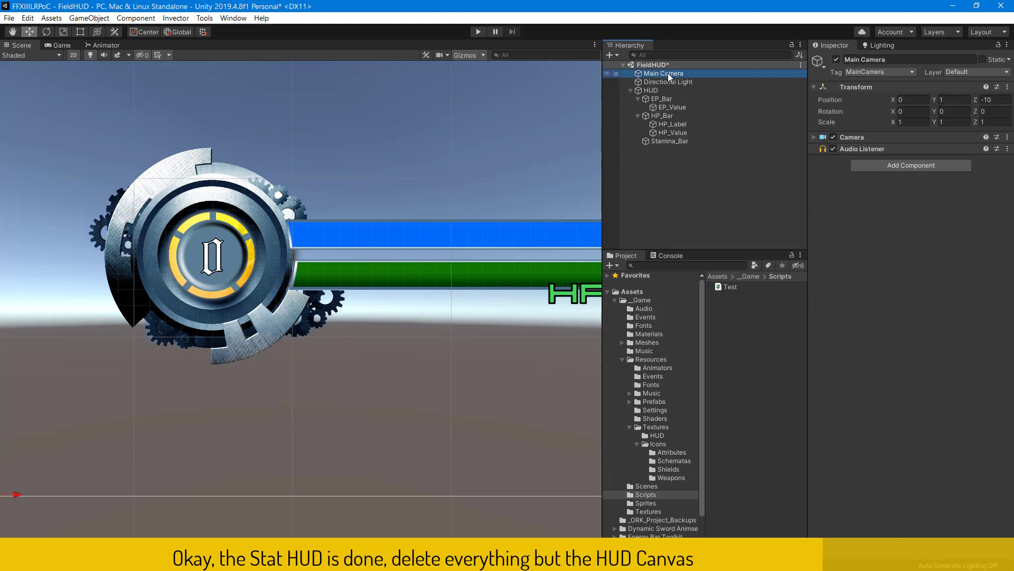
{"action": "key", "text": "Delete"}
{"action": "left_click", "coordinate": [667, 72]}
{"action": "key", "text": "Delete"}
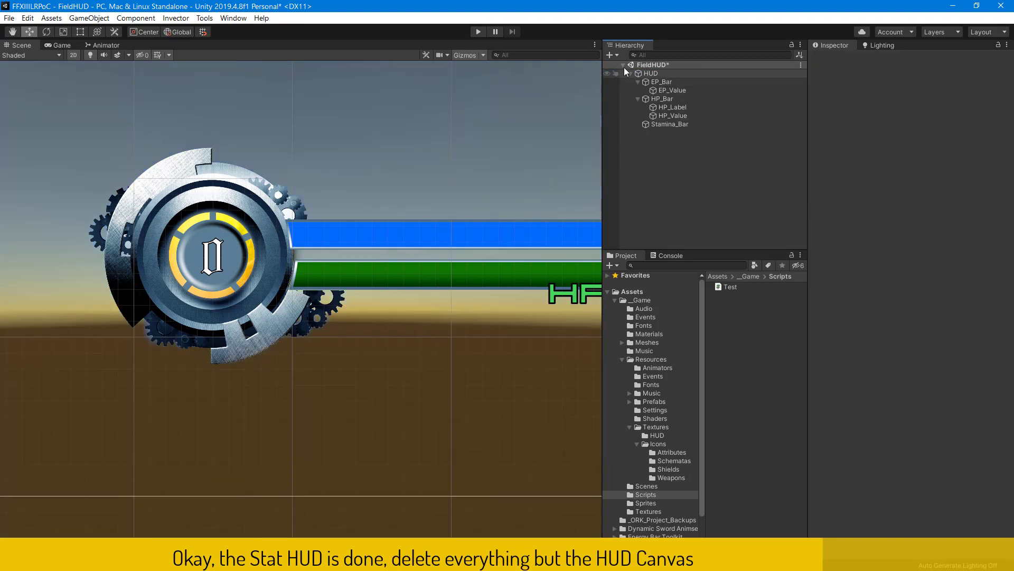
Preview the HUD in the Game view, save the scene, and open the Test script
{"action": "left_click", "coordinate": [57, 46]}
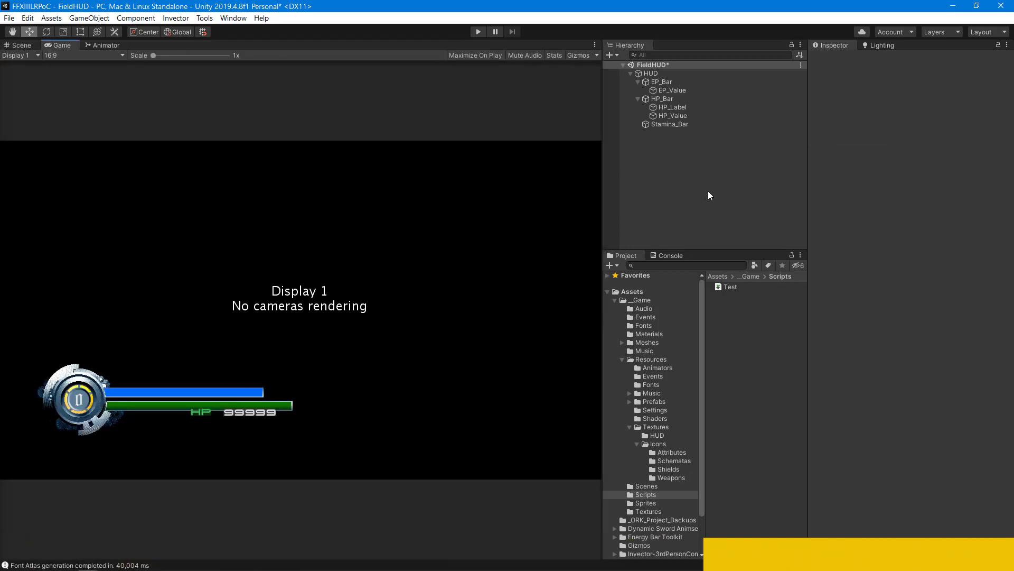
{"action": "left_click", "coordinate": [630, 73]}
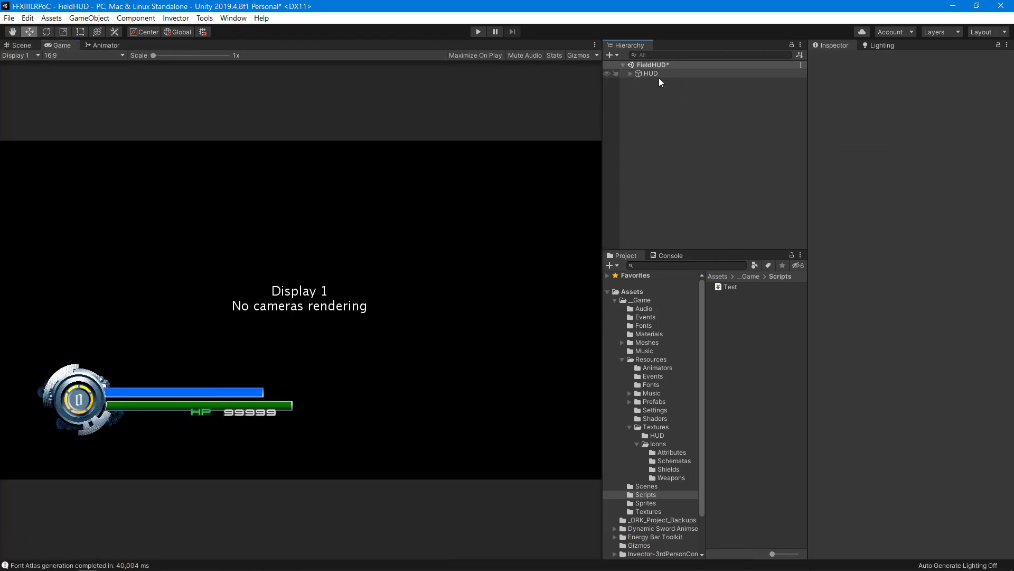
{"action": "key", "text": "ctrl+s"}
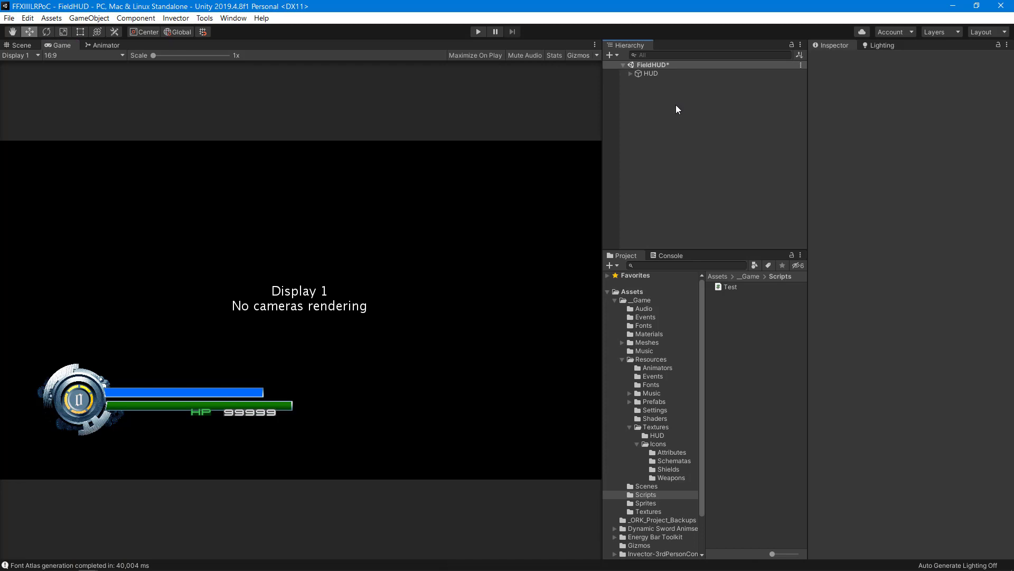
{"action": "left_click", "coordinate": [740, 354]}
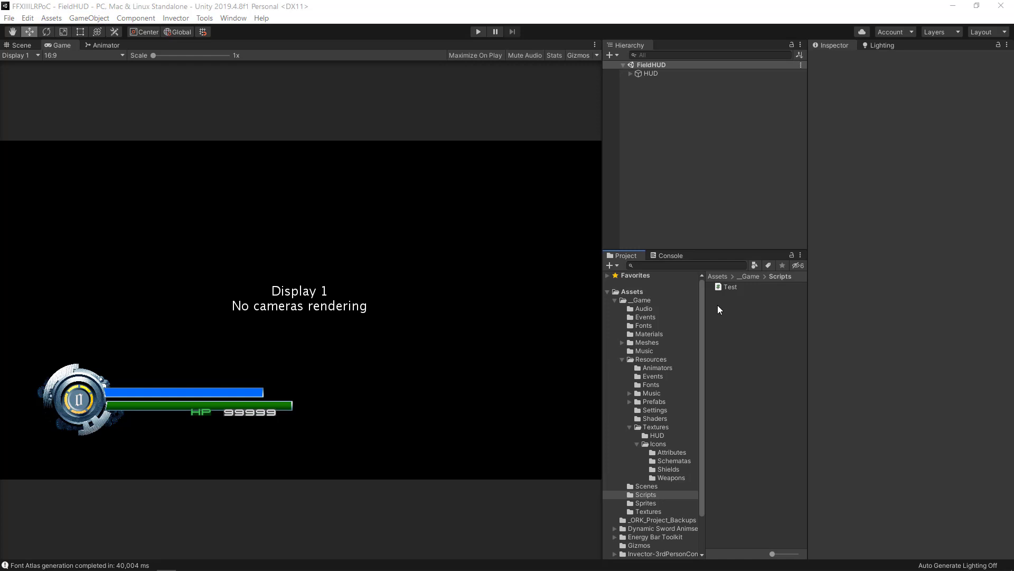
{"action": "double_click", "coordinate": [722, 285]}
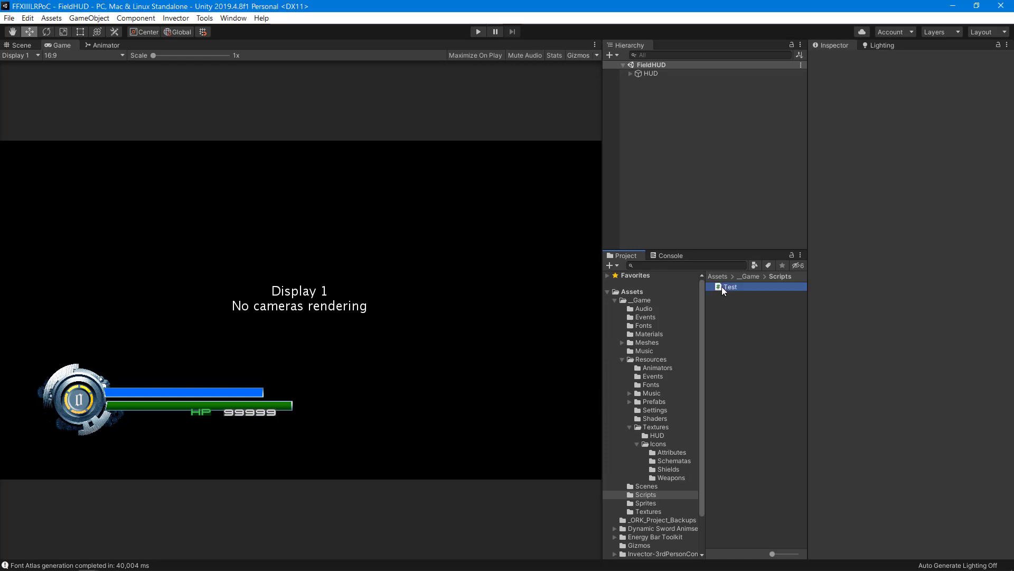
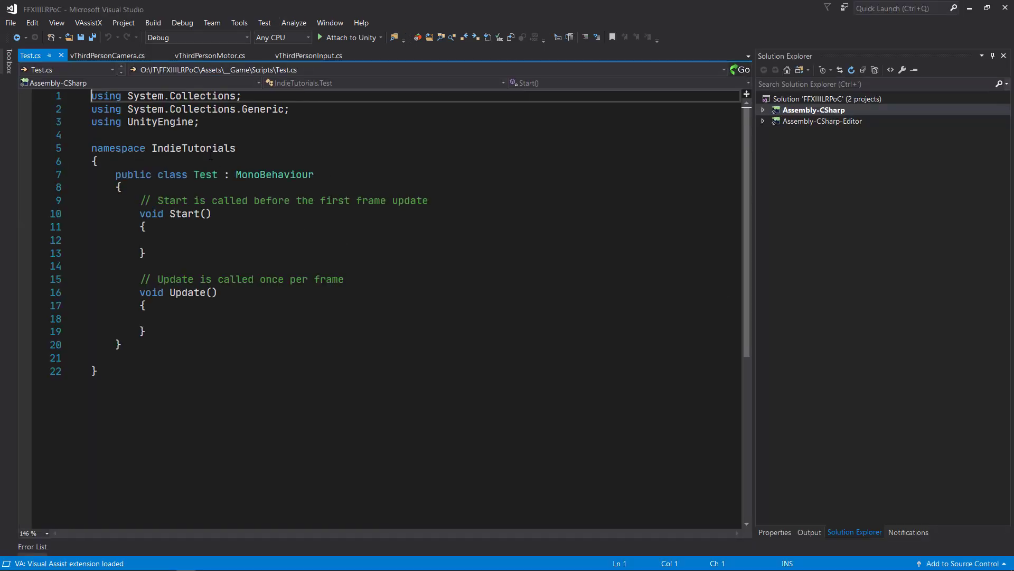
Declare the field bool sceneloaded = false; at the top of the Test class
{"action": "left_click", "coordinate": [225, 190]}
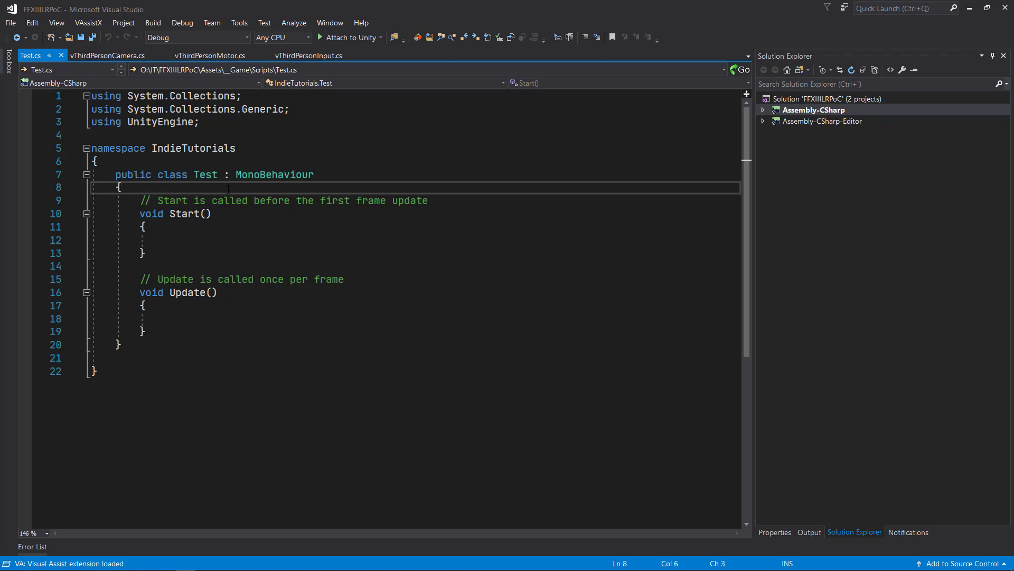
{"action": "key", "text": "Return"}
{"action": "key", "text": "Return"}
{"action": "key", "text": "Return"}
{"action": "key", "text": "Up"}
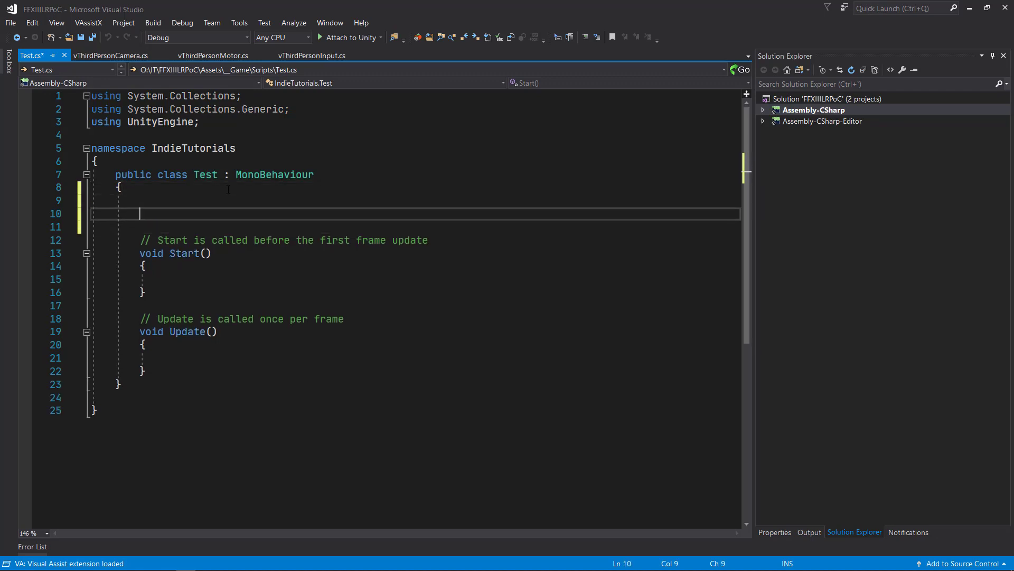
{"action": "type", "text": "bool s"}
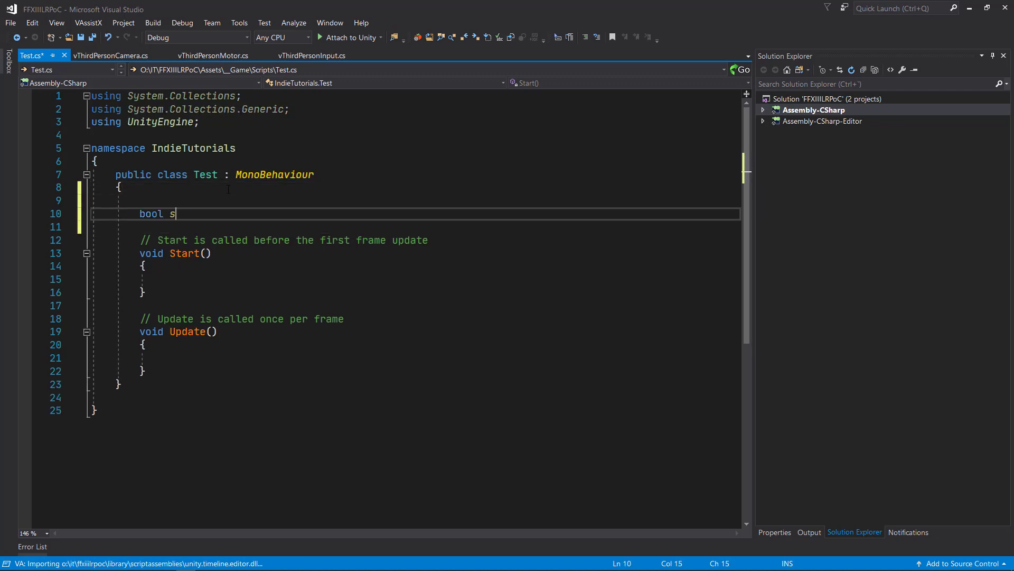
{"action": "type", "text": "ceneloaded "}
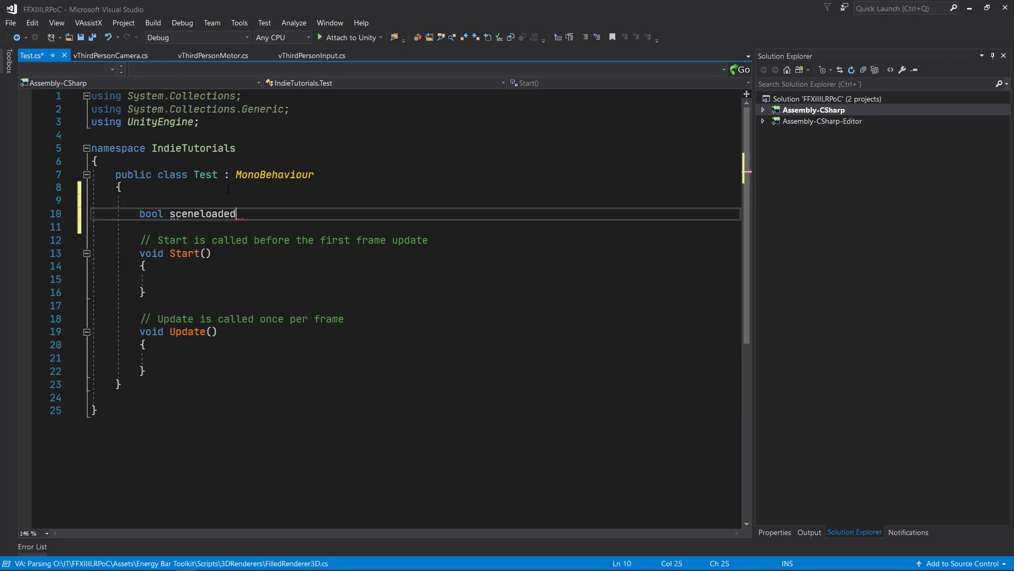
{"action": "type", "text": "= false"}
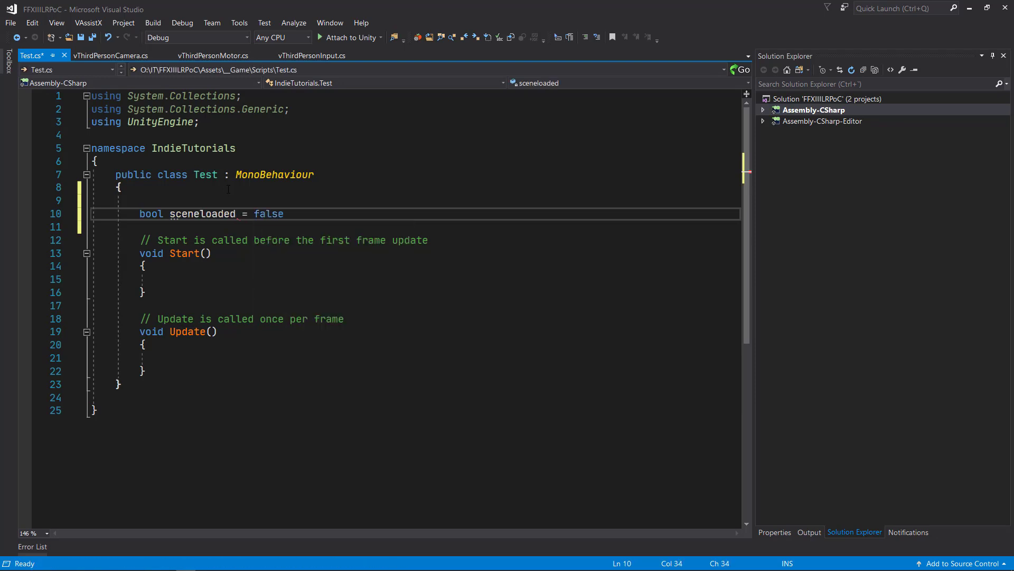
{"action": "type", "text": ";"}
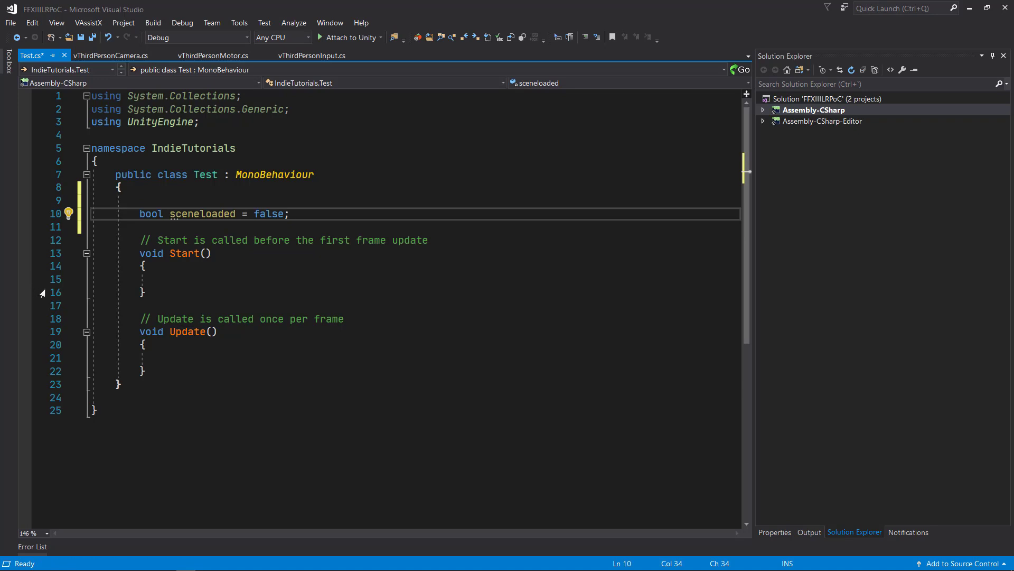
Delete the empty Start() method and add a using ORKFramework; directive
{"action": "mouse_move", "coordinate": [146, 292]}
{"action": "left_mouse_down"}
{"action": "mouse_move", "coordinate": [104, 275]}
{"action": "mouse_move", "coordinate": [94, 240]}
{"action": "left_mouse_up"}
{"action": "key", "text": "Delete"}
{"action": "left_click", "coordinate": [312, 213]}
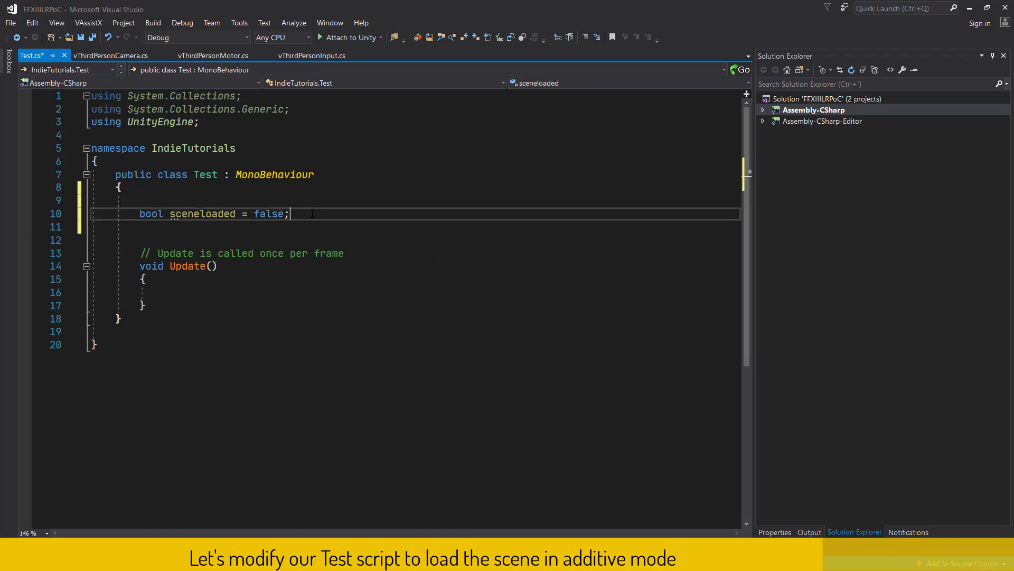
{"action": "key", "text": "Delete"}
{"action": "left_click", "coordinate": [246, 132]}
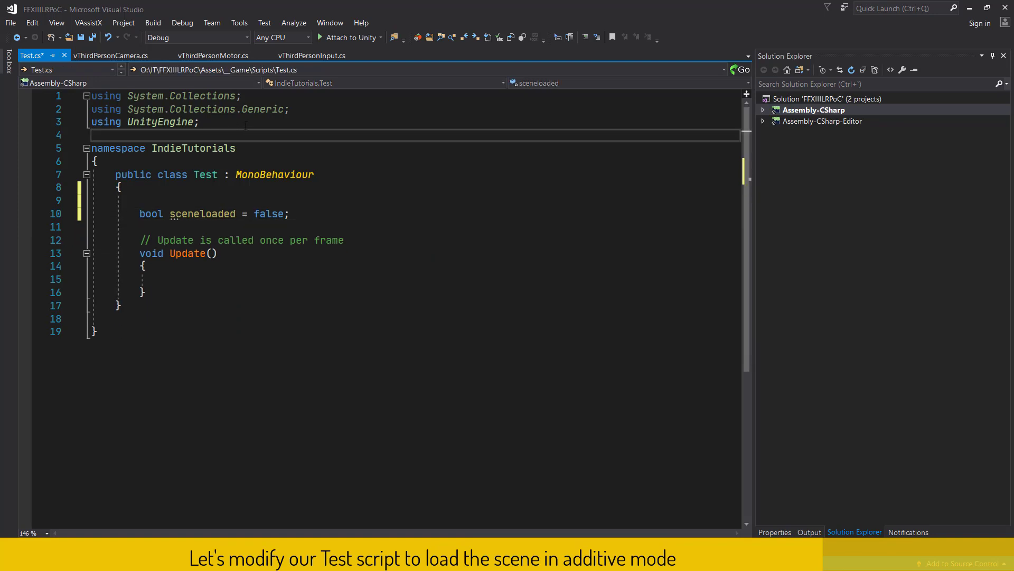
{"action": "type", "text": "usi"}
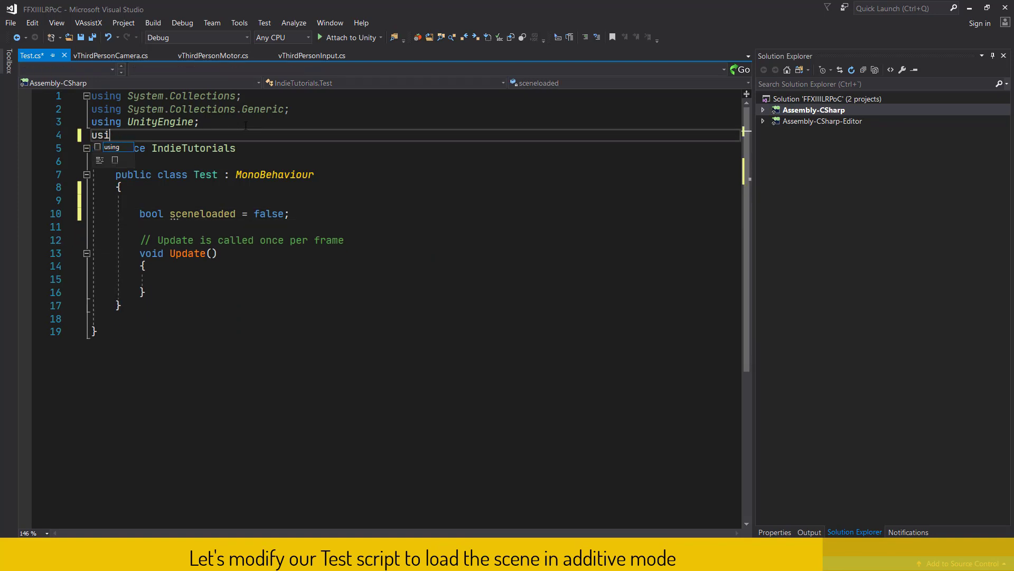
{"action": "type", "text": "ng OR"}
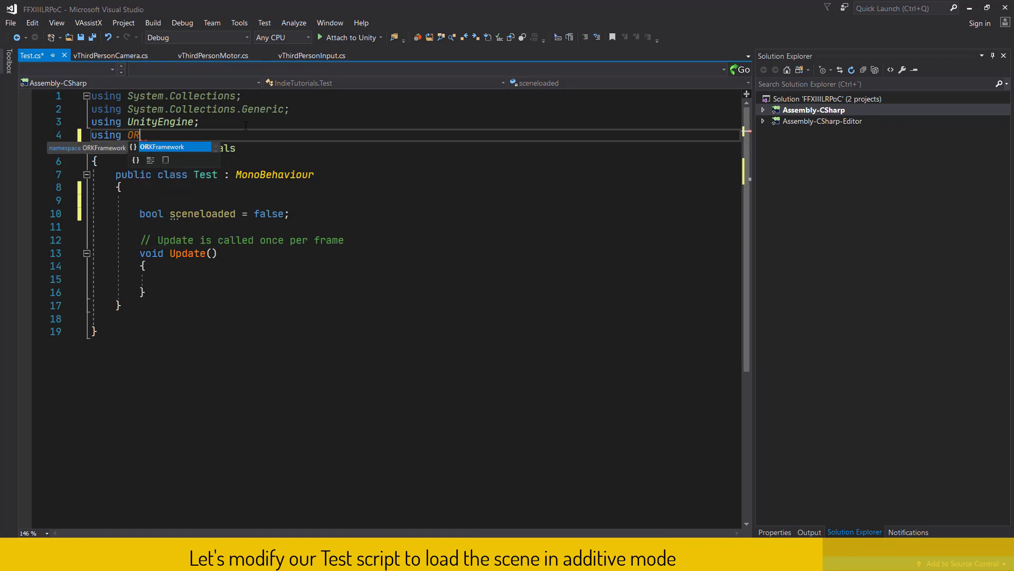
{"action": "key", "text": "Tab"}
{"action": "type", "text": ";"}
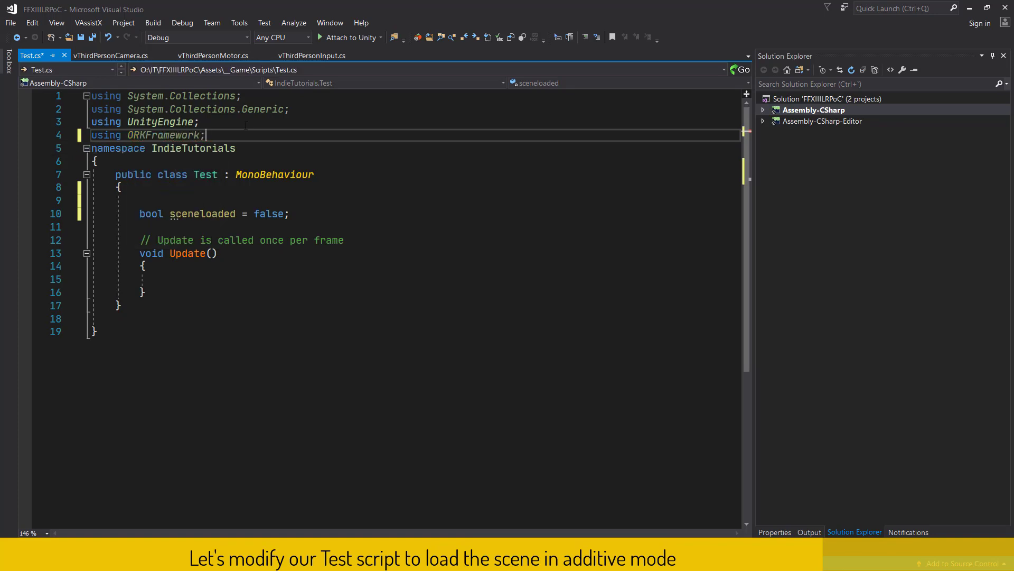
{"action": "key", "text": "Return"}
In Update(), add an if (!sceneloaded) block that sets sceneloaded = true
{"action": "left_click", "coordinate": [189, 285]}
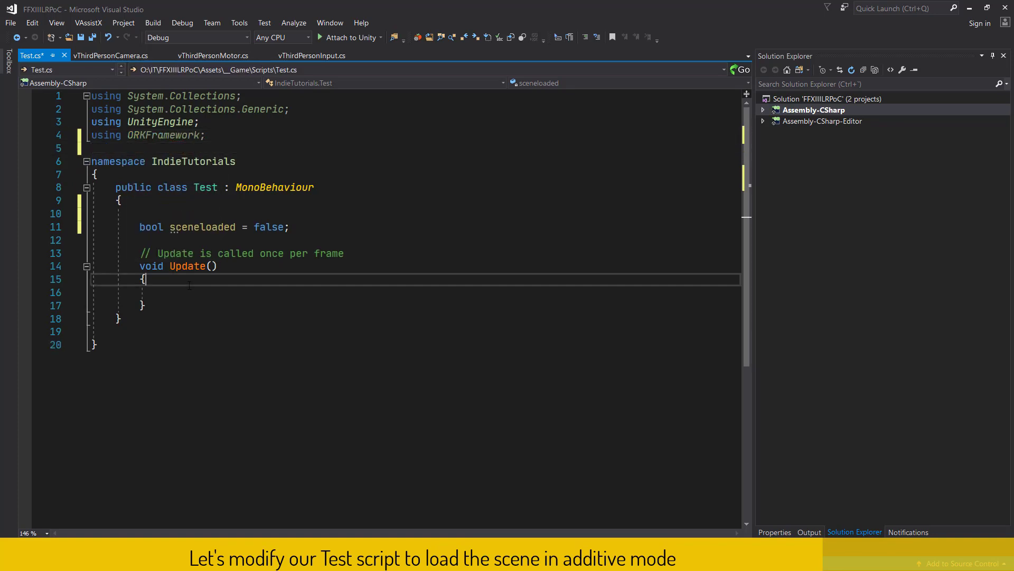
{"action": "key", "text": "Return"}
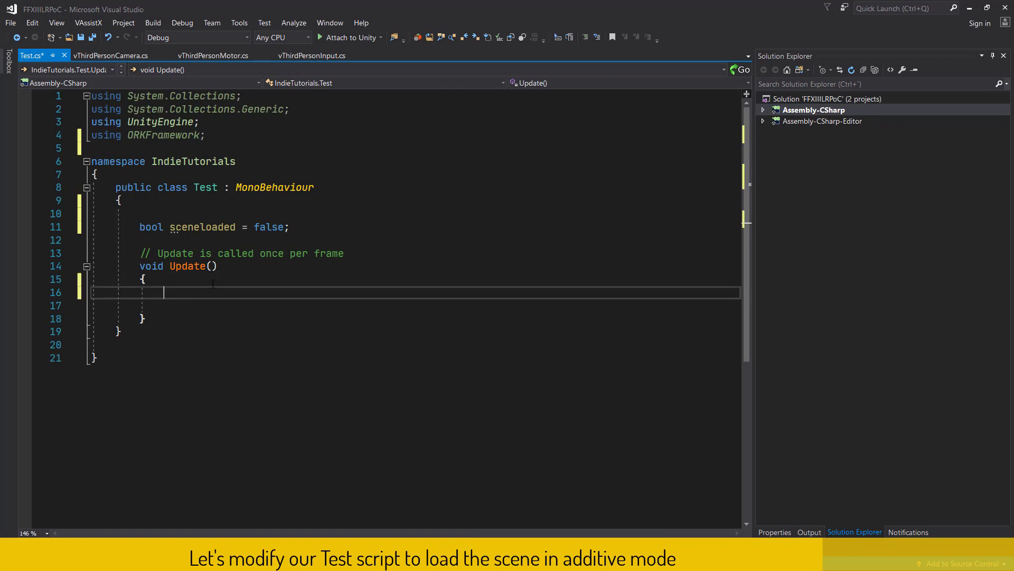
{"action": "type", "text": "if (!"}
{"action": "type", "text": "sce"}
{"action": "key", "text": "Tab"}
{"action": "type", "text": ")"}
{"action": "key", "text": "Return"}
{"action": "type", "text": "{"}
{"action": "key", "text": "Return"}
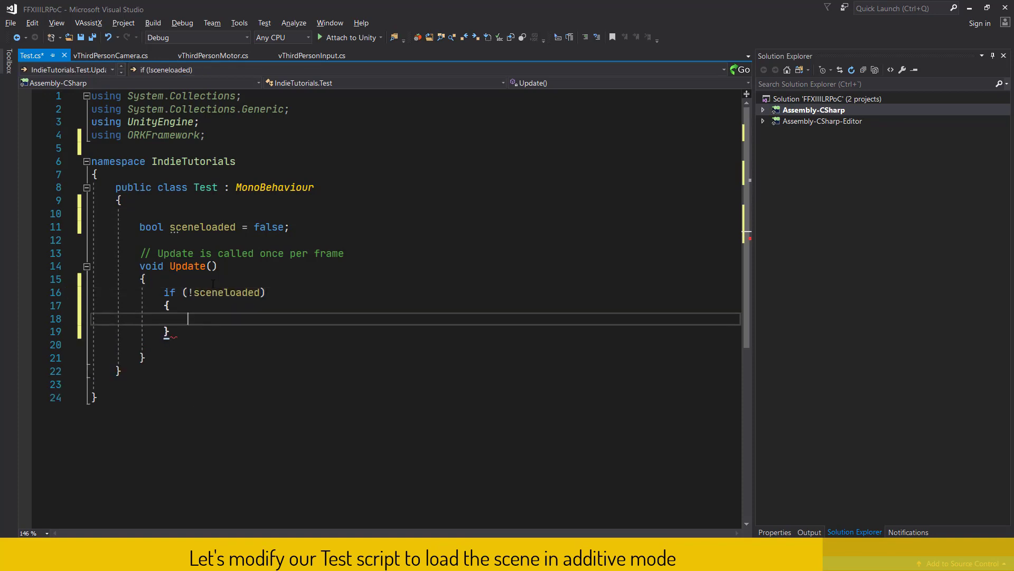
{"action": "type", "text": "scene"}
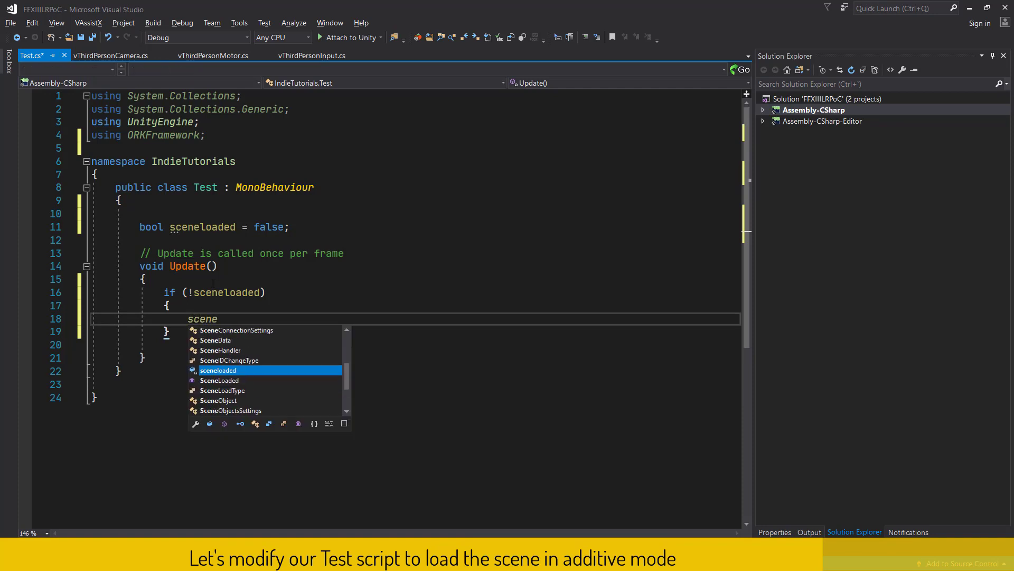
{"action": "key", "text": "Tab"}
{"action": "type", "text": "t"}
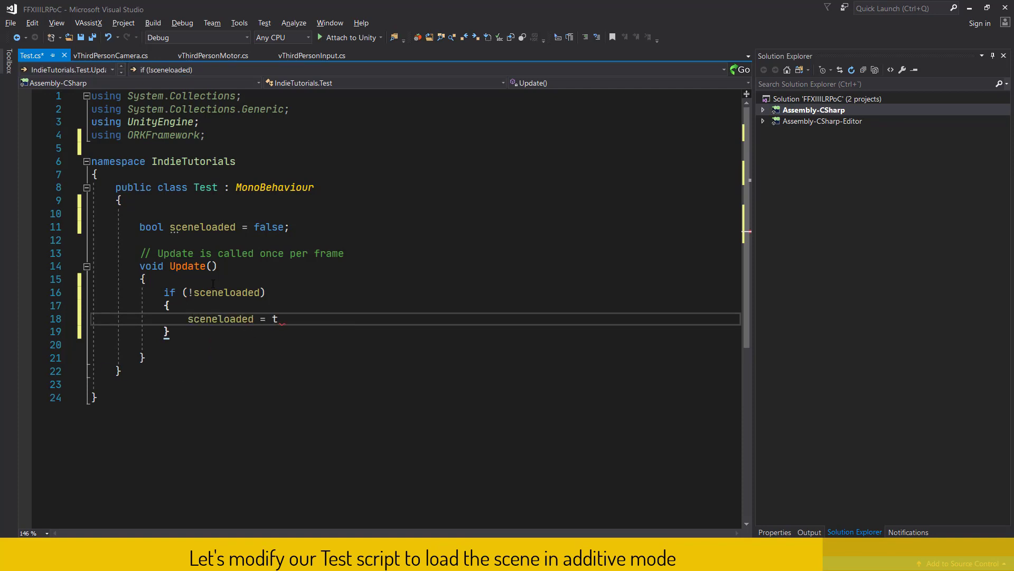
{"action": "type", "text": "rue;"}
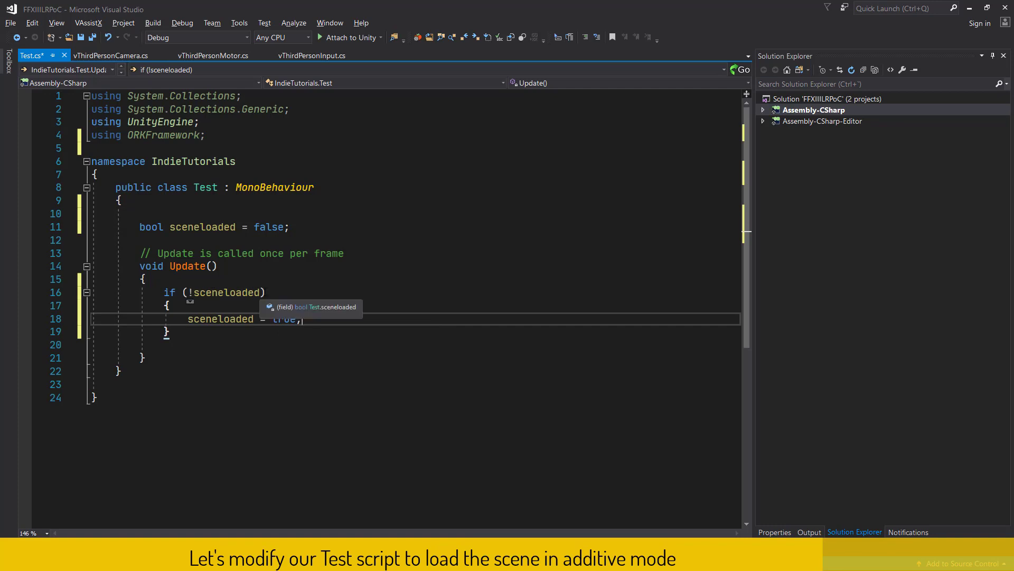
Extend the if condition with && ORK.Initialized and leave an empty line inside the block
{"action": "left_click", "coordinate": [303, 293]}
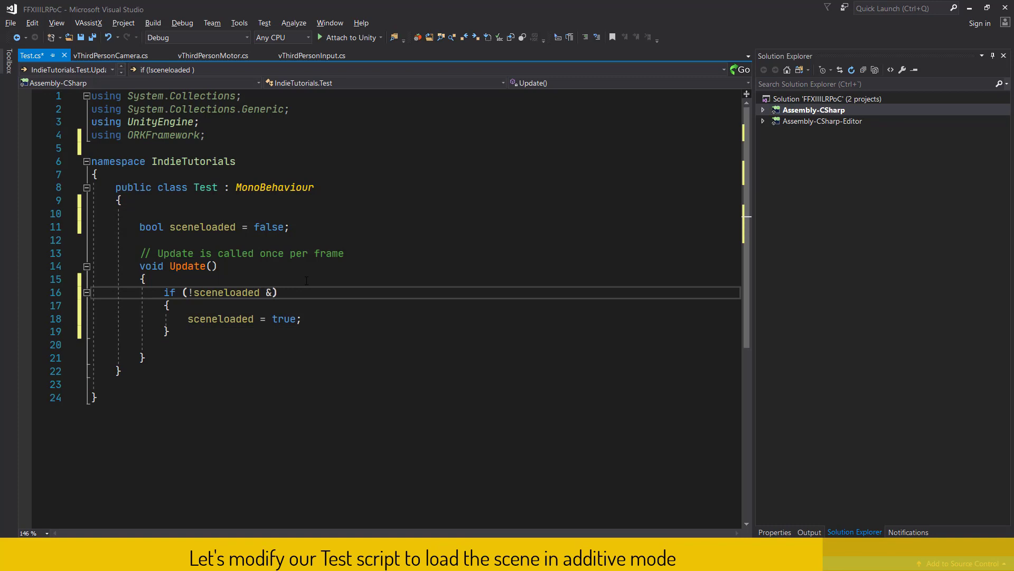
{"action": "type", "text": "&& ORL"}
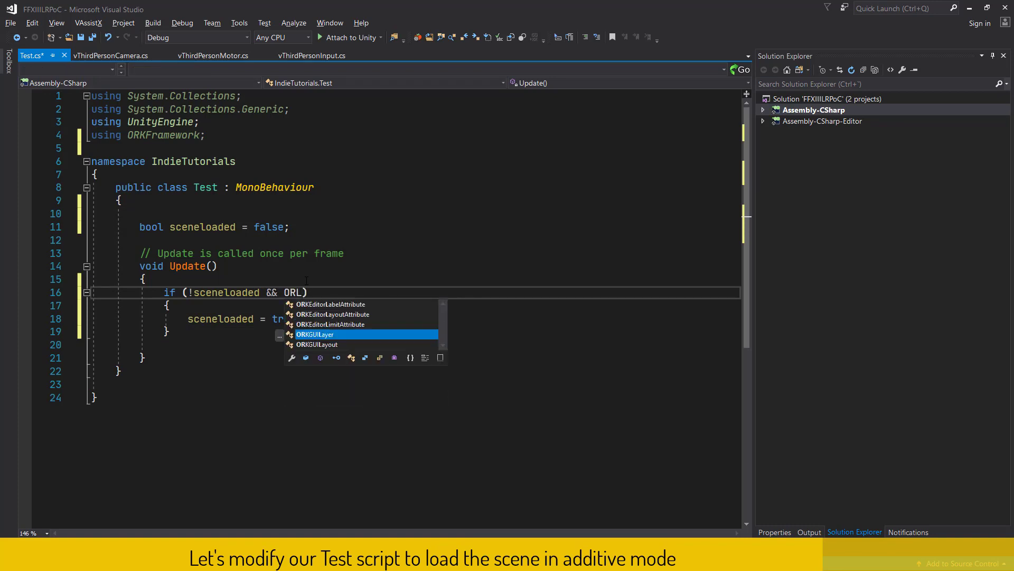
{"action": "key", "text": "BackSpace"}
{"action": "type", "text": "K."}
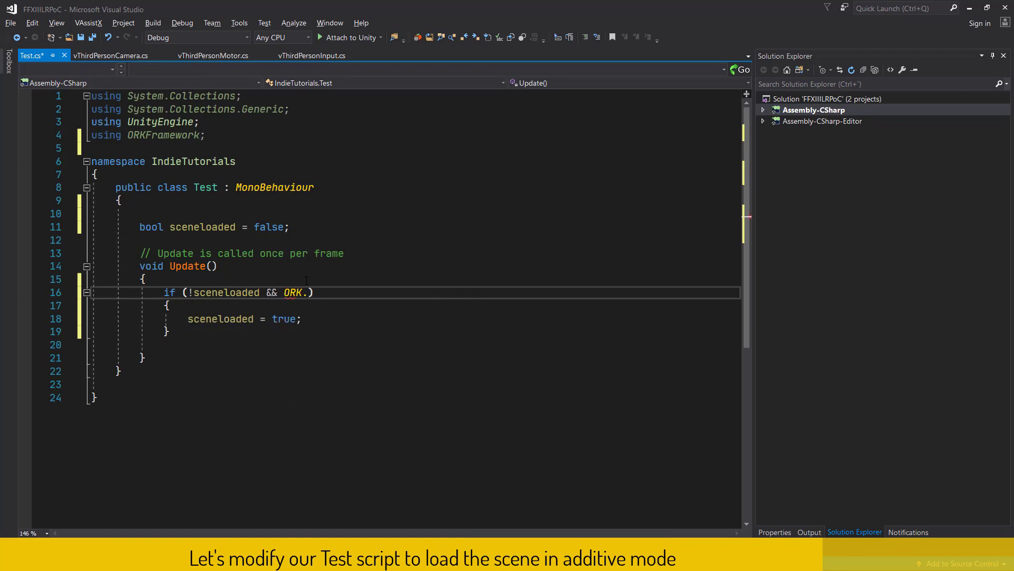
{"action": "type", "text": "ini"}
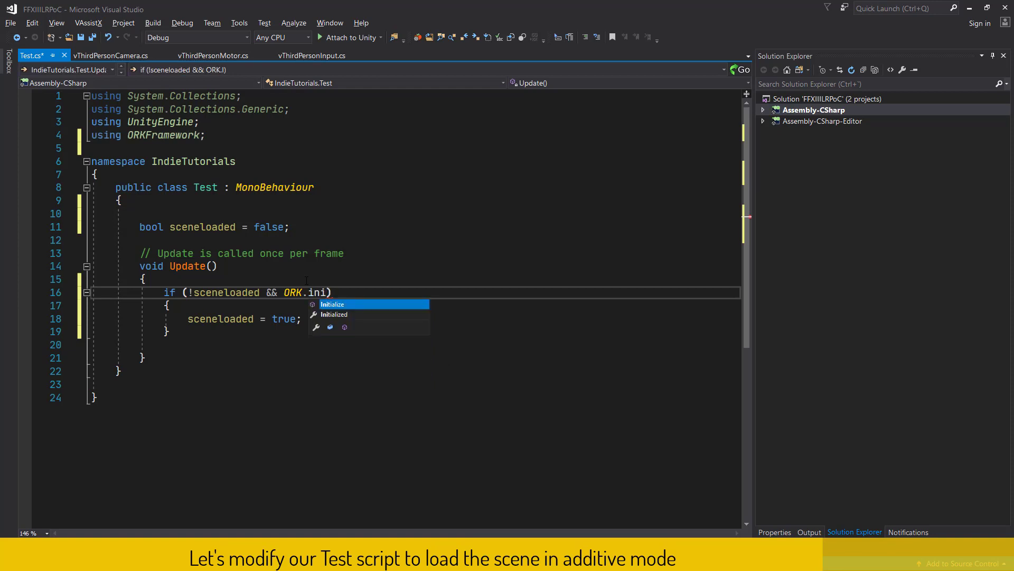
{"action": "key", "text": "Down"}
{"action": "key", "text": "Tab"}
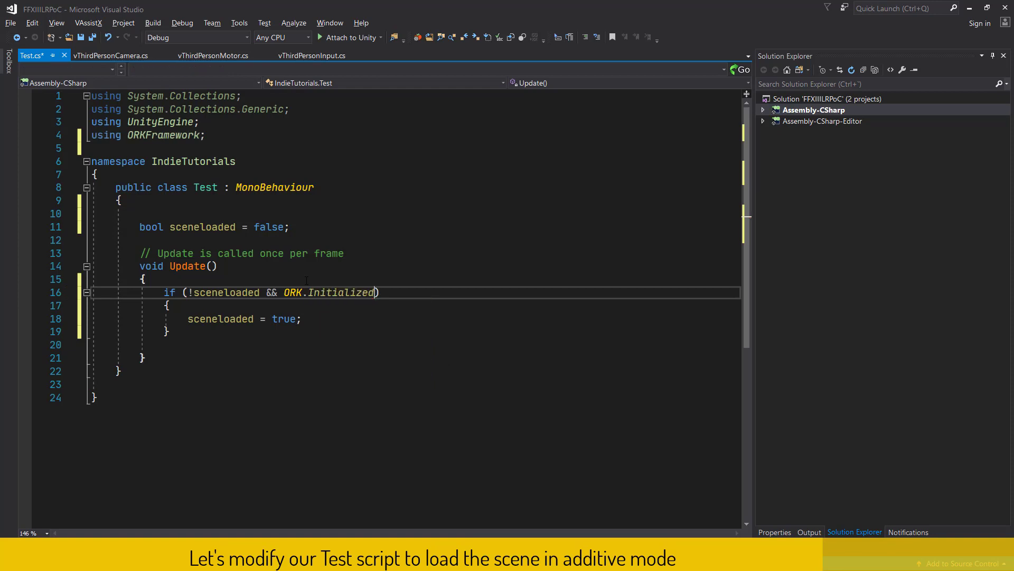
{"action": "left_click", "coordinate": [311, 320]}
{"action": "key", "text": "Return"}
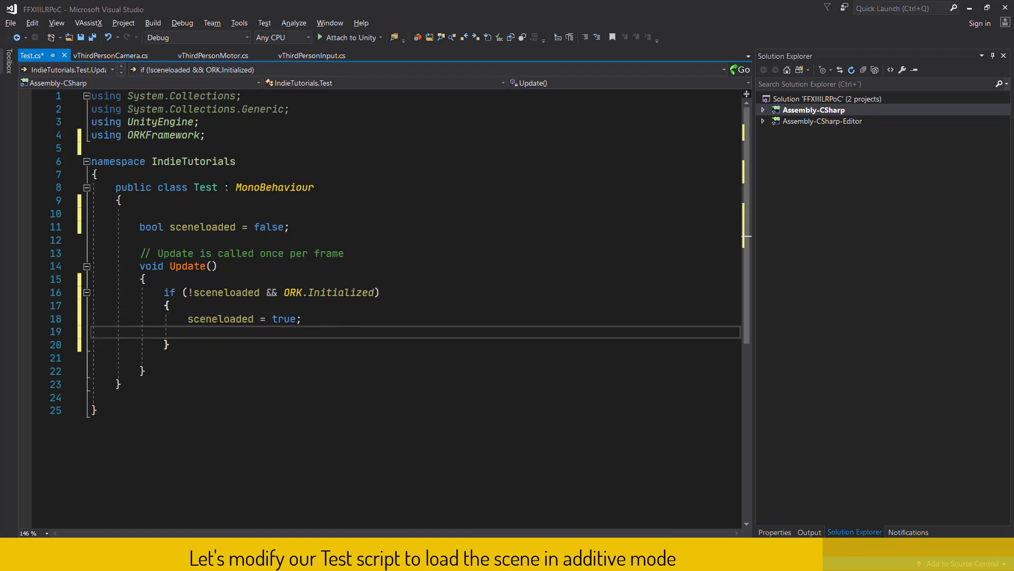
Add a using UnityEngine.SceneManagement; directive below the UnityEngine using line
{"action": "left_click", "coordinate": [231, 123]}
{"action": "key", "text": "Return"}
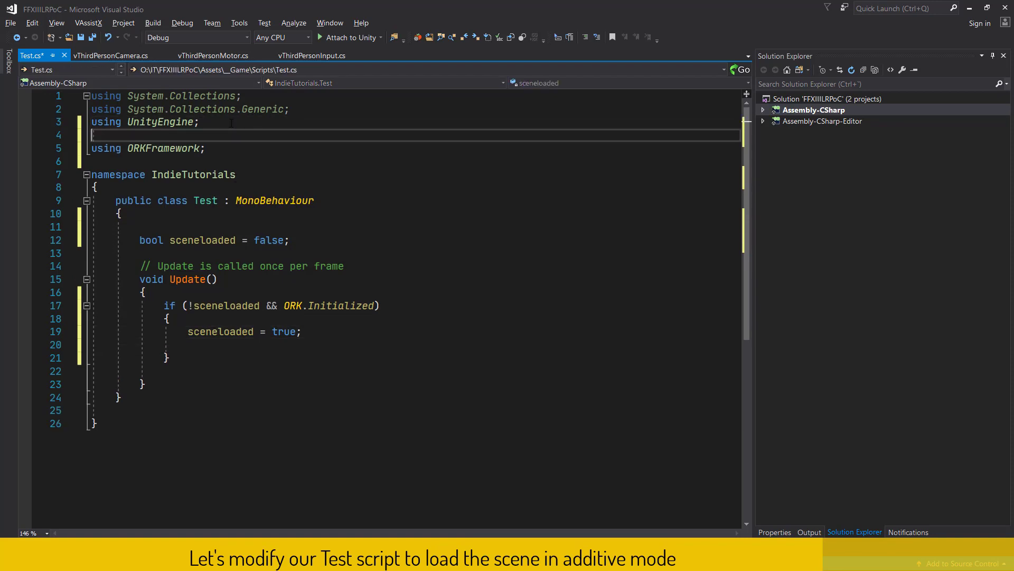
{"action": "type", "text": "using "}
{"action": "type", "text": "unity"}
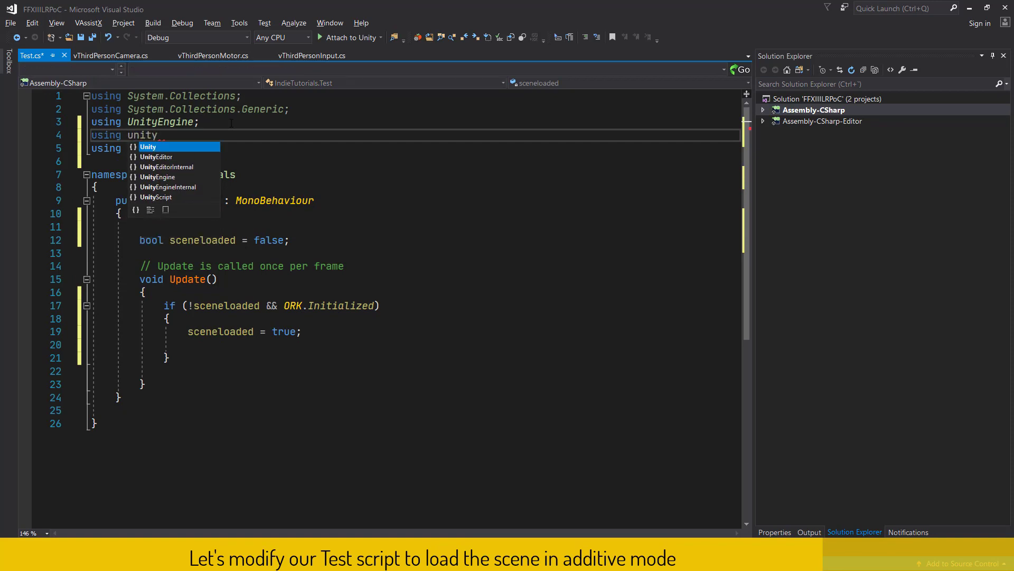
{"action": "type", "text": "En"}
{"action": "key", "text": "Tab"}
{"action": "type", "text": ".SCE"}
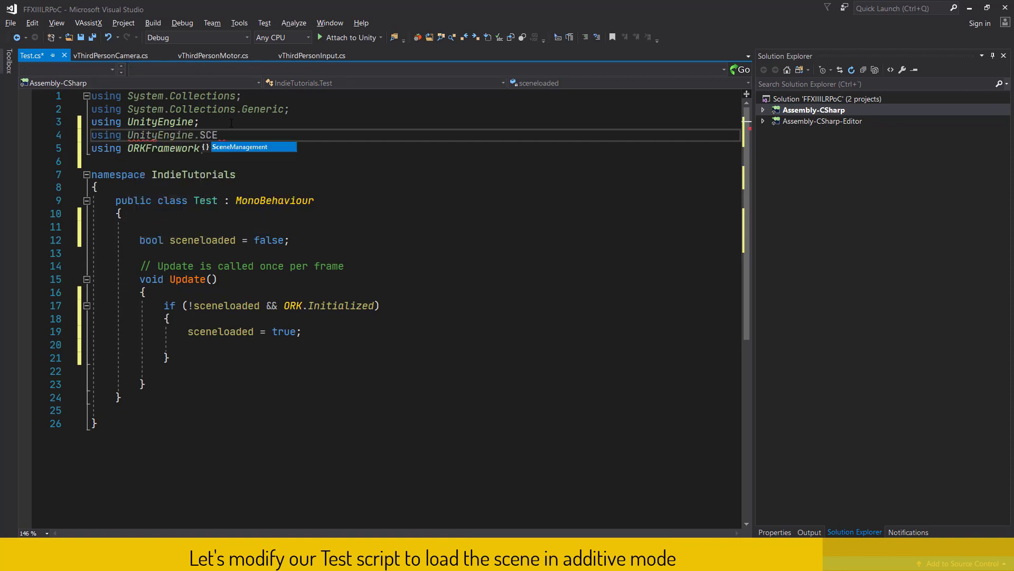
{"action": "key", "text": "Tab"}
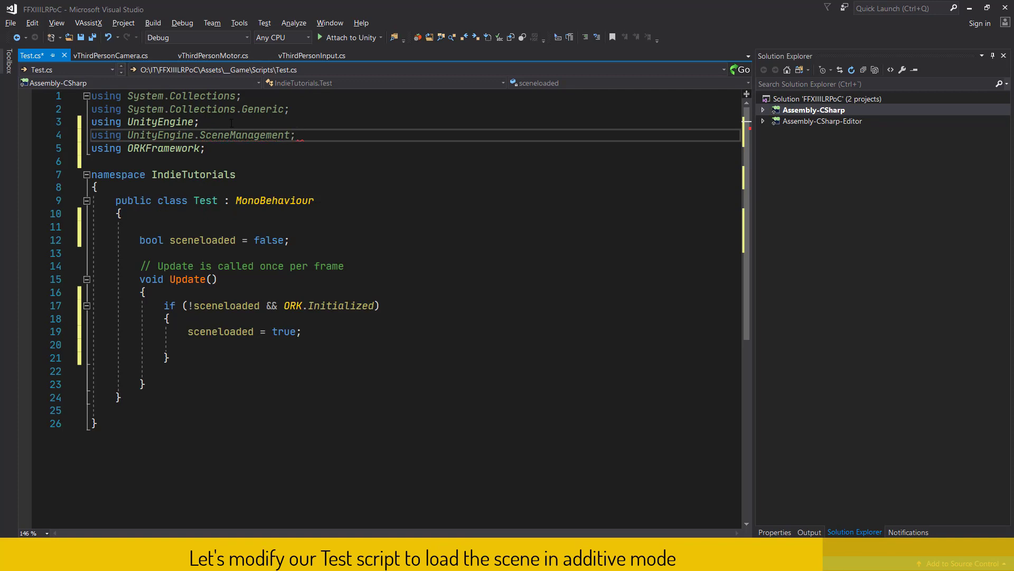
On line 20, write SceneManager.LoadScene("FieldHUD", LoadSceneMode.Additive);
{"action": "left_click", "coordinate": [202, 345]}
{"action": "type", "text": "s"}
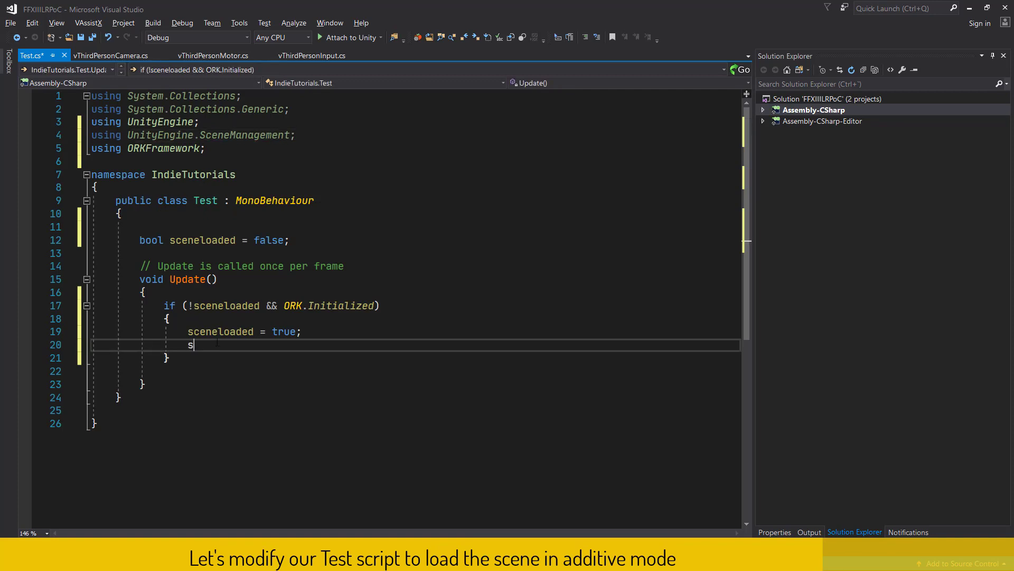
{"action": "type", "text": "CE"}
{"action": "key", "text": "BackSpace"}
{"action": "key", "text": "BackSpace"}
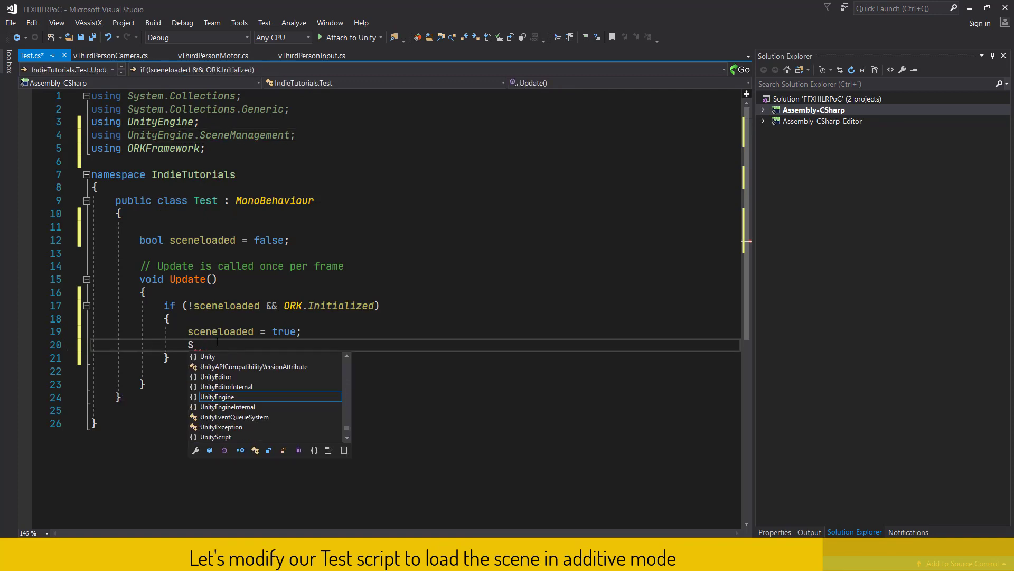
{"action": "type", "text": "cenem"}
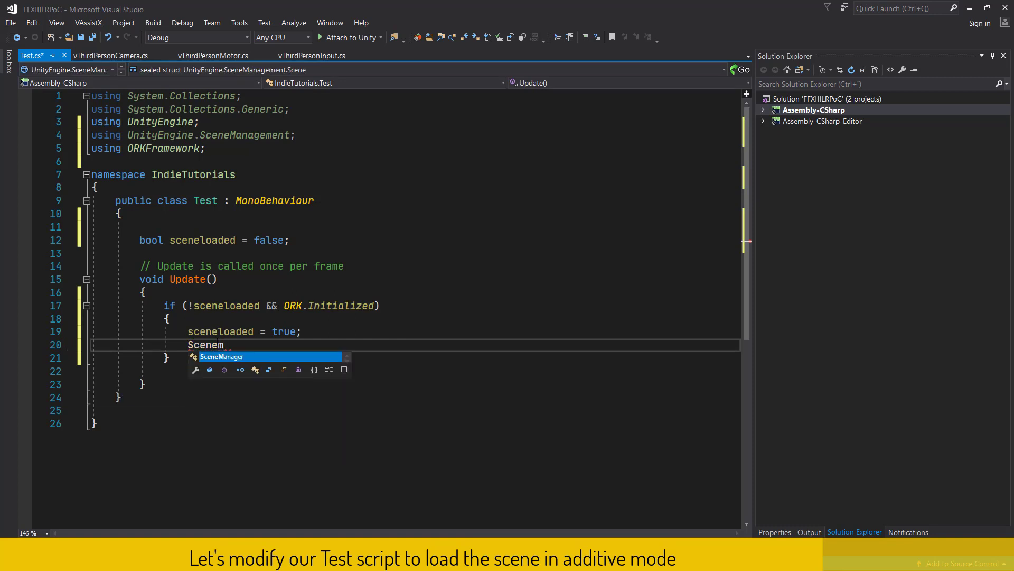
{"action": "key", "text": "Tab"}
{"action": "type", "text": ".Lad"}
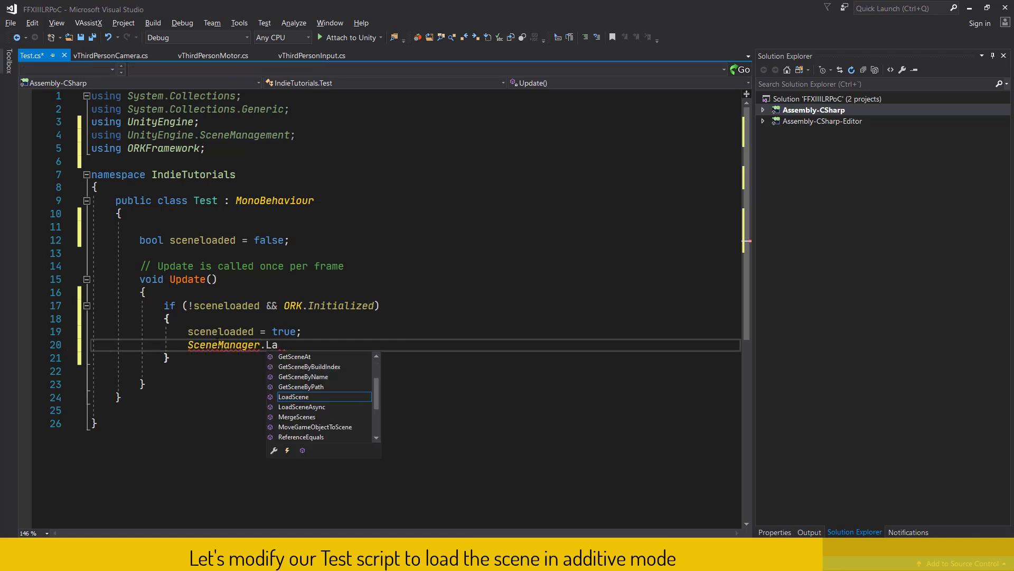
{"action": "key", "text": "BackSpace"}
{"action": "type", "text": "oa"}
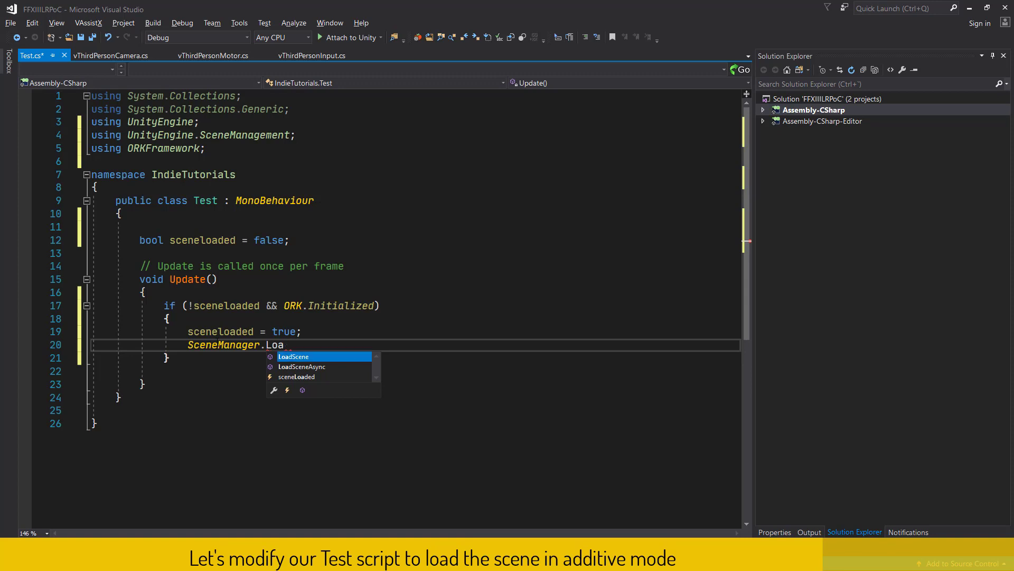
{"action": "type", "text": "dsc"}
{"action": "key", "text": "Tab"}
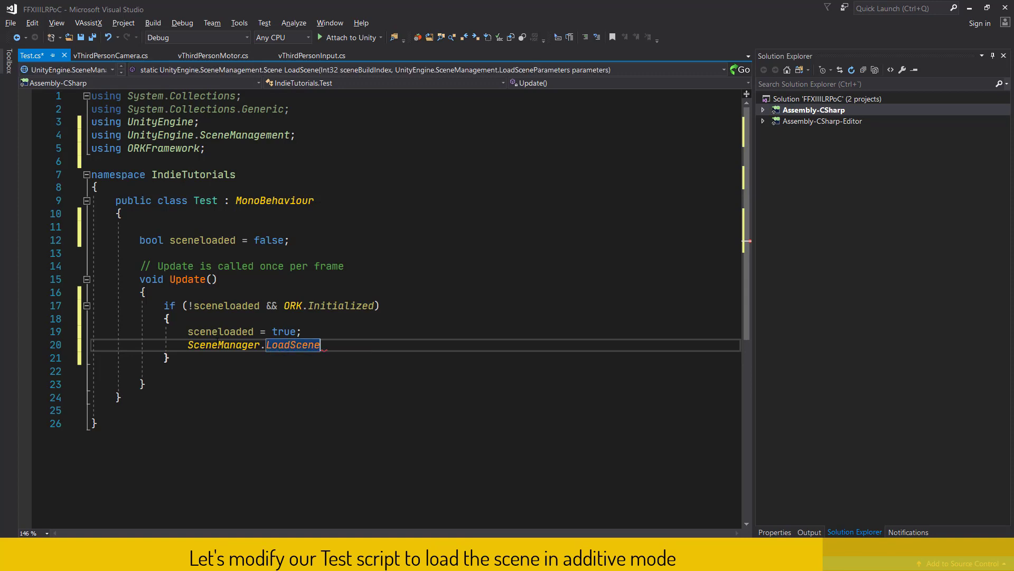
{"action": "type", "text": "(\""}
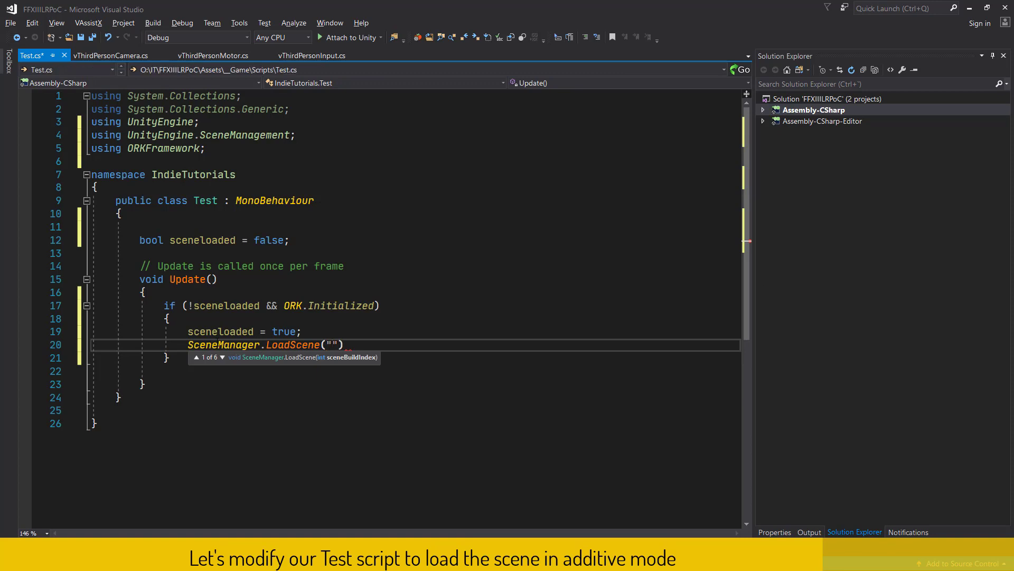
{"action": "type", "text": "FieldHu"}
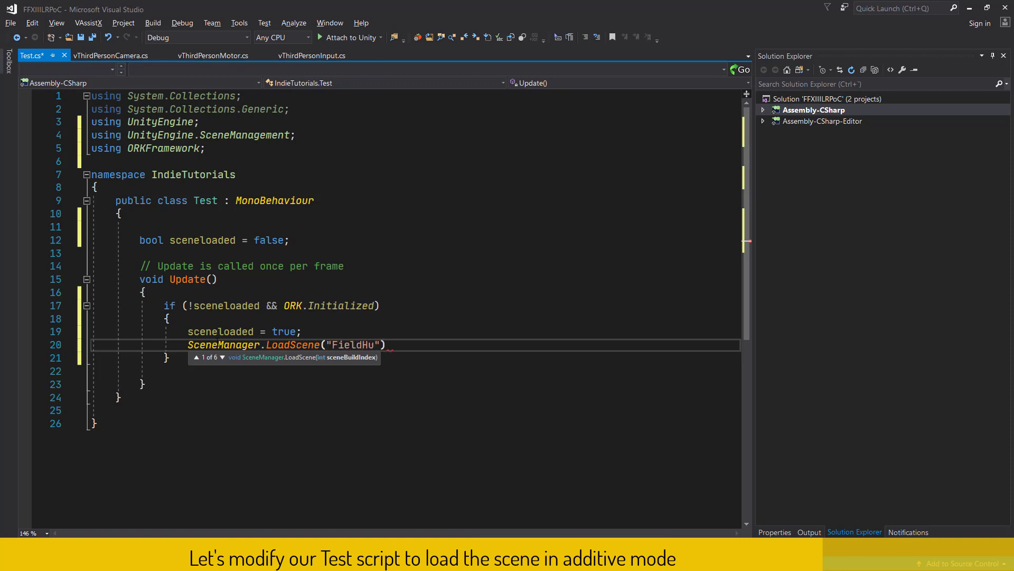
{"action": "key", "text": "BackSpace"}
{"action": "type", "text": "UD\""}
{"action": "type", "text": ", L"}
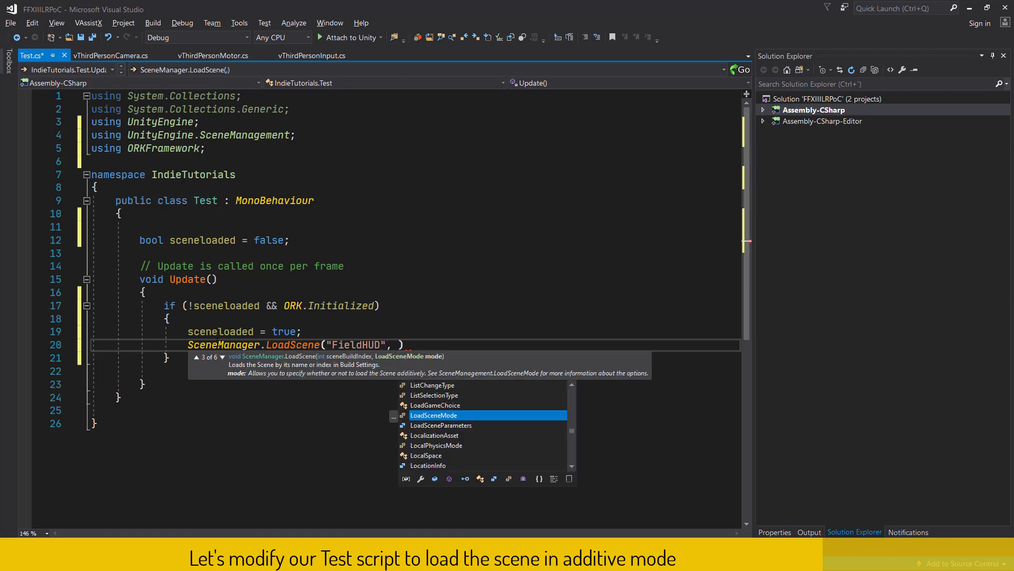
{"action": "key", "text": "Tab"}
{"action": "type", "text": "."}
{"action": "key", "text": "Tab"}
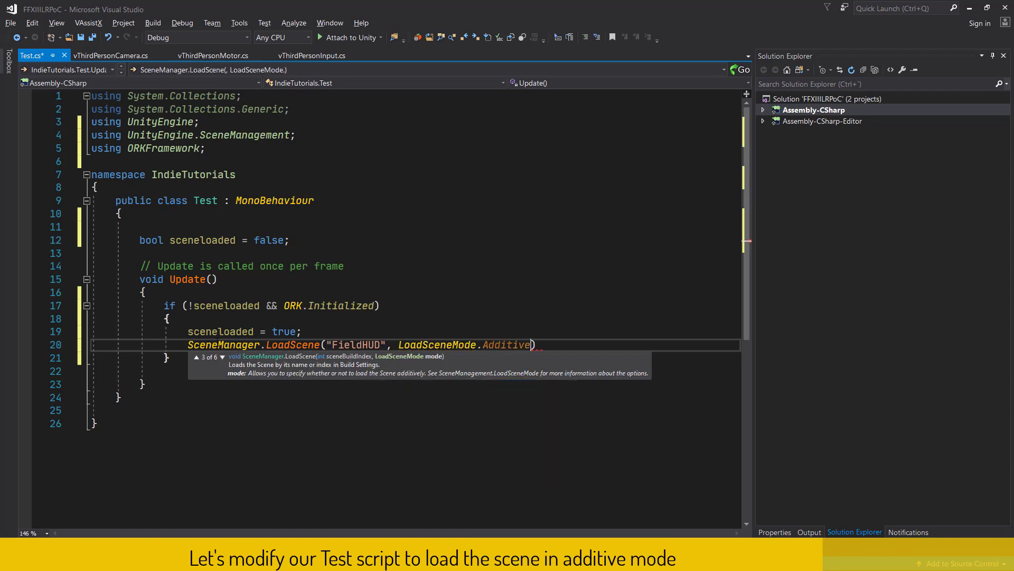
{"action": "type", "text": ");"}
Save Test.cs and switch over to the Unity editor
{"action": "key", "text": "ctrl+s"}
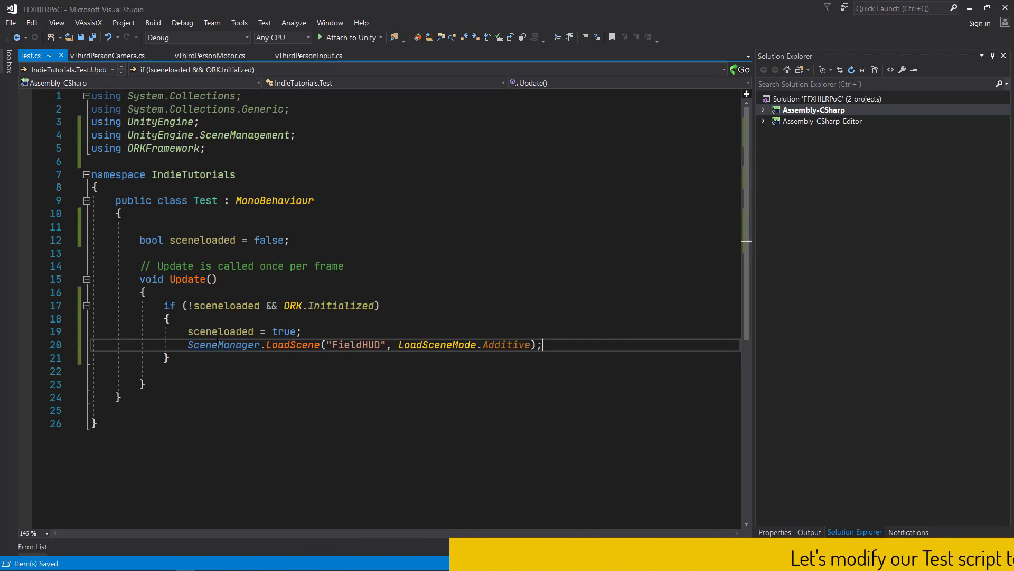
{"action": "left_click", "coordinate": [224, 283]}
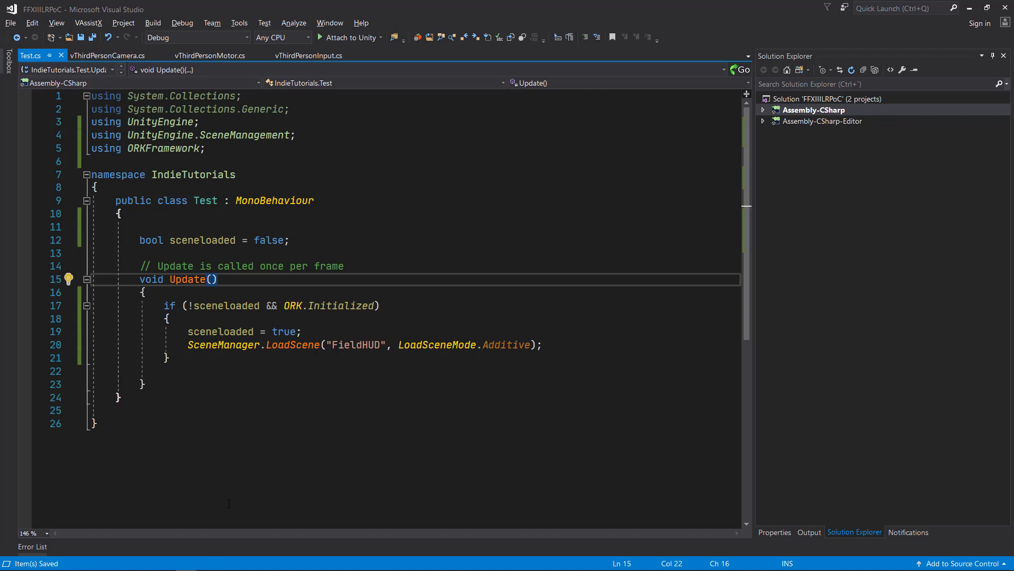
{"action": "key", "text": "alt+Tab"}
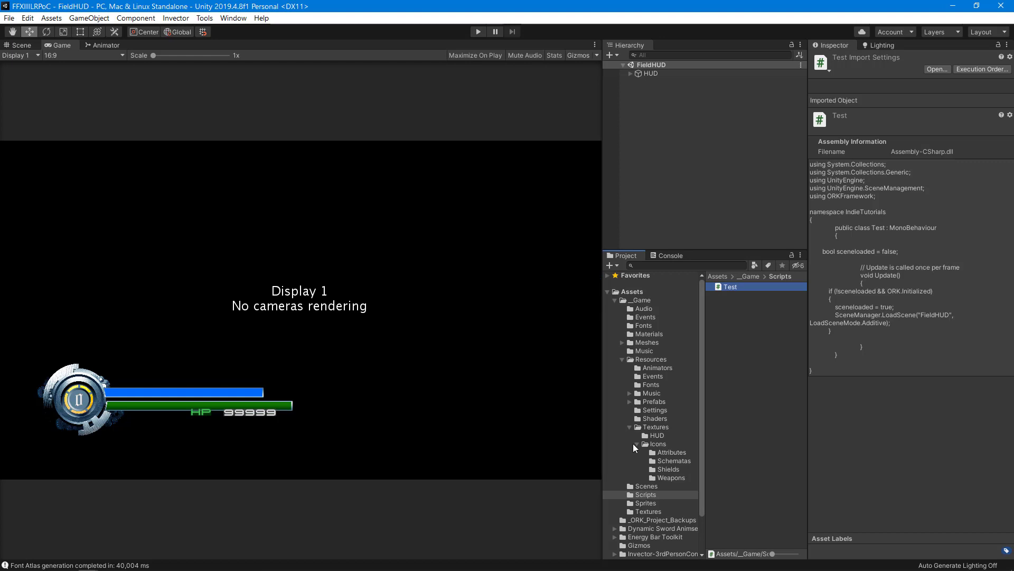
Open the Staging scene from the Scenes folder
{"action": "left_click", "coordinate": [637, 445]}
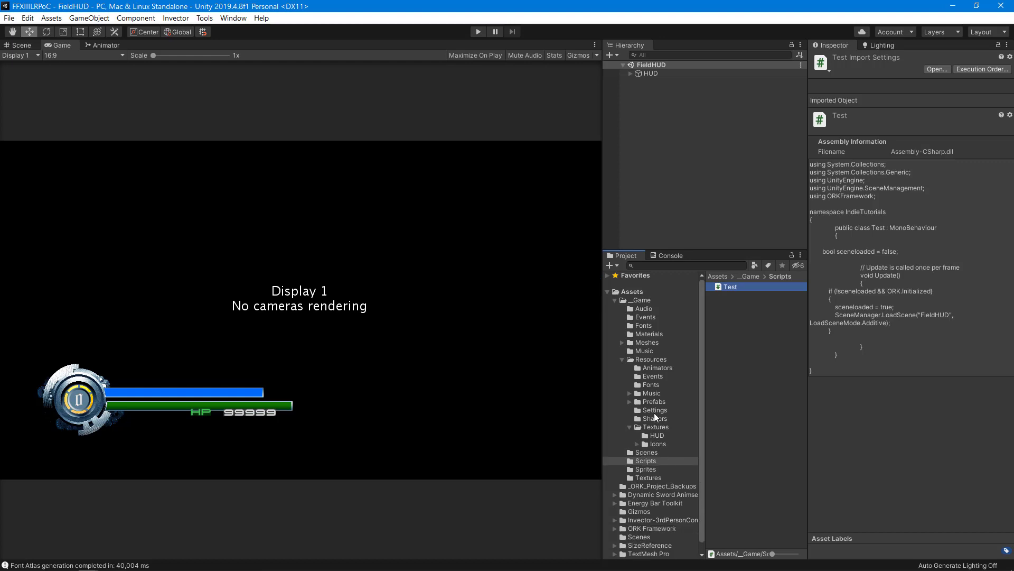
{"action": "left_click", "coordinate": [653, 450]}
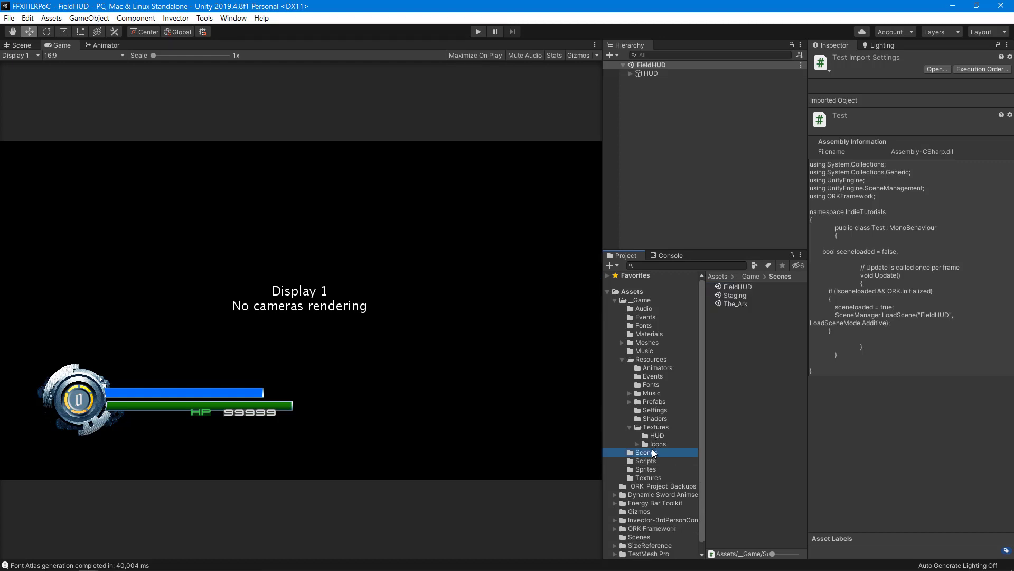
{"action": "double_click", "coordinate": [737, 295]}
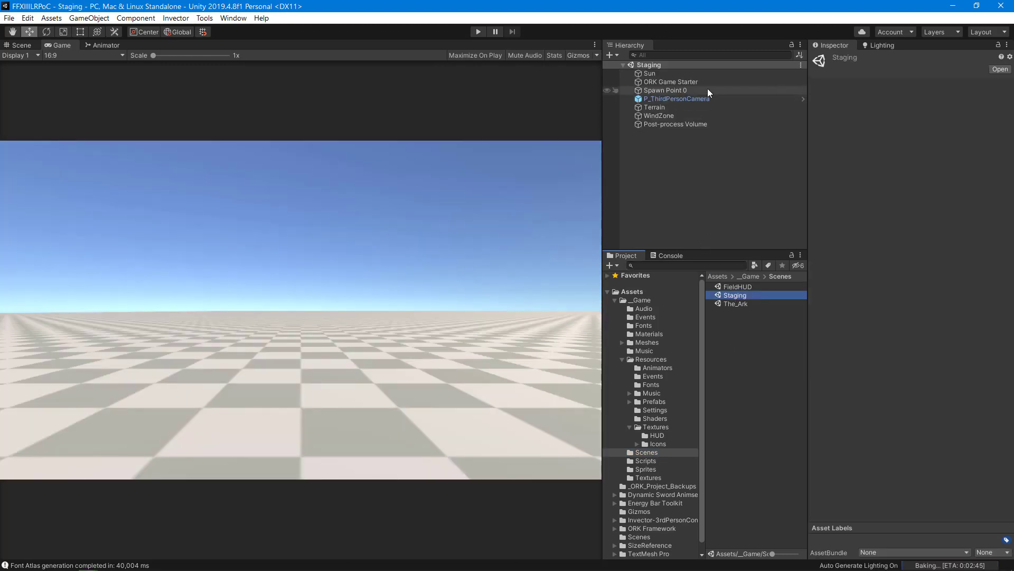
Attach the Test script from the Scripts folder to Spawn Point 0
{"action": "left_click", "coordinate": [675, 90]}
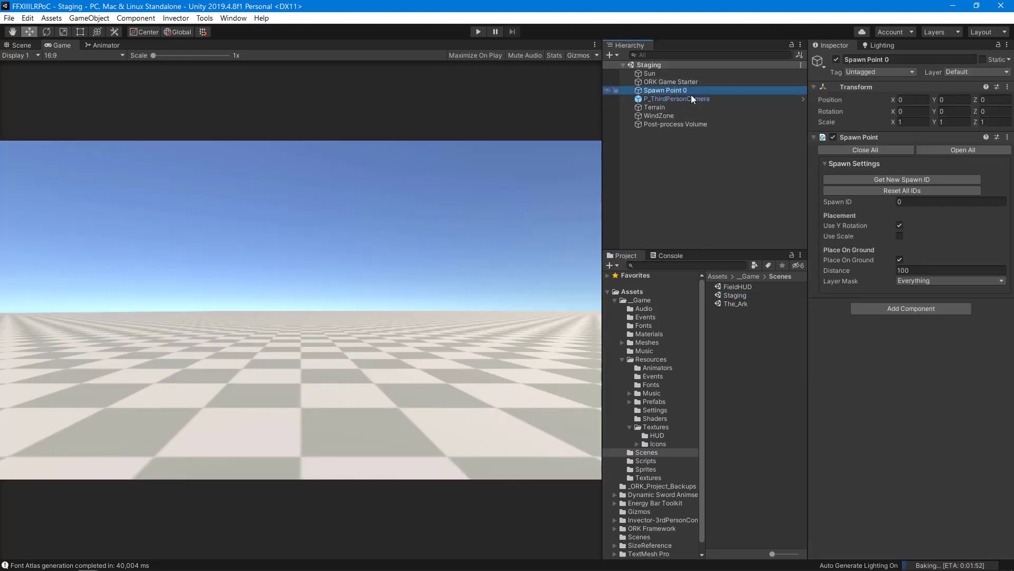
{"action": "left_click", "coordinate": [631, 460]}
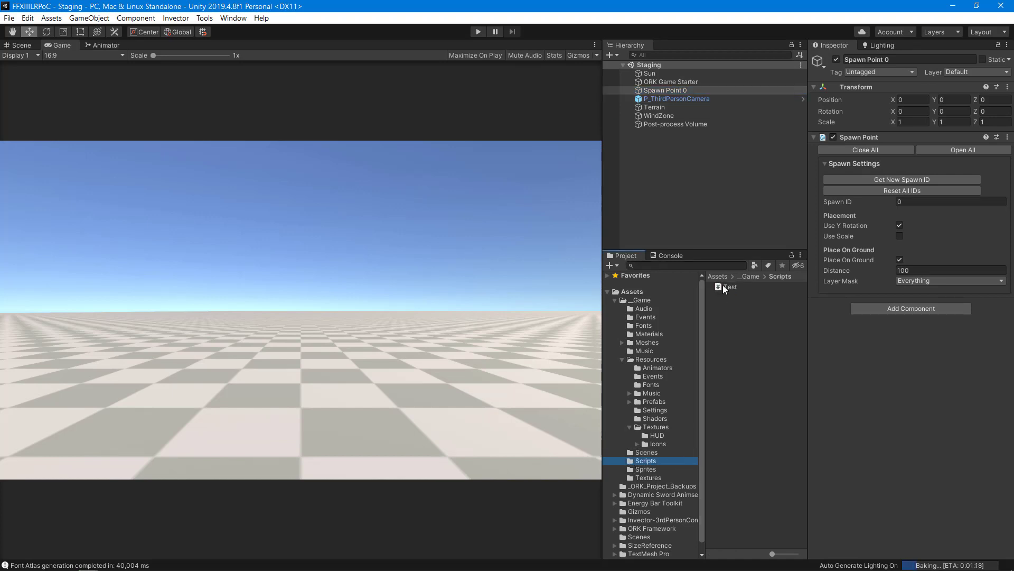
{"action": "left_click_drag", "start_coordinate": [723, 284], "coordinate": [902, 375]}
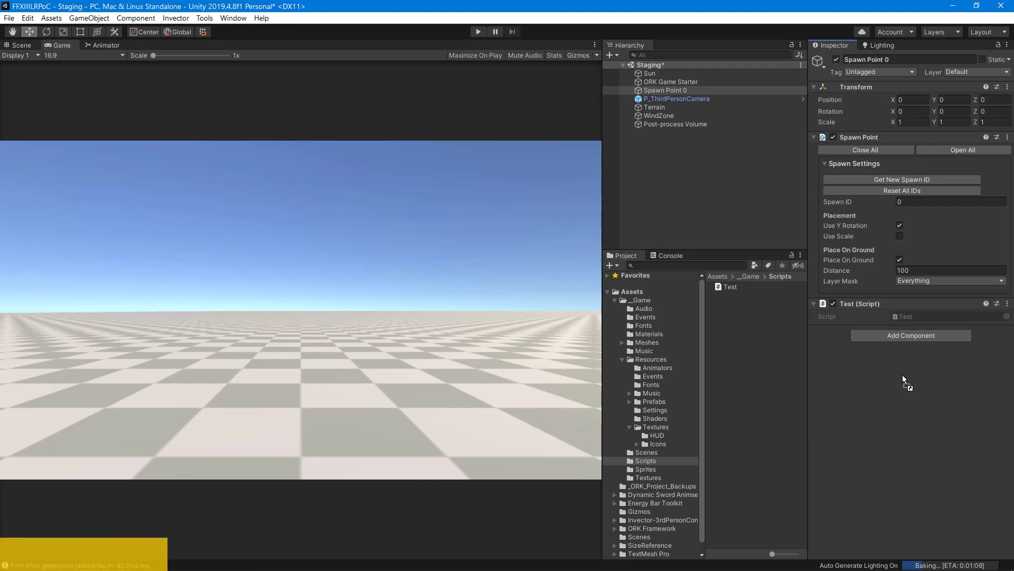
{"action": "left_click", "coordinate": [724, 227]}
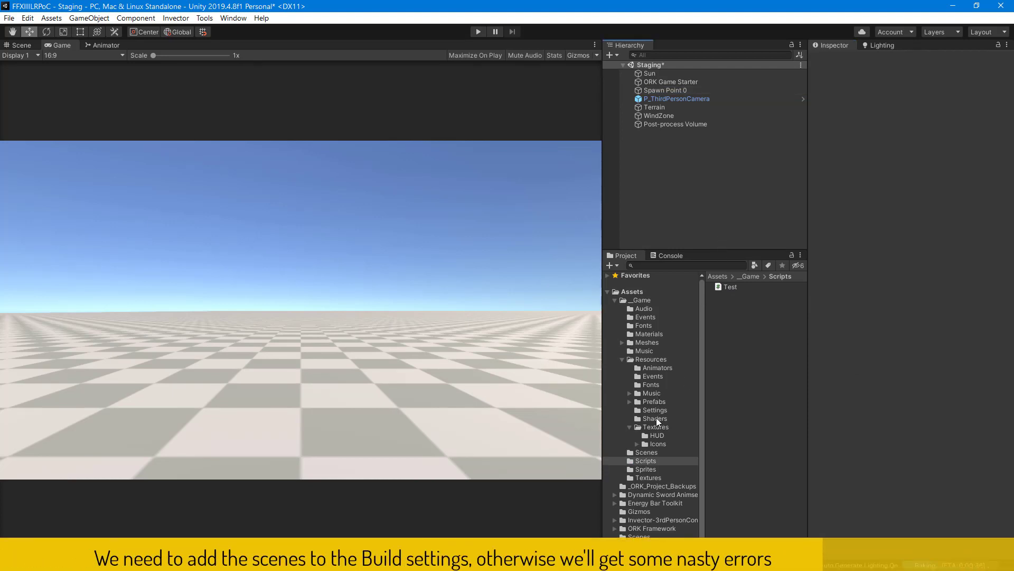
Add the FieldHUD, Staging and The_Ark scenes to Scenes In Build in Build Settings
{"action": "left_click", "coordinate": [654, 449]}
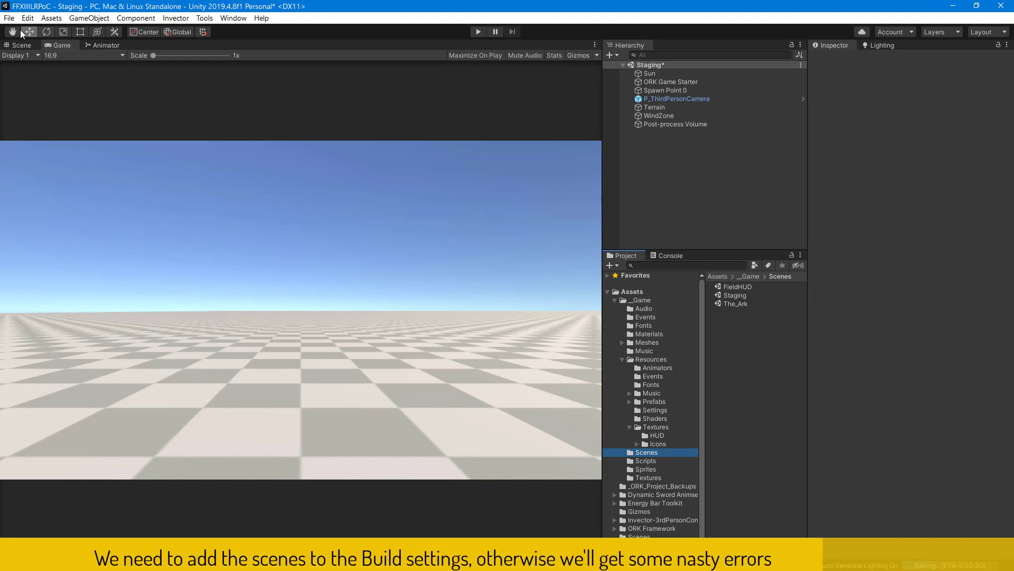
{"action": "left_click", "coordinate": [9, 18]}
{"action": "left_click", "coordinate": [27, 126]}
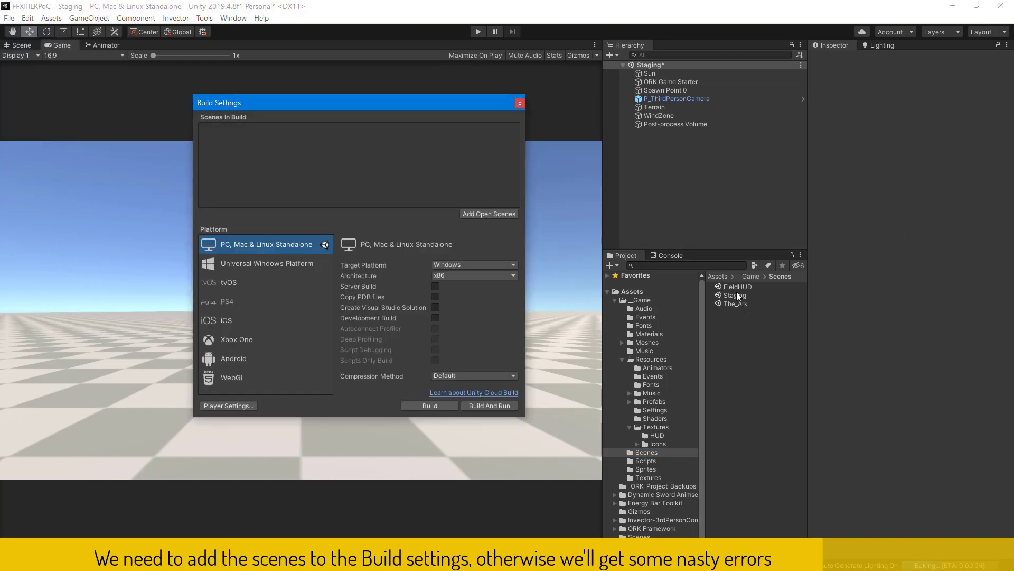
{"action": "left_click_drag", "start_coordinate": [737, 287], "coordinate": [363, 150]}
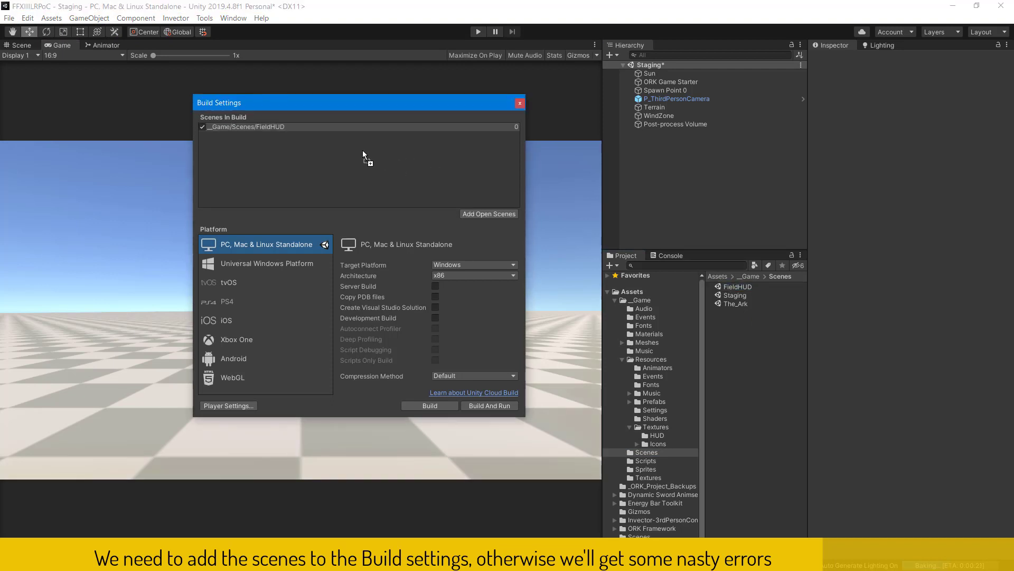
{"action": "left_click_drag", "start_coordinate": [729, 295], "coordinate": [412, 187]}
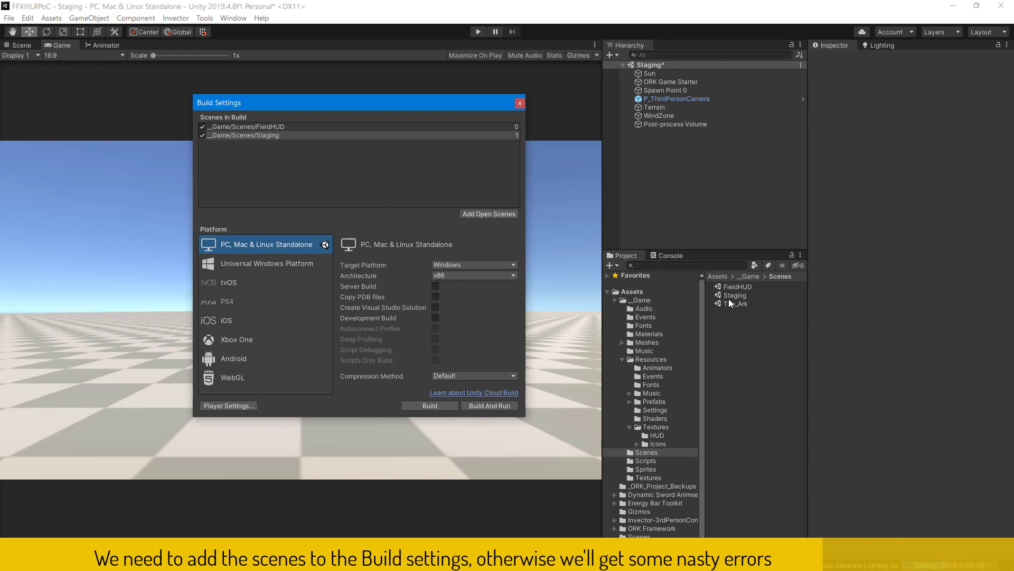
{"action": "left_click_drag", "start_coordinate": [727, 305], "coordinate": [294, 175]}
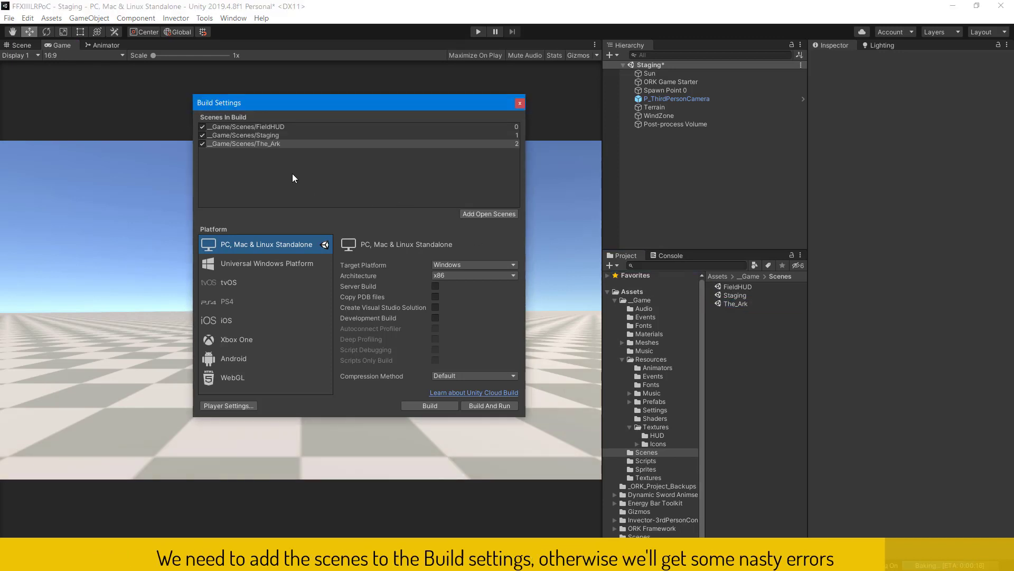
{"action": "left_click", "coordinate": [520, 103]}
Save the Staging scene and play the game to test the additive load
{"action": "left_click", "coordinate": [676, 174]}
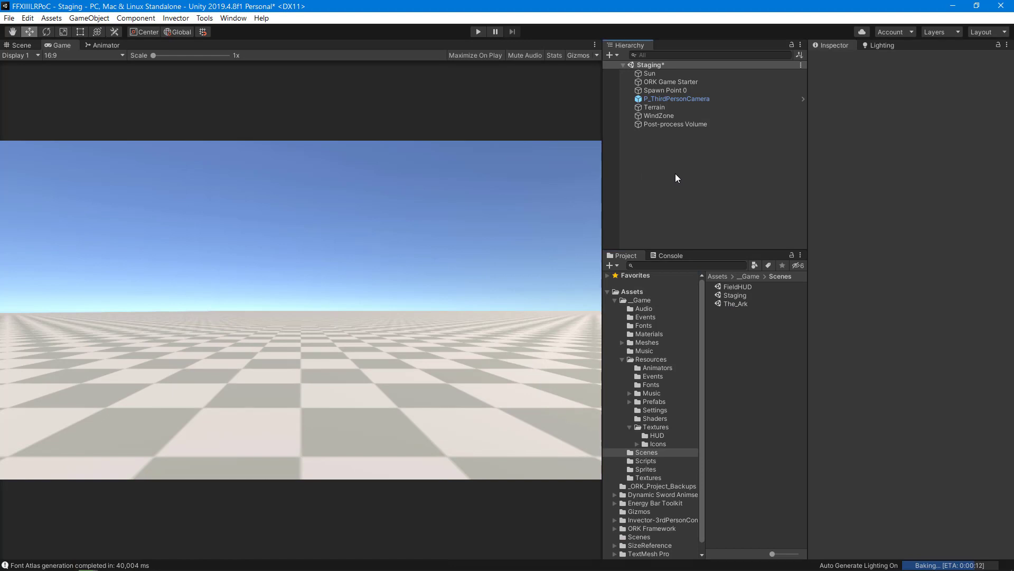
{"action": "key", "text": "ctrl+s"}
{"action": "left_click", "coordinate": [480, 32]}
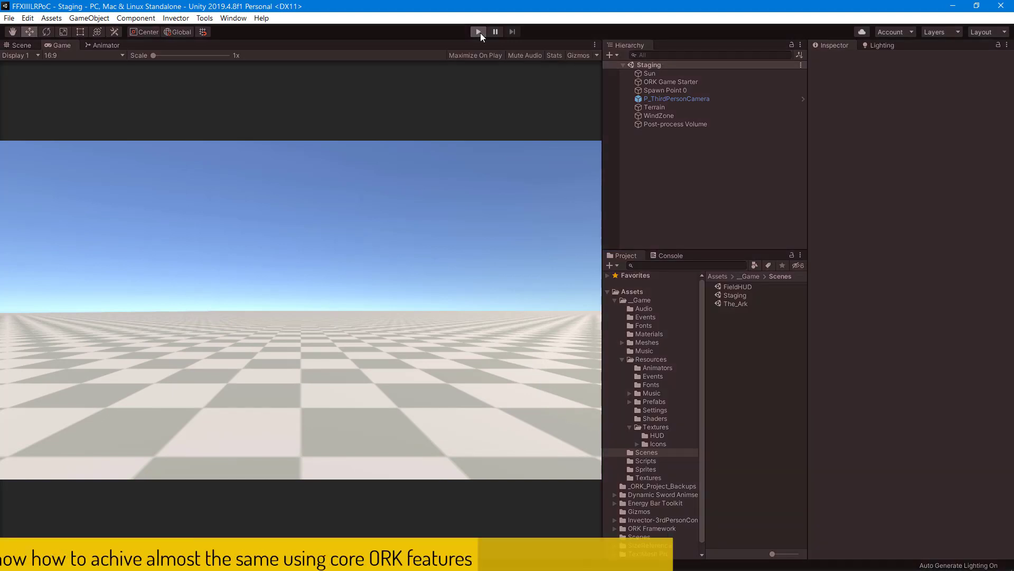